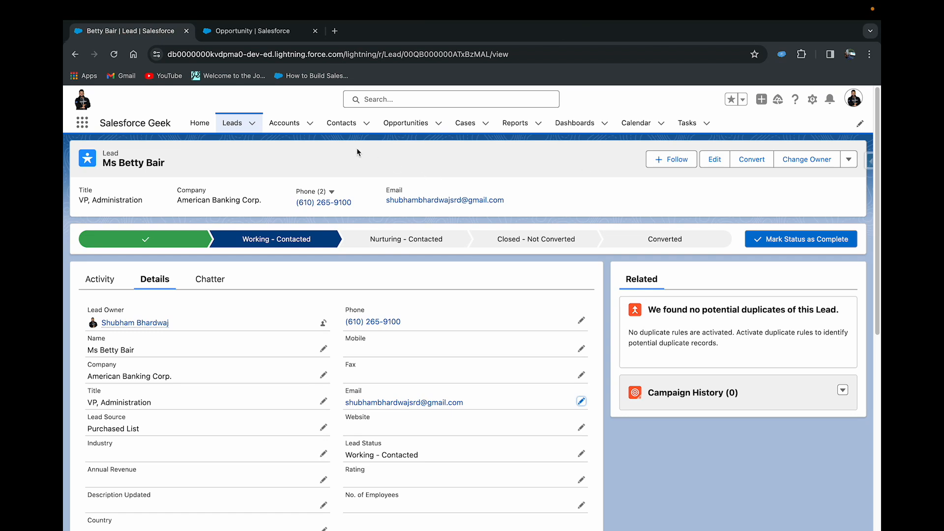
- Examine the related lists of the Burlington Textiles Weaving Plant Generator opportunity and of the Cadinal Inc.-01 opportunity
click(258, 31)
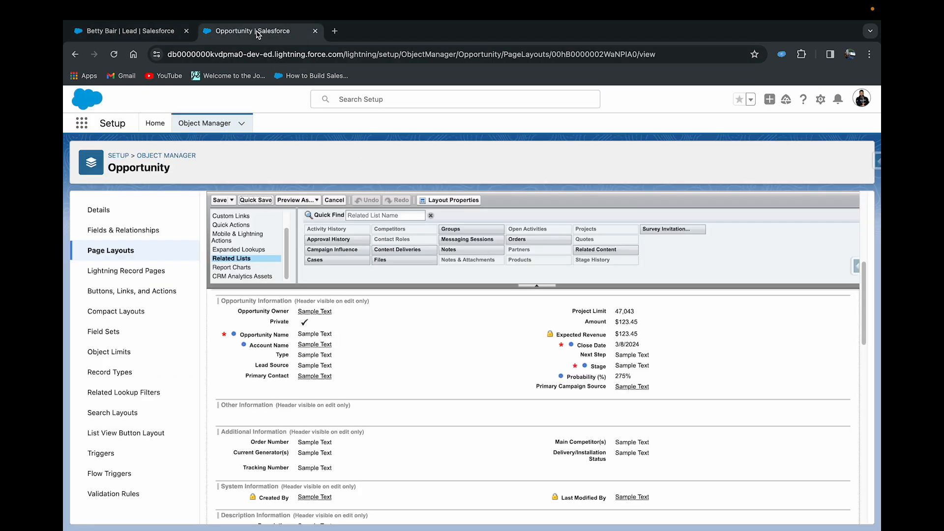
click(158, 33)
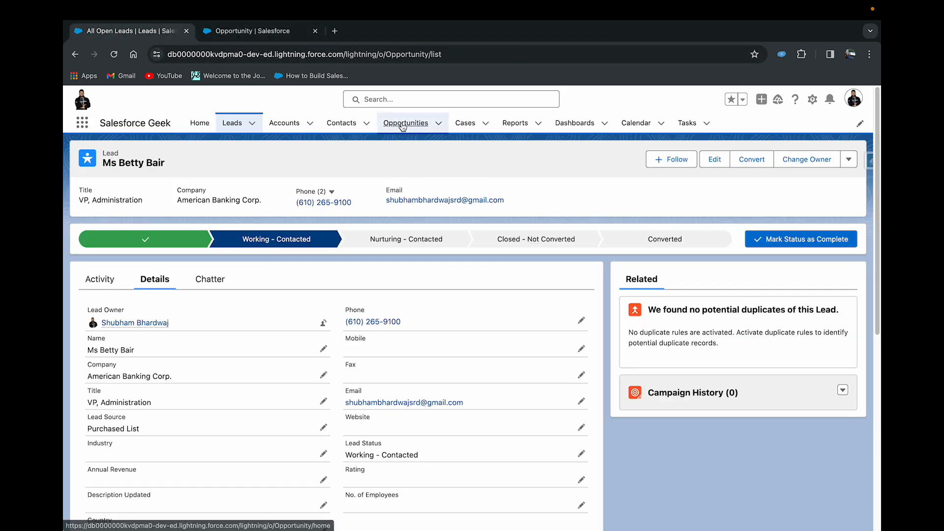
click(402, 126)
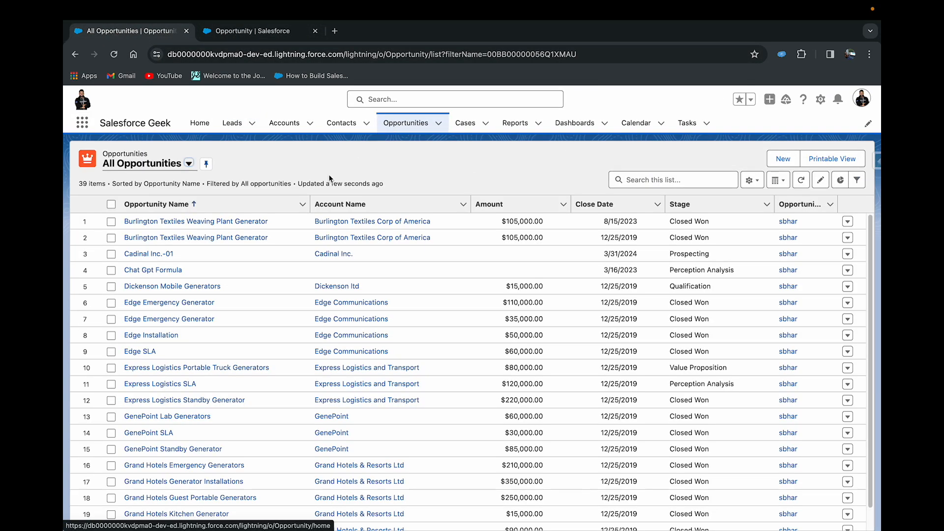
click(147, 238)
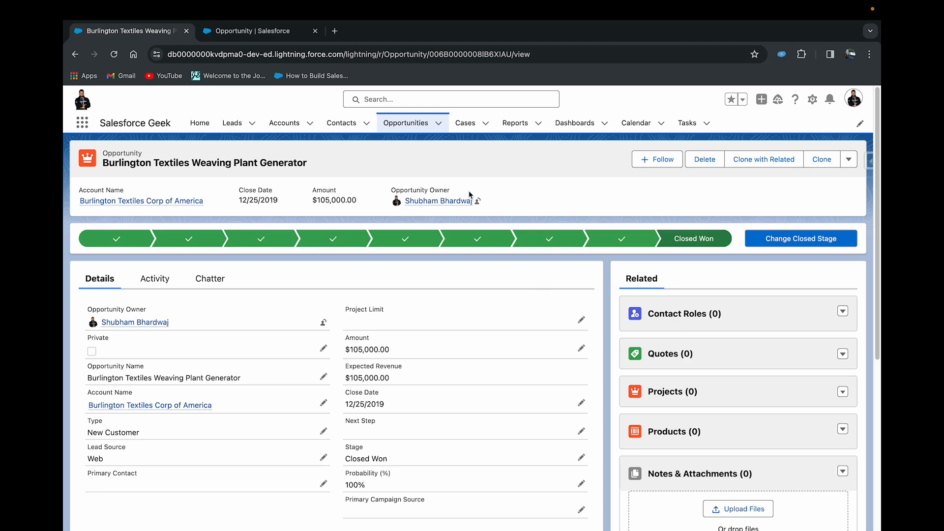
click(406, 131)
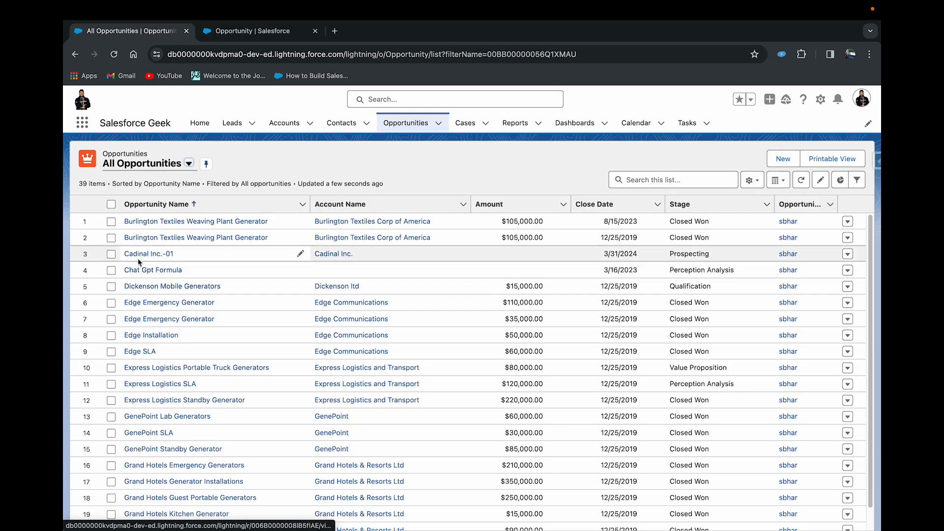
click(138, 256)
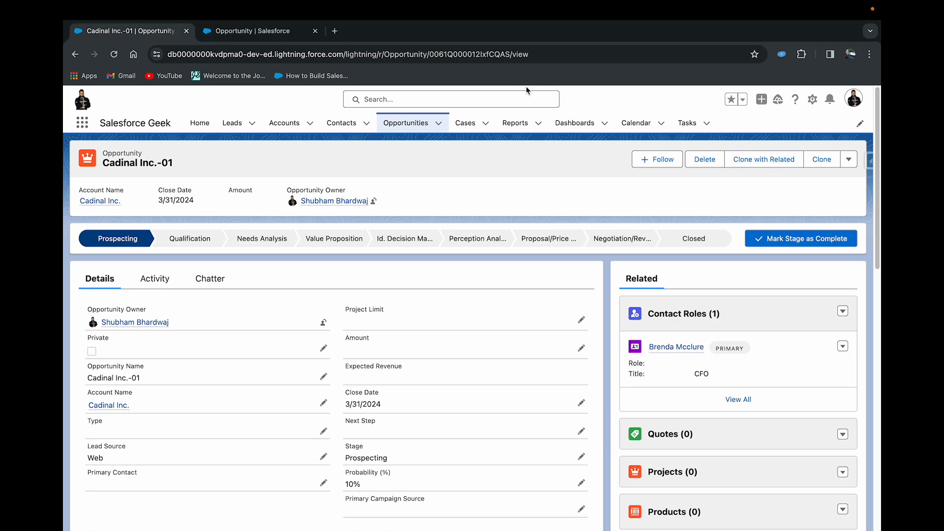
- Create a new Record-Triggered Flow from the Salesforce Setup home page
click(249, 31)
click(154, 123)
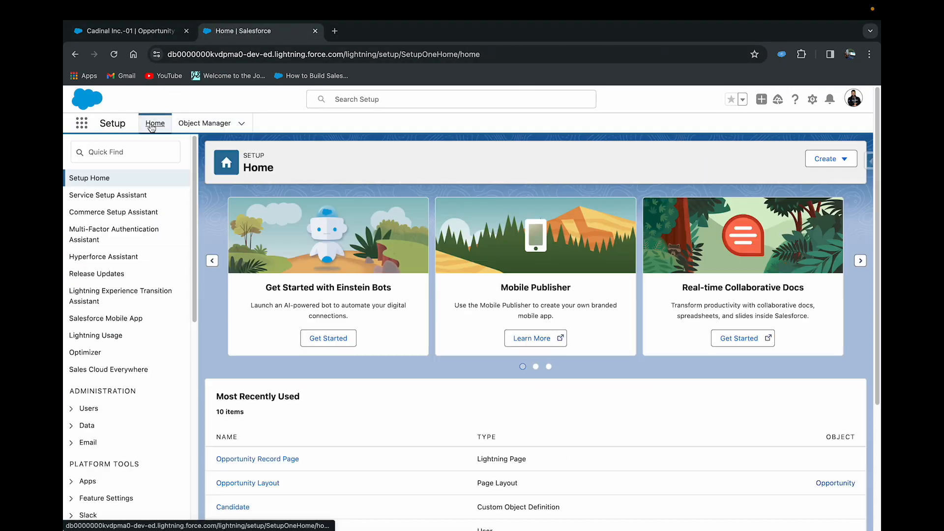
click(123, 153)
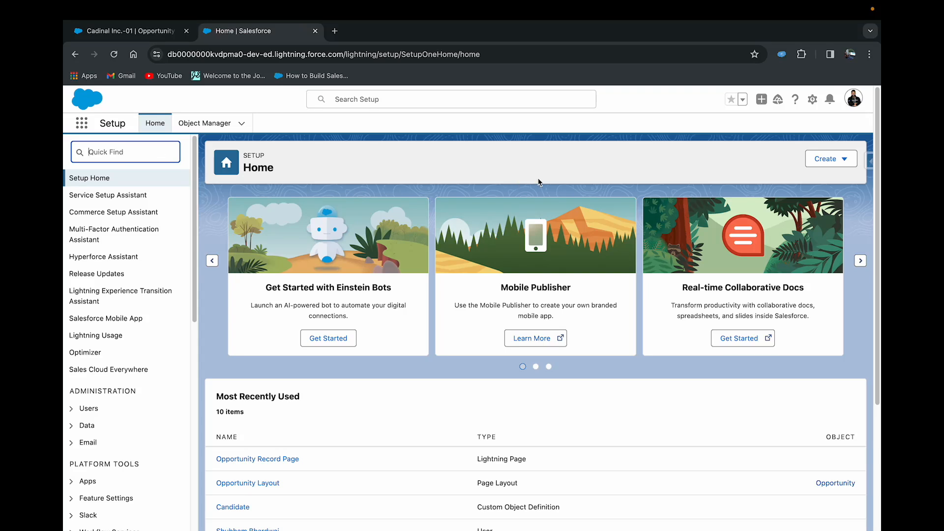
click(846, 162)
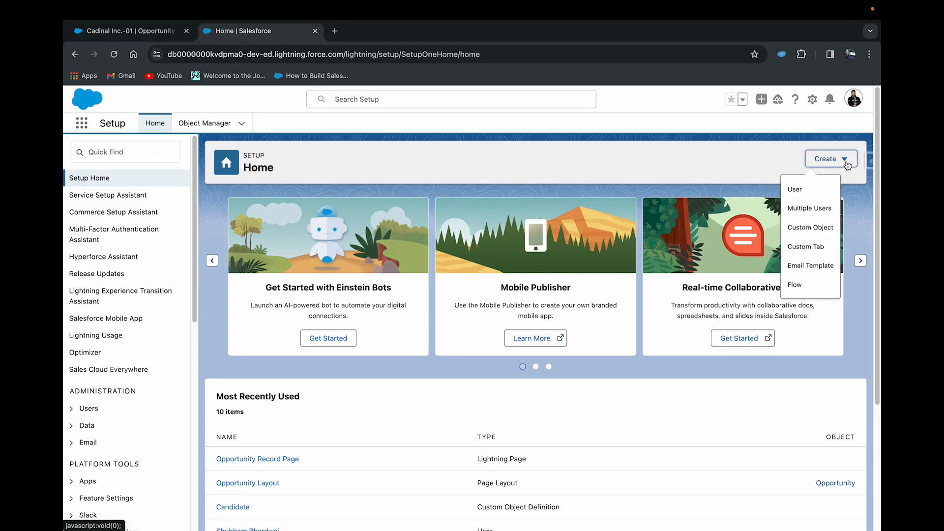
click(803, 285)
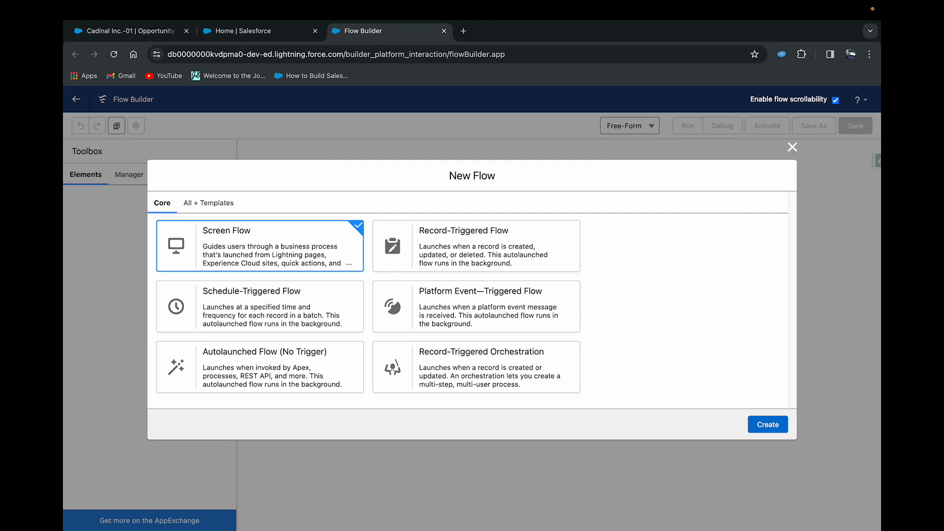
click(437, 253)
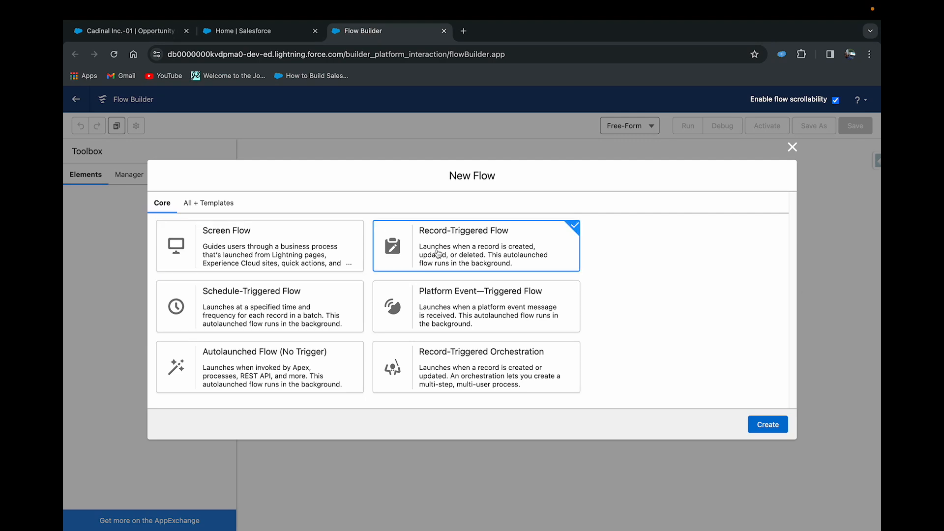
click(765, 426)
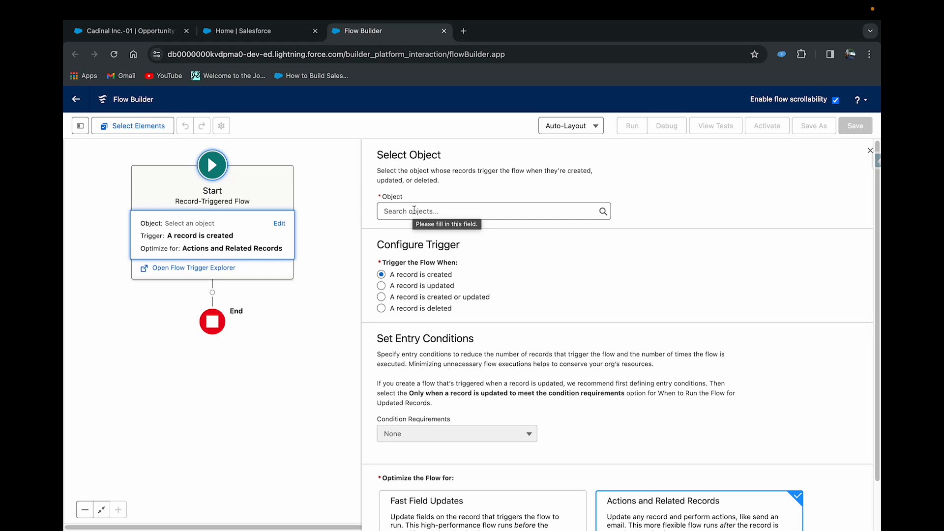
- Set the flow's object to Opportunity and trigger it when a record is updated
click(414, 210)
text(opp)
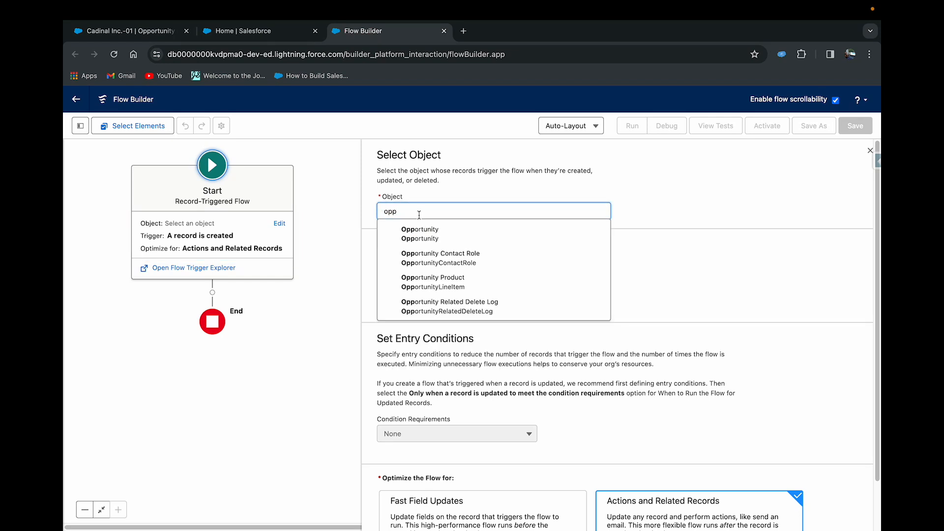
click(433, 237)
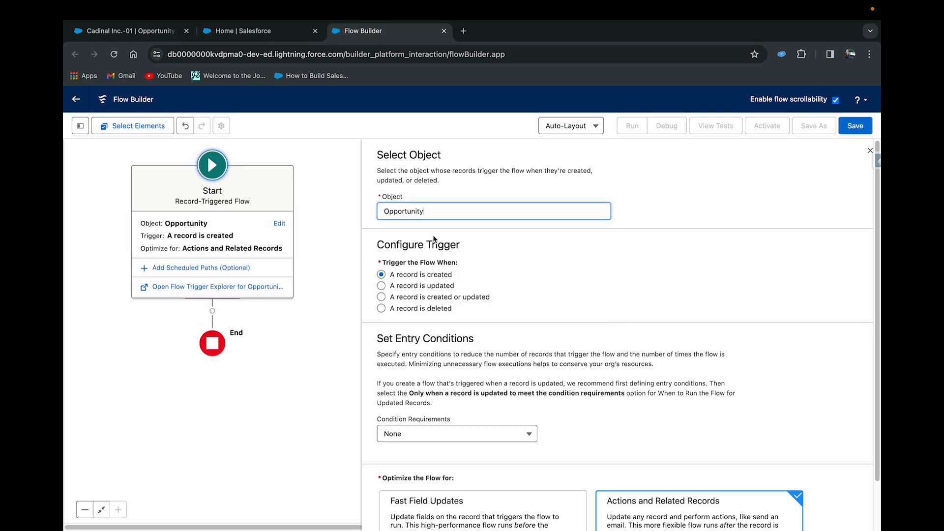
click(381, 287)
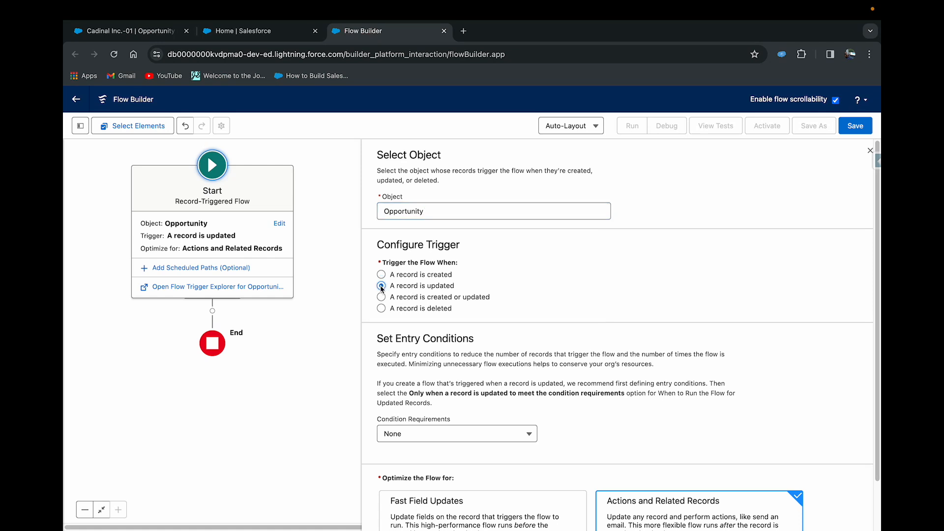
- Require all entry conditions to be met (AND) and add the condition StageName Equals Closed Won
scroll(564, 295, down, 2)
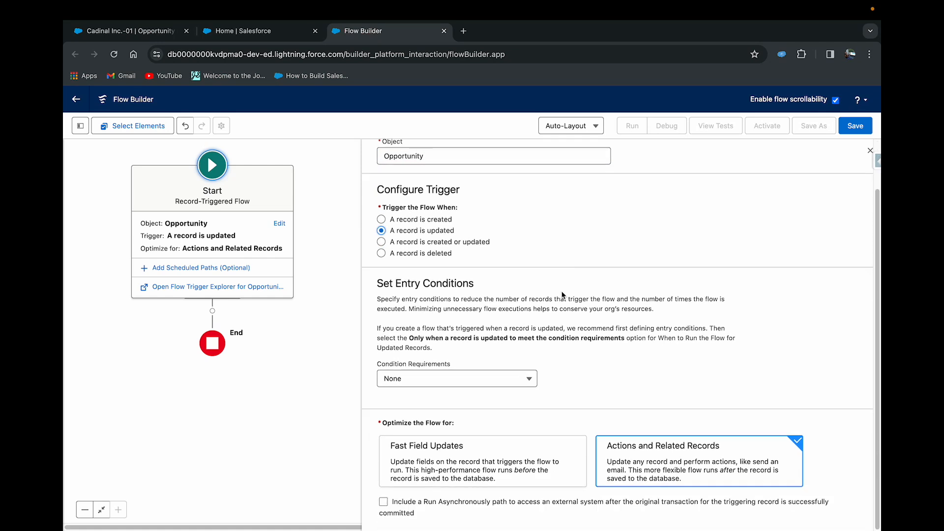
click(437, 380)
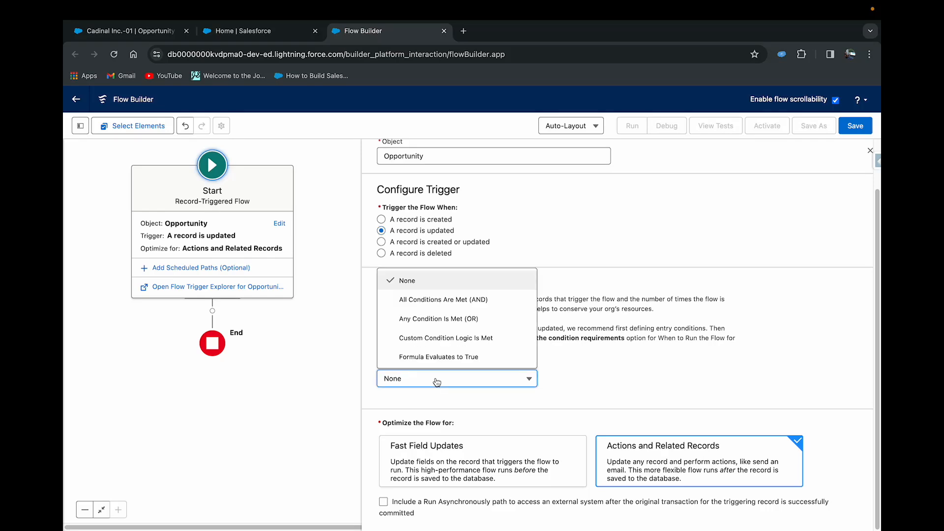
click(467, 299)
click(413, 422)
text(stage)
click(466, 407)
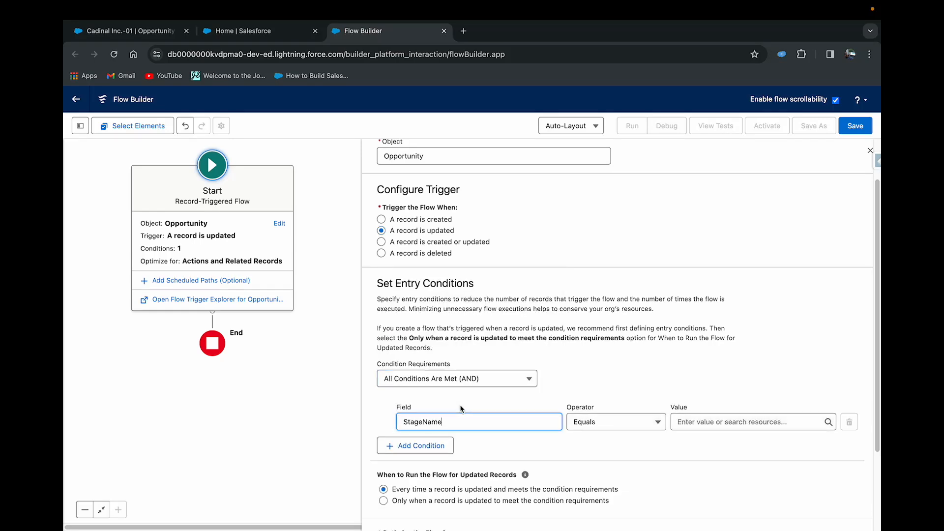
click(639, 431)
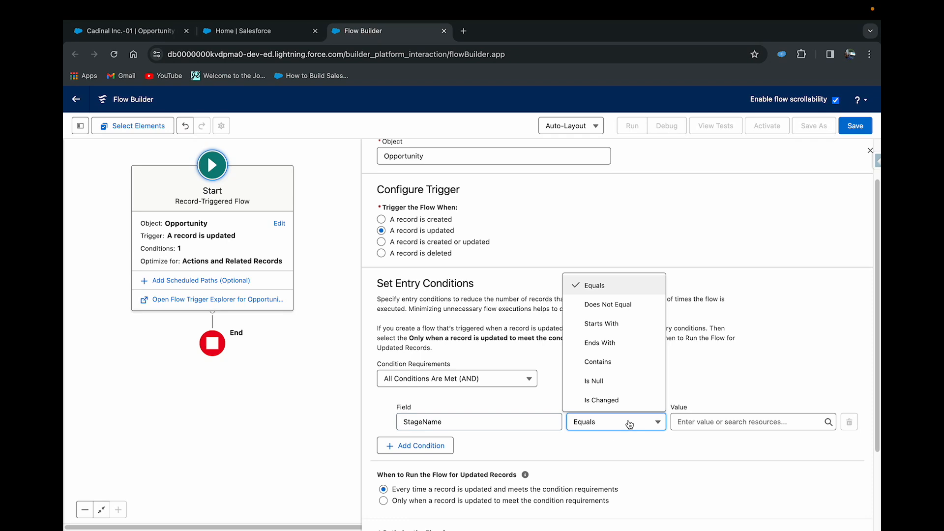
click(706, 421)
text(Closed)
click(732, 379)
scroll(732, 379, down, 2)
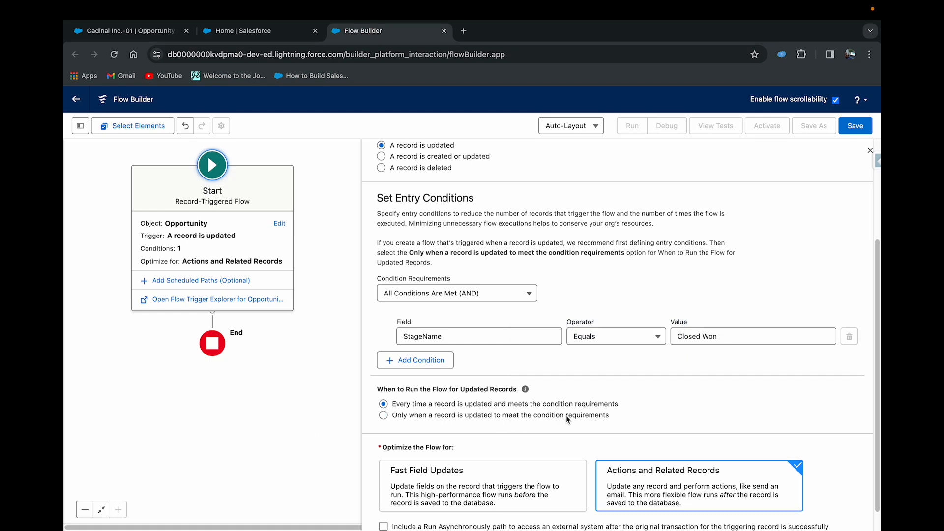
click(384, 416)
click(384, 404)
- Try a second entry condition, StageName Is Changed True, and remove it again
click(411, 363)
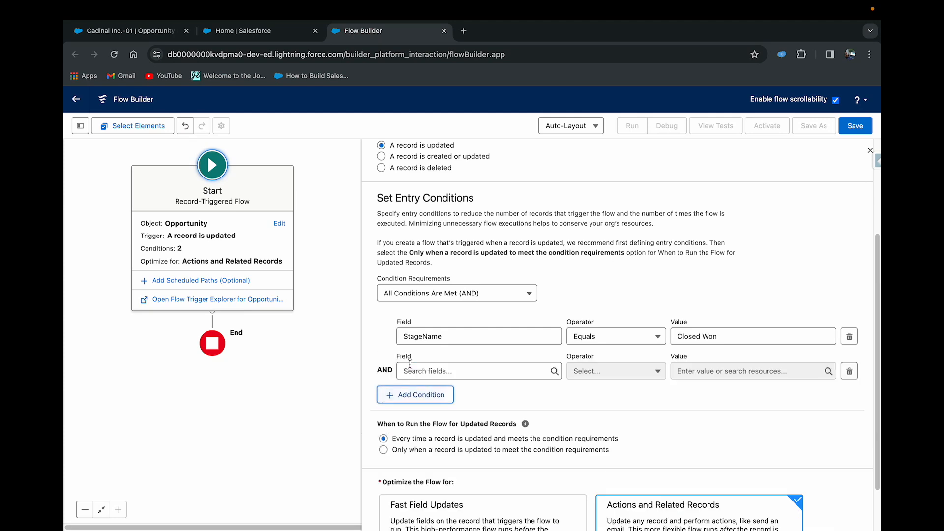
click(410, 370)
text(stagwe)
key(BackSpace)
key(BackSpace)
text(e)
click(434, 419)
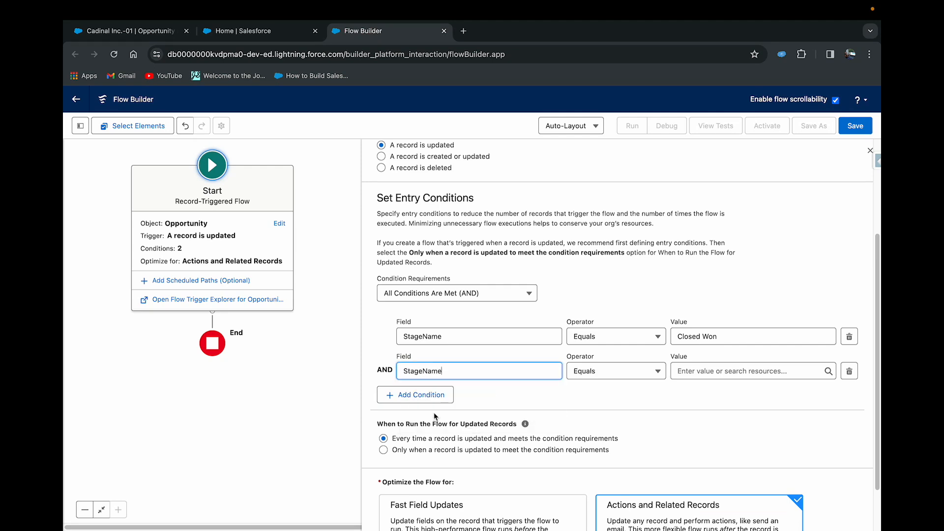
click(589, 375)
click(602, 350)
click(681, 372)
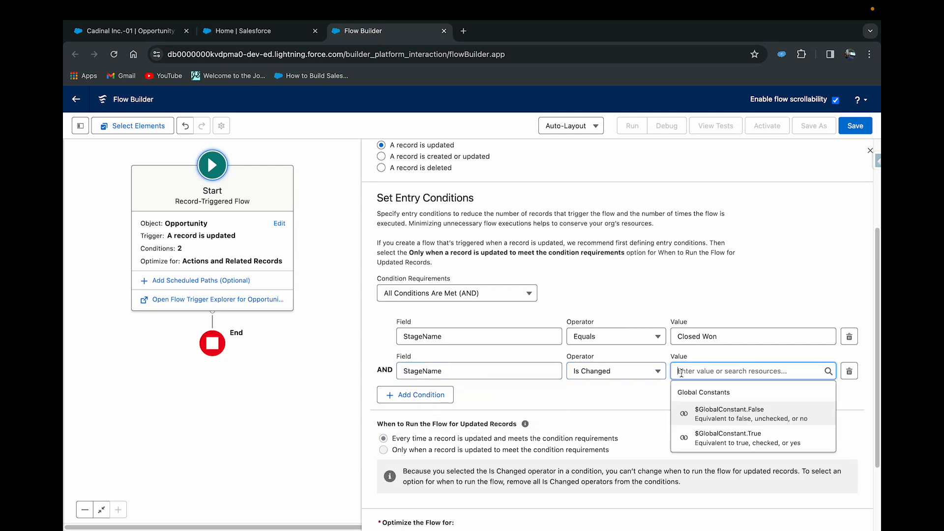
text(true)
click(717, 409)
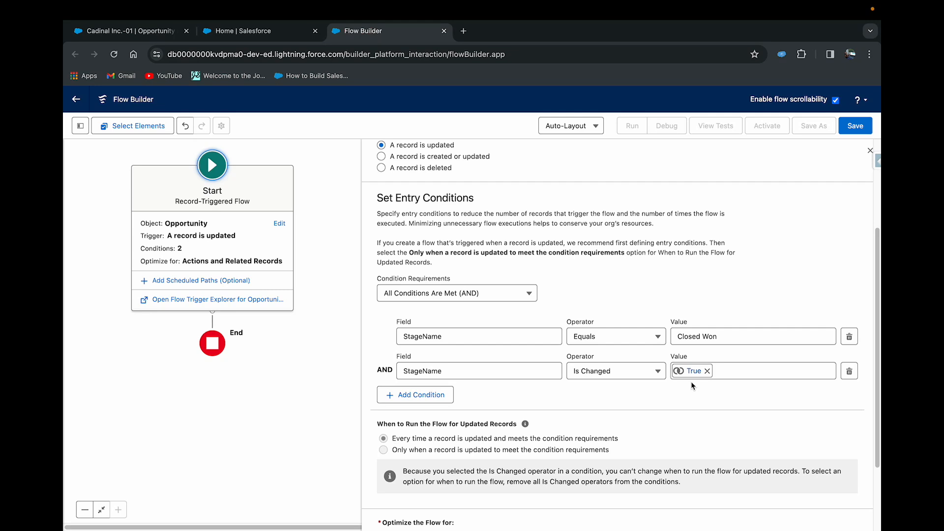
click(849, 371)
- Have the flow run only when a record is updated to meet the condition requirements
click(383, 416)
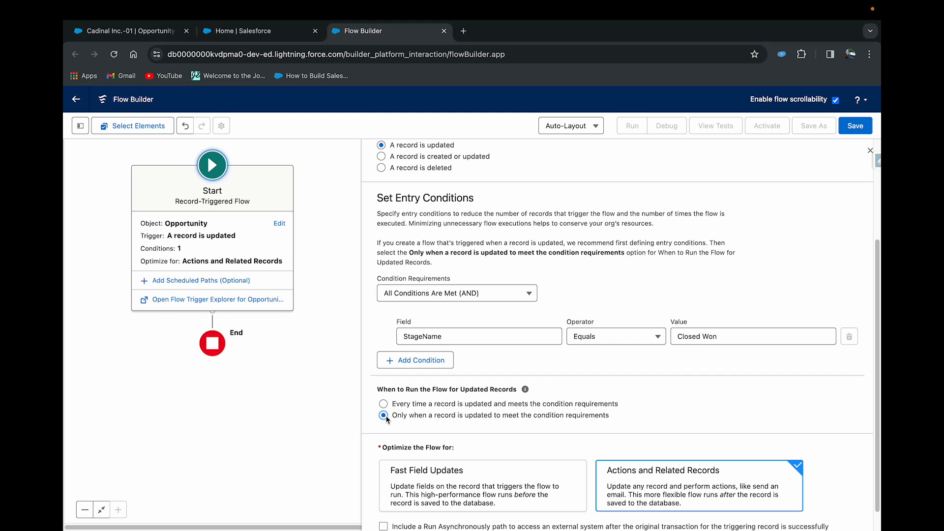
scroll(687, 420, down, 1)
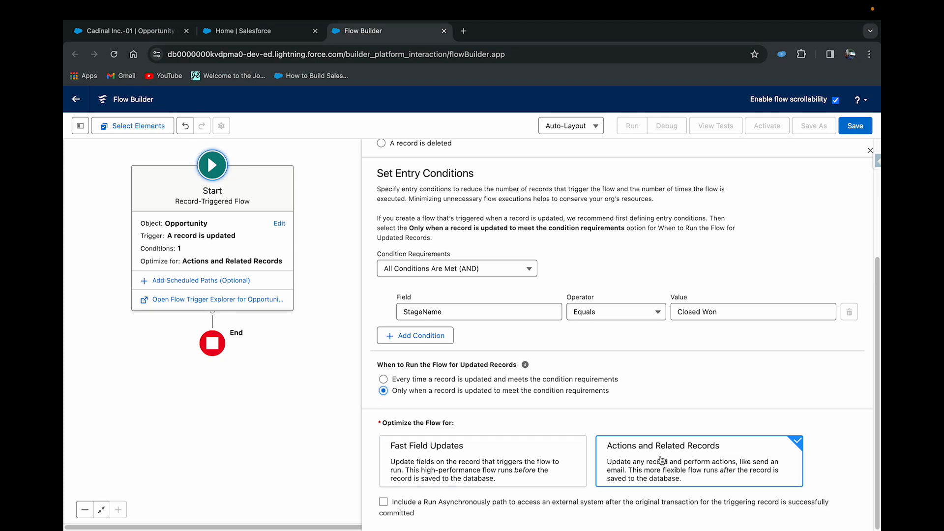
click(287, 382)
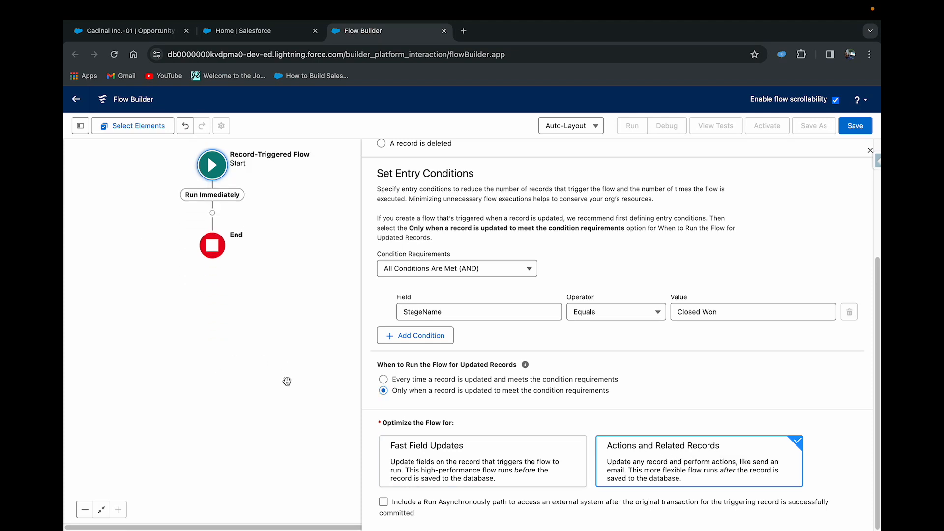
- Add a Get Records element after the start and label it Fetch Contact Role
click(212, 210)
text(get)
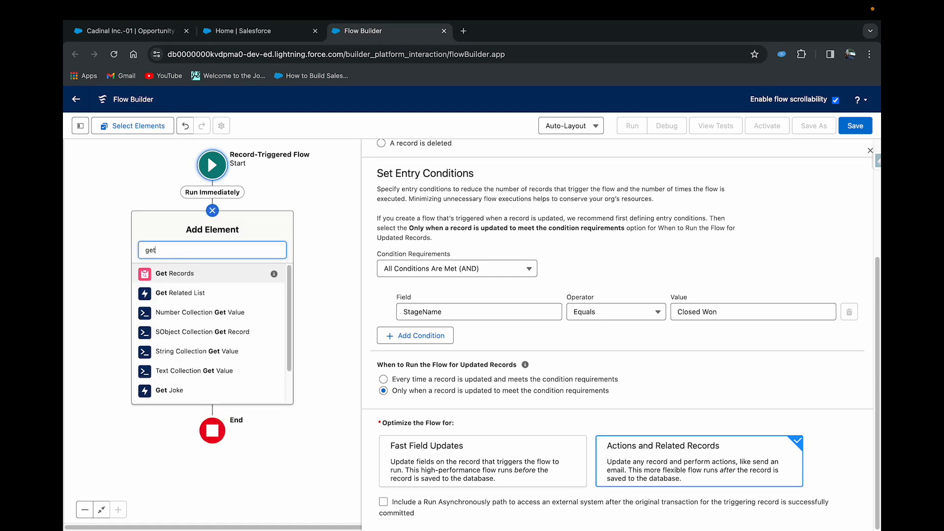
click(189, 277)
click(476, 197)
text(Fetch Contact Role)
click(703, 186)
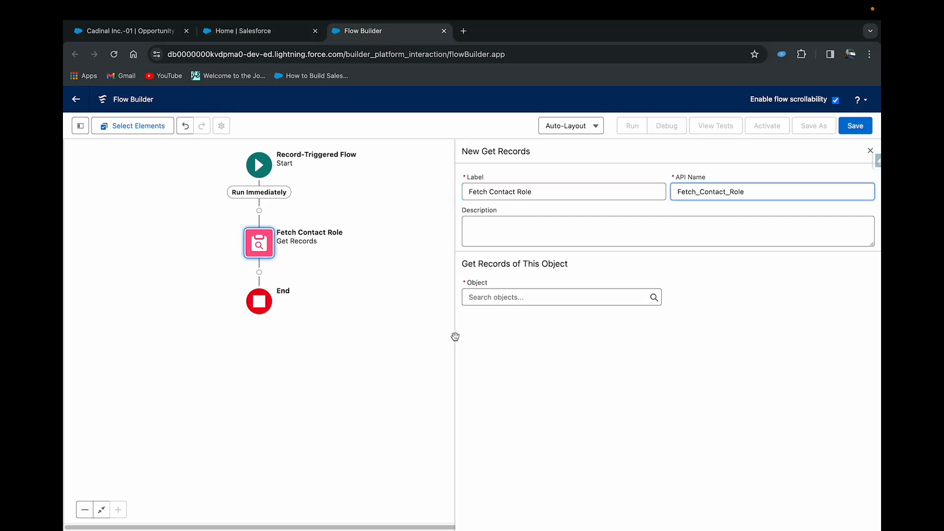
- Try Contact as the object whose records the Fetch Contact Role element retrieves
click(492, 296)
text(contact)
click(520, 368)
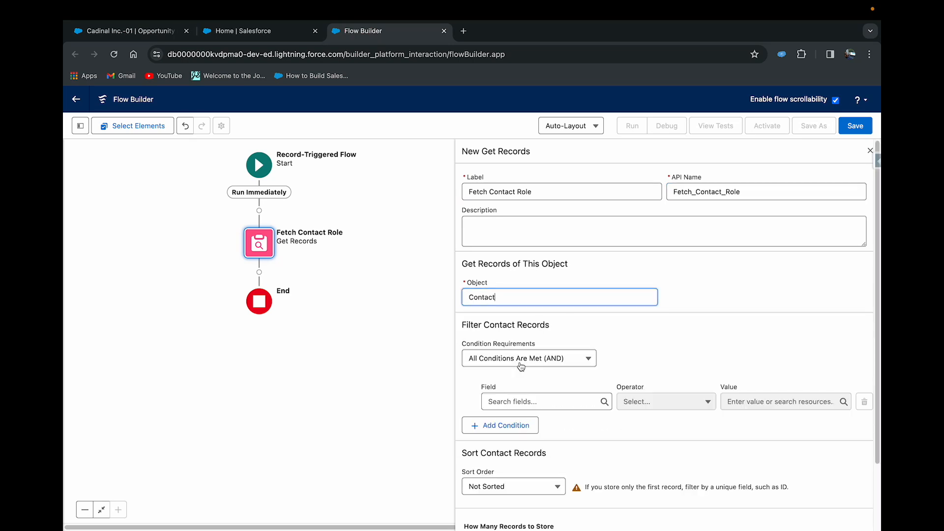
- Set the object of the Fetch Contact Role element to Opportunity Contact Role
click(514, 297)
key(BackSpace)
key(BackSpace)
key(BackSpace)
key(BackSpace)
key(BackSpace)
key(BackSpace)
key(BackSpace)
text(contactrol)
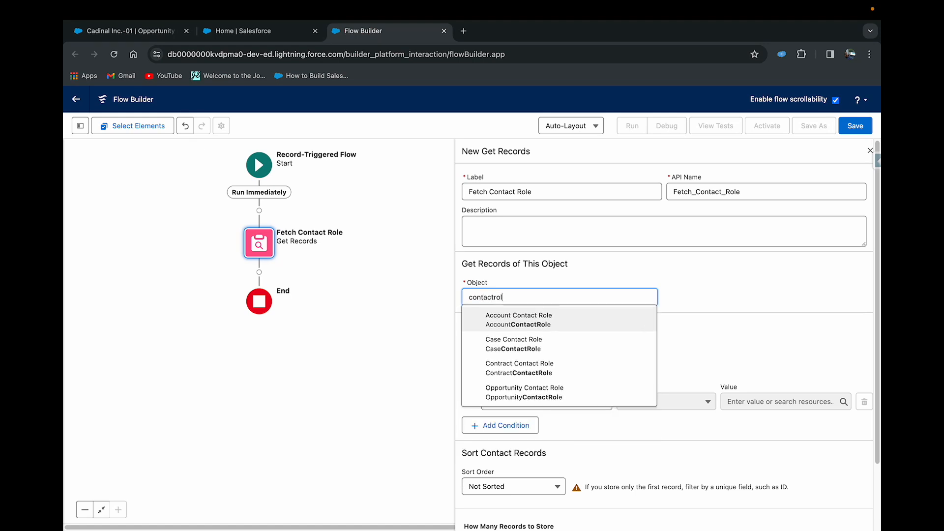
click(534, 398)
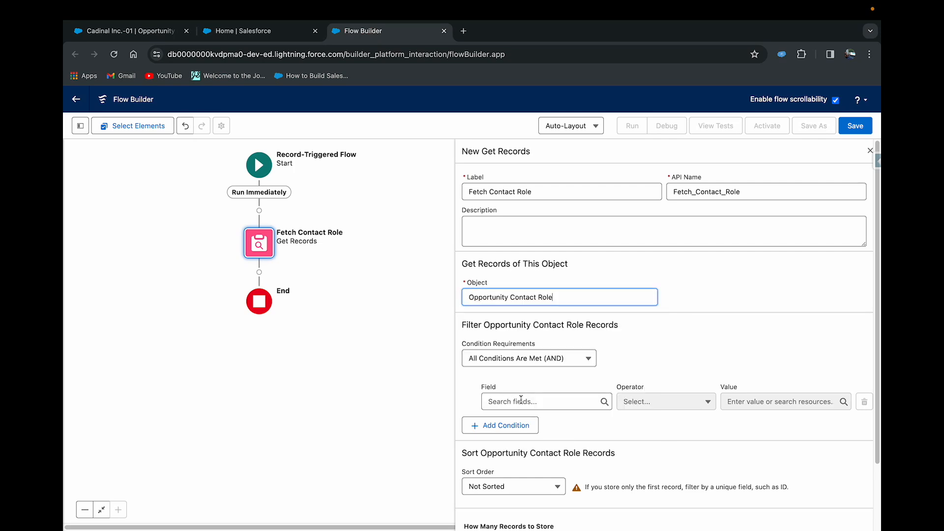
- Filter the Fetch Contact Role records so that OpportunityId equals the triggering record's Opportunity ID
click(521, 399)
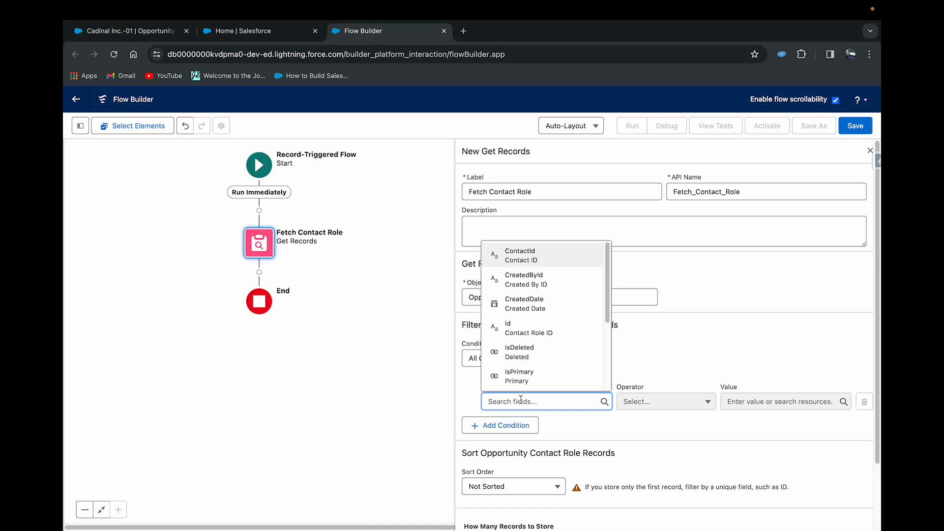
text(opp)
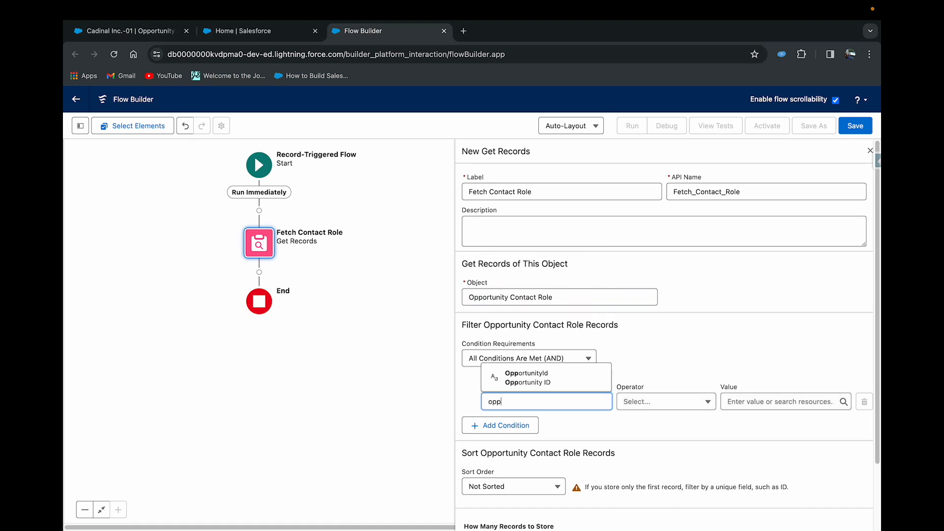
click(541, 381)
click(777, 401)
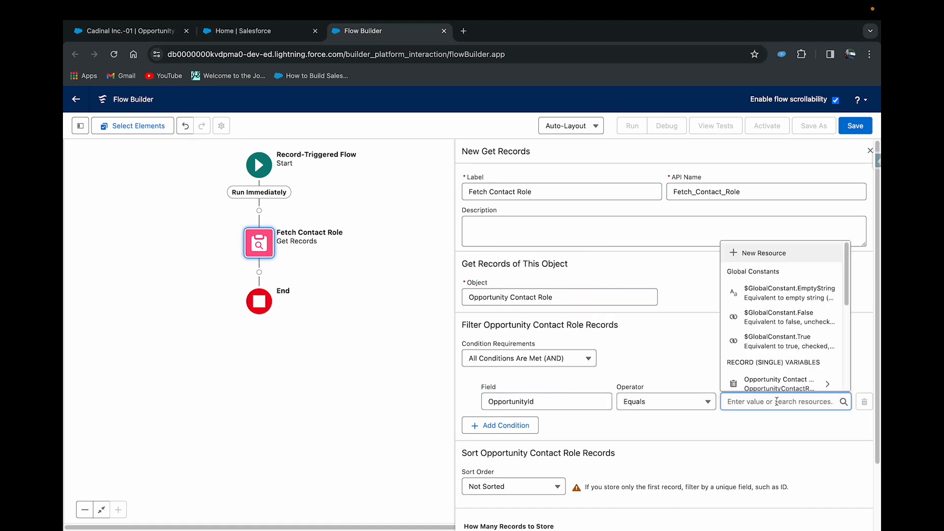
text(reco)
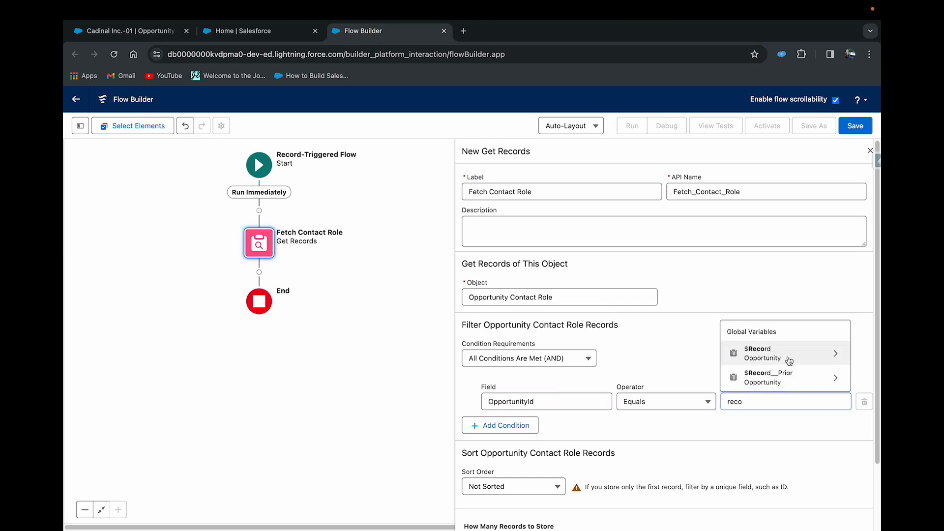
click(787, 351)
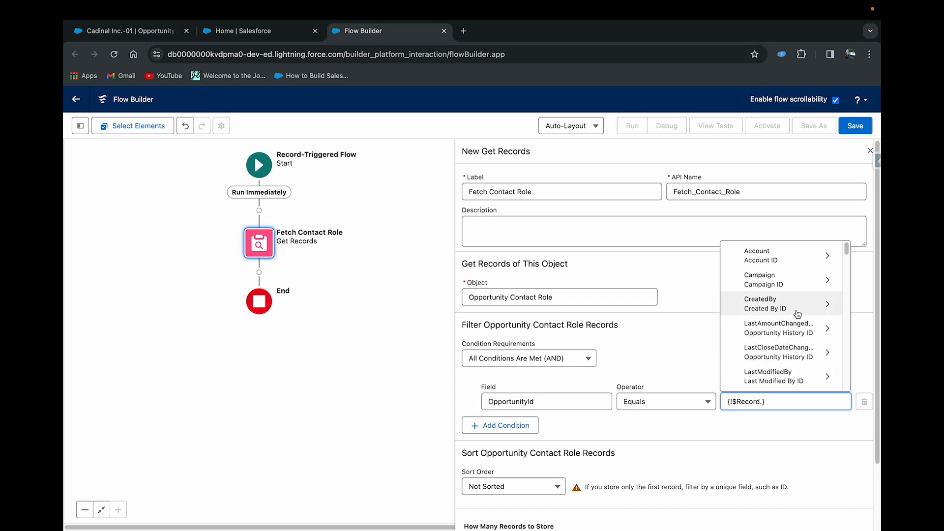
text(Id)
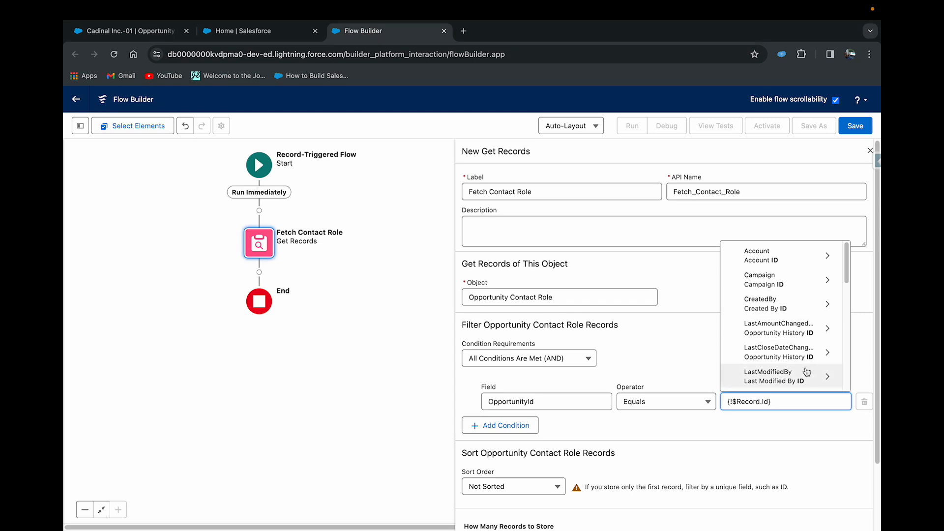
click(761, 429)
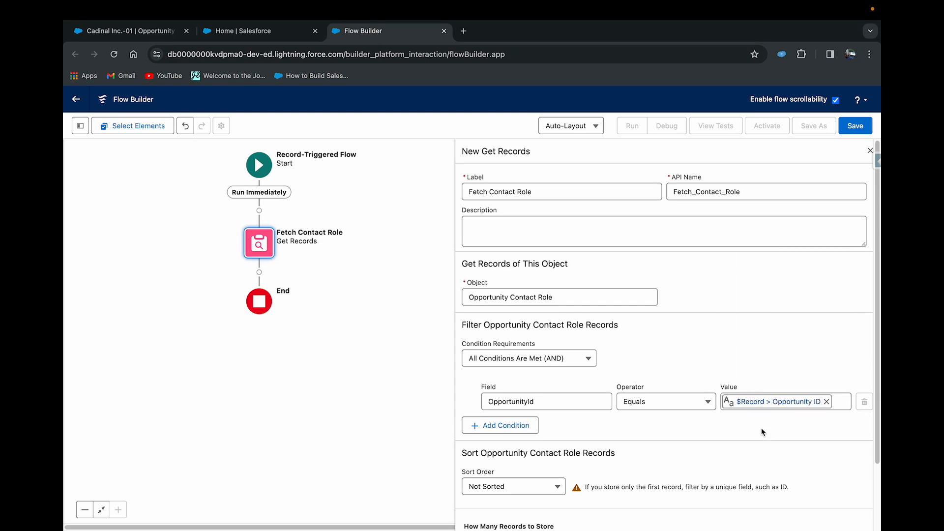
scroll(761, 428, down, 2)
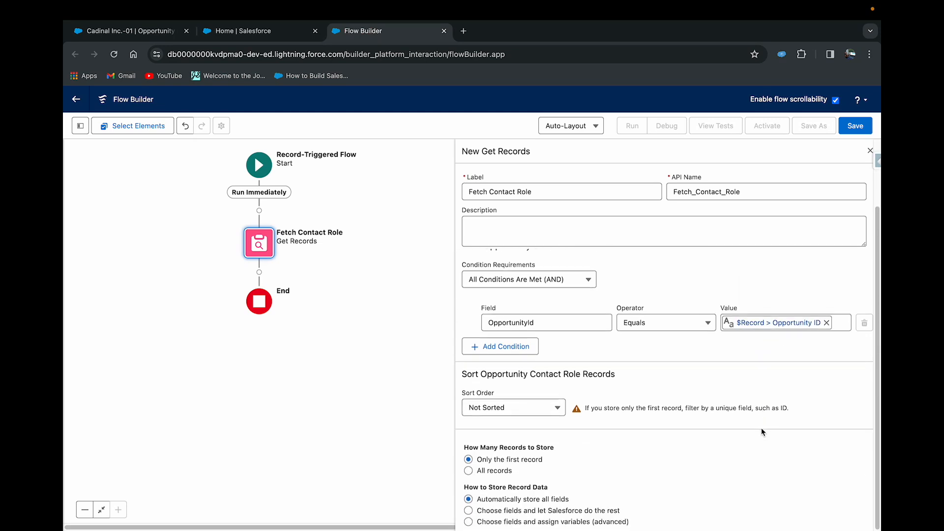
- Add a Decision element after Fetch Contact Role and label it Check for Contact Role
click(259, 272)
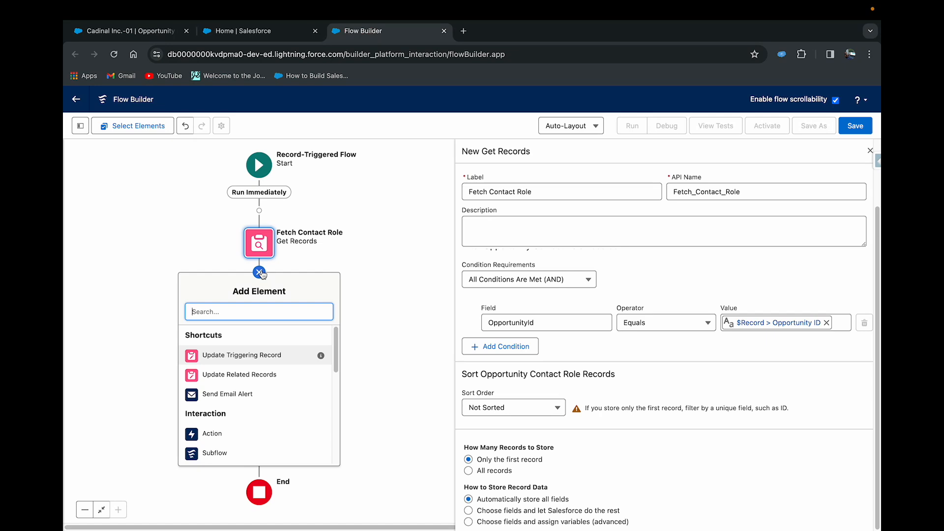
text(desi)
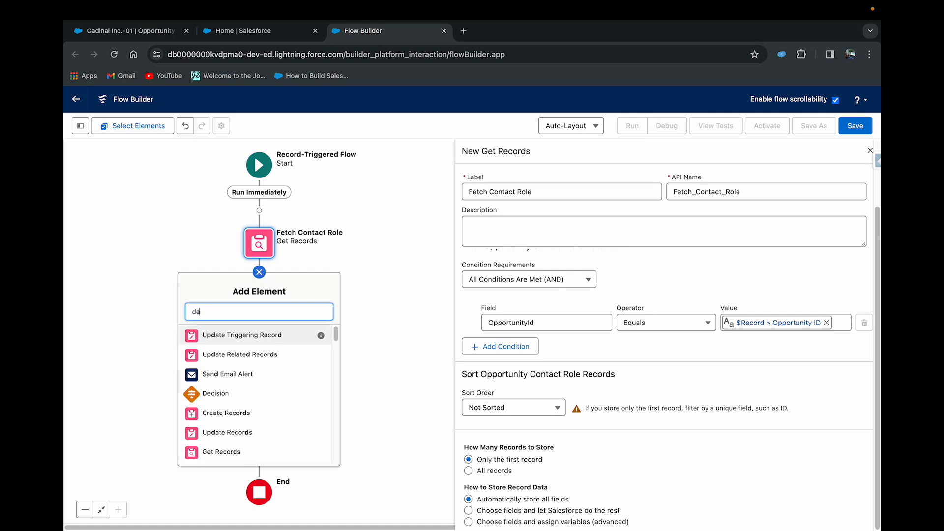
click(260, 271)
click(261, 273)
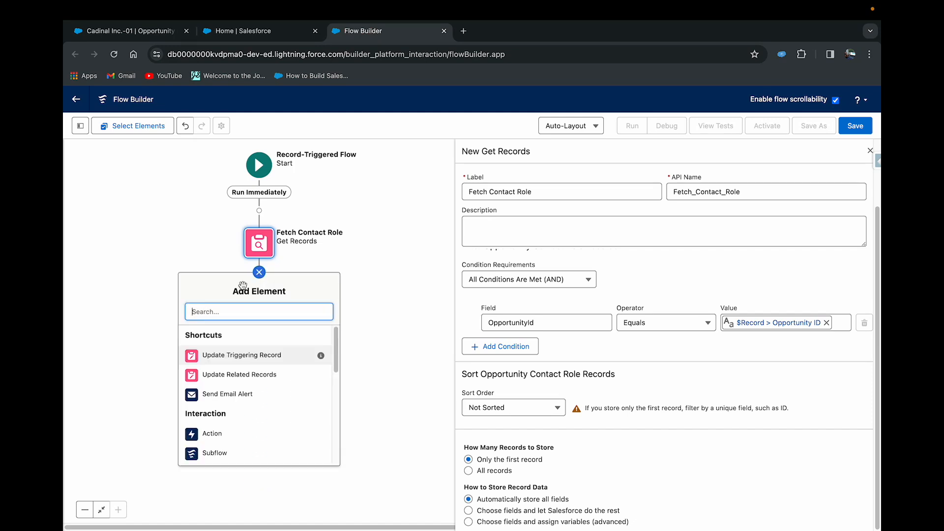
text(dec)
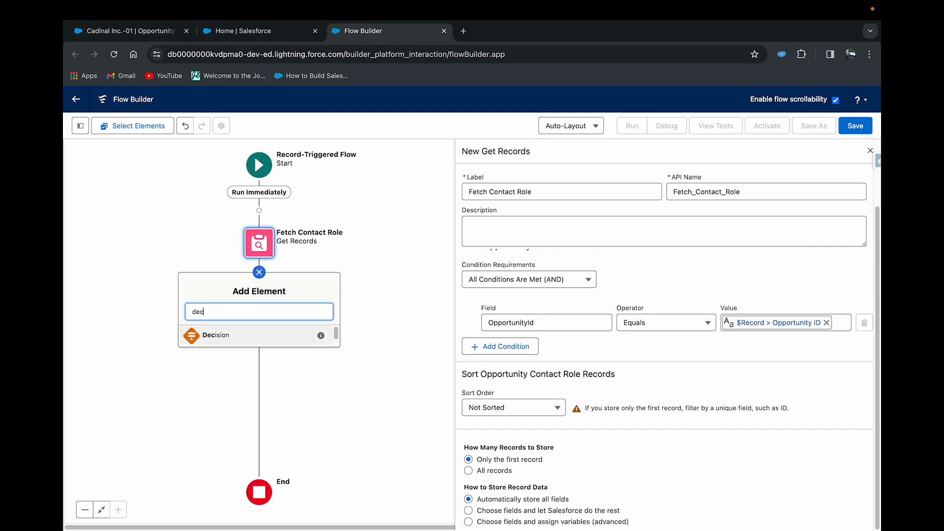
click(209, 336)
text(Check for Co)
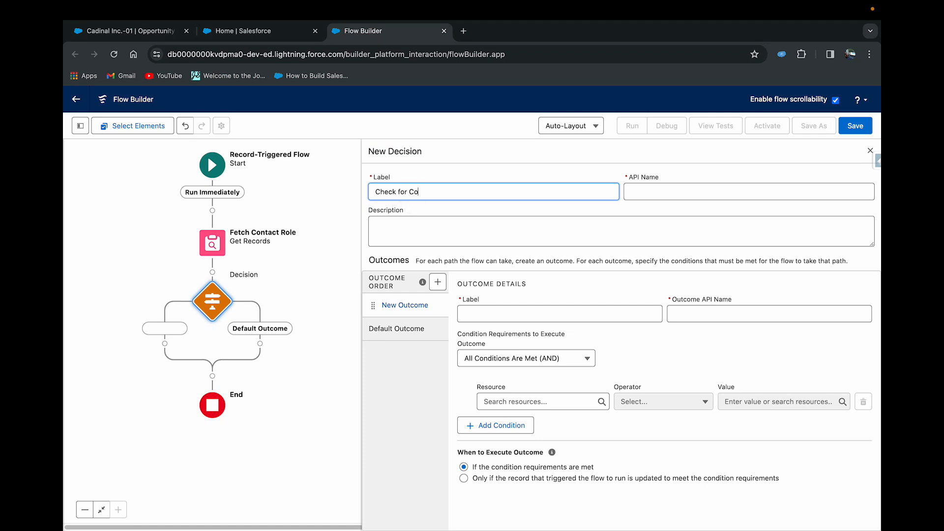
text(ntact Role)
click(671, 192)
- Label the first outcome of the Check for Contact Role decision Con Role Exist
click(480, 310)
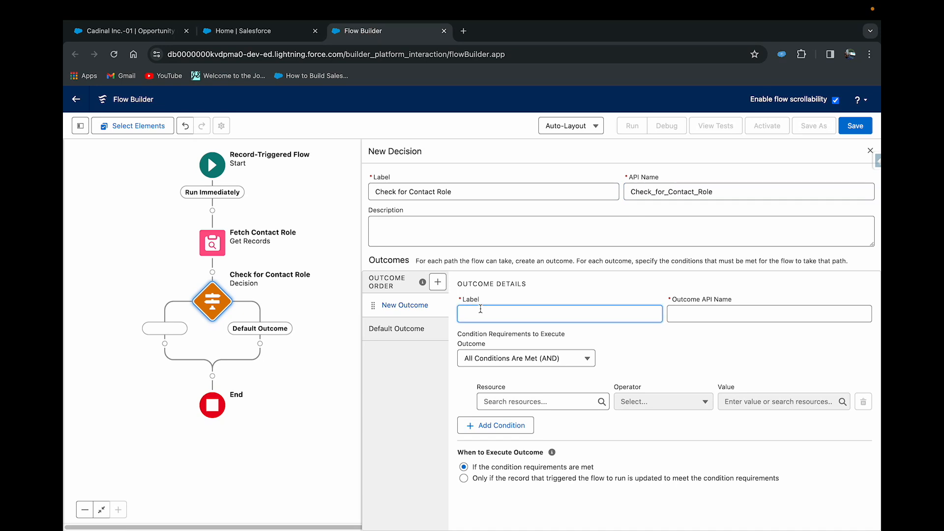
text(No)
key(BackSpace)
text(Cpntact)
key(super+a)
key(BackSpace)
text(Con)
text( Role Exis)
text(i)
key(Tab)
- Set the Con Role Exist condition to Opportunity Contact Role from Fetch_Contact_Role Is Null False
click(531, 401)
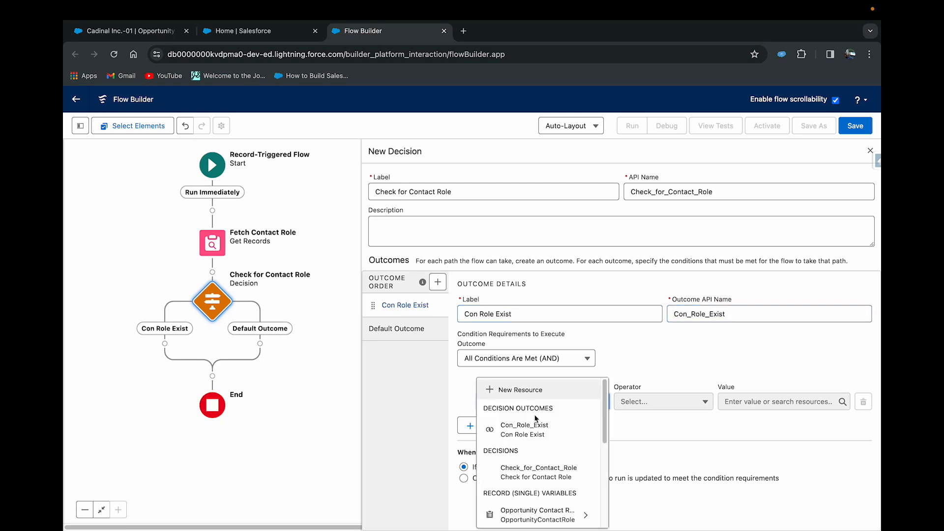
scroll(536, 418, down, 3)
click(540, 429)
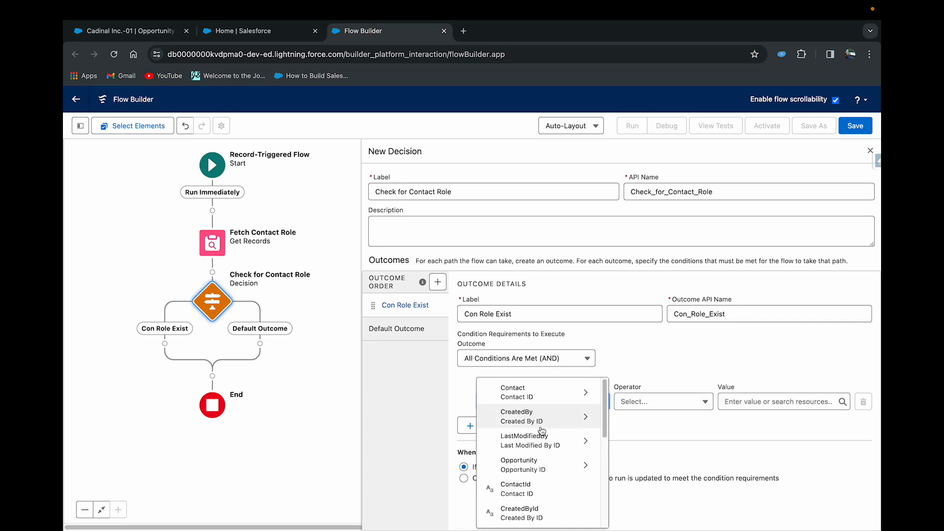
click(625, 371)
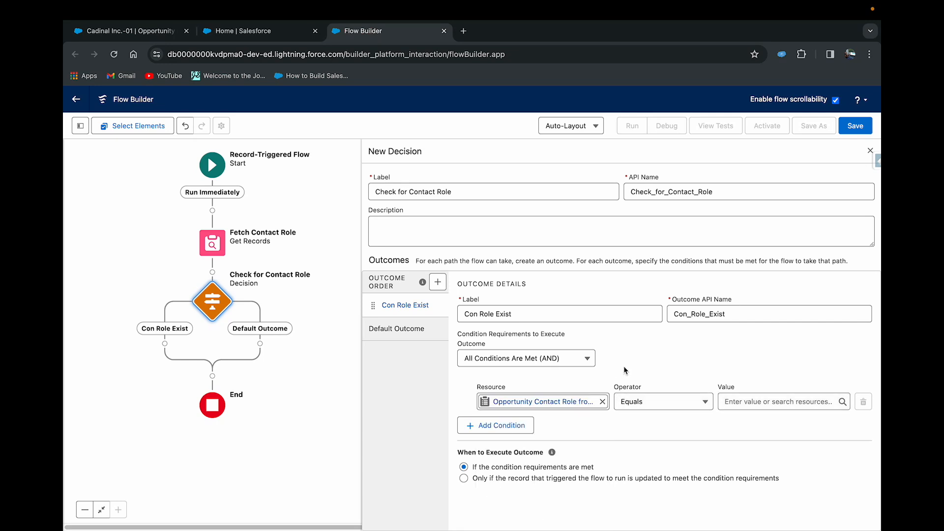
click(637, 401)
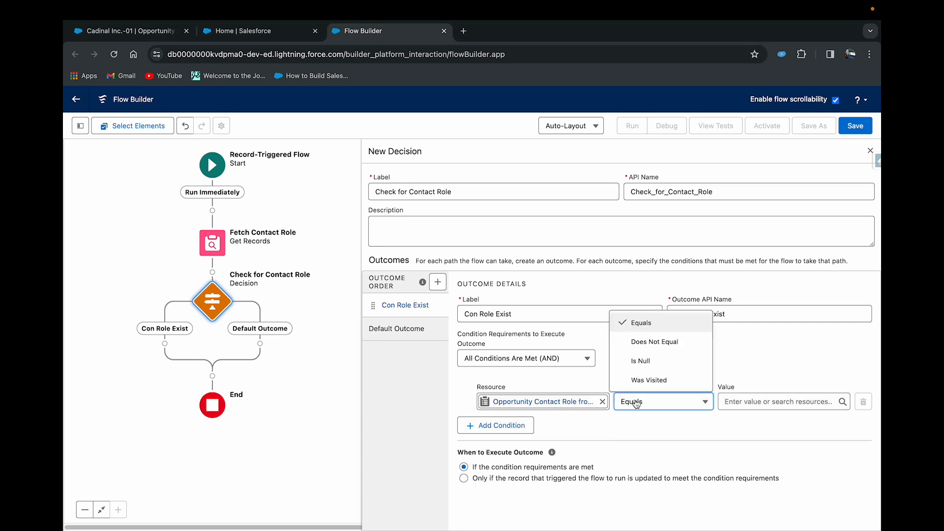
click(641, 363)
click(735, 404)
scroll(735, 425, down, 2)
text(false)
click(763, 436)
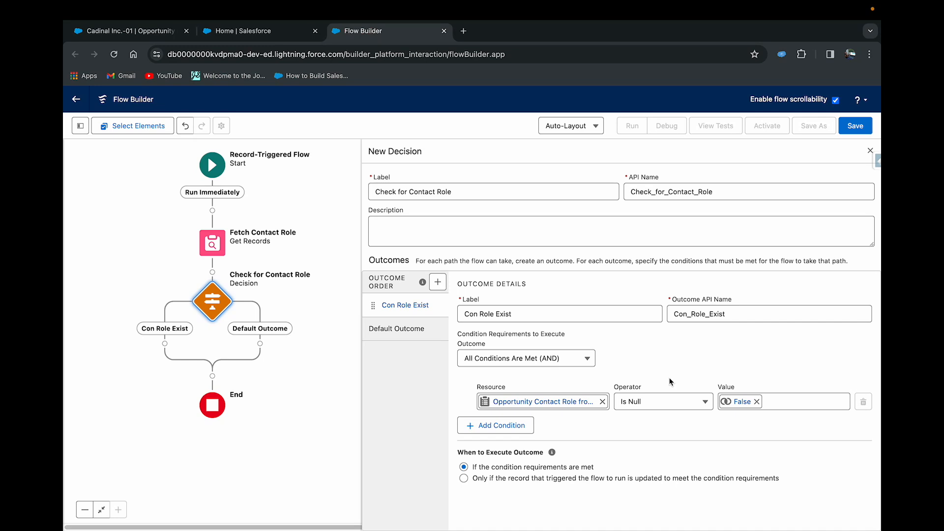
- Add a Send Email action on the Con Role Exist path and label it Send Email to Contact
click(165, 343)
text(send)
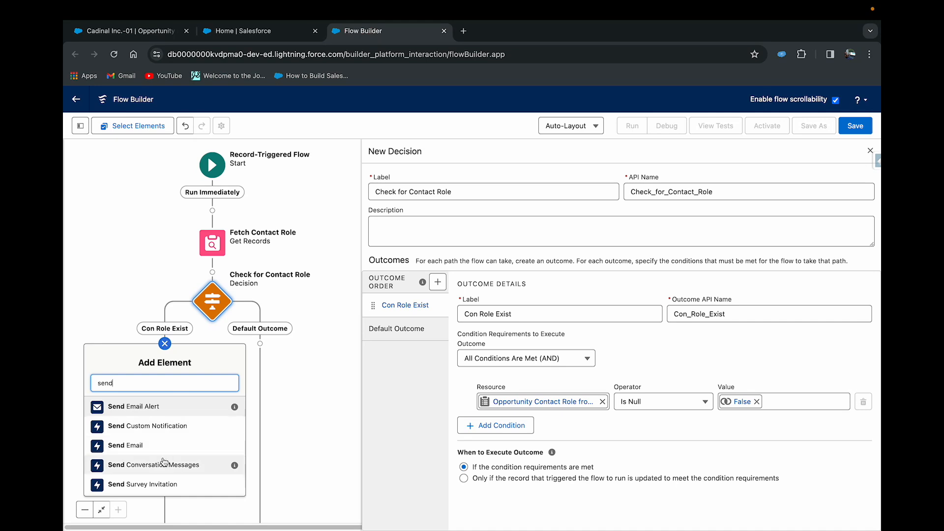
click(126, 446)
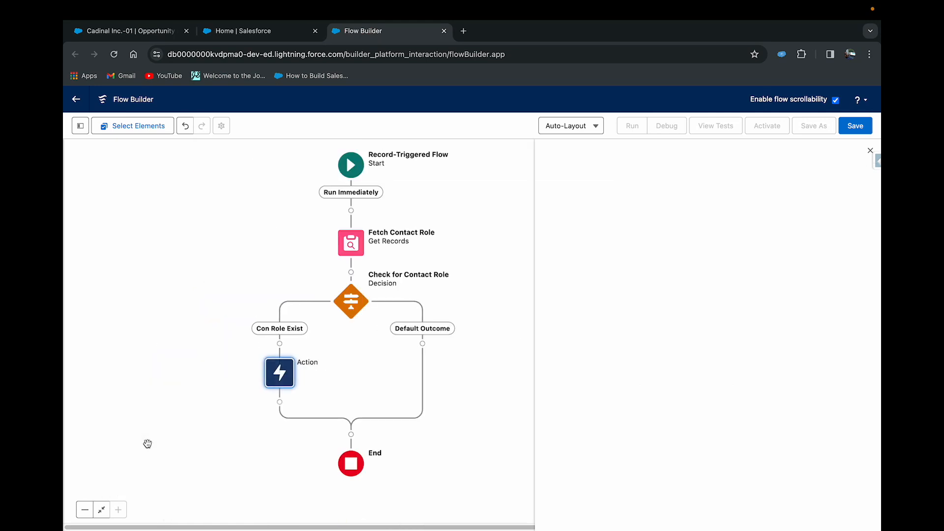
drag(477, 308, 384, 319)
click(570, 195)
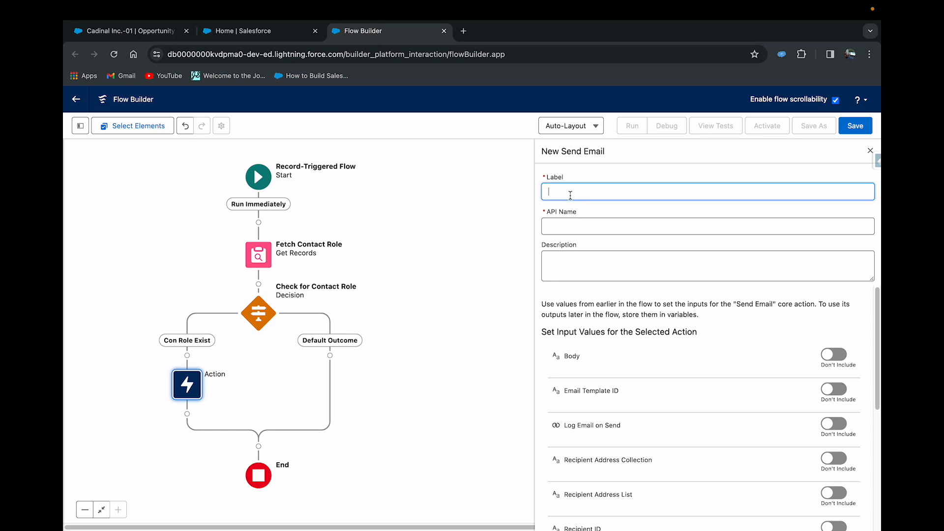
text(Send Emiail to Contact)
click(588, 219)
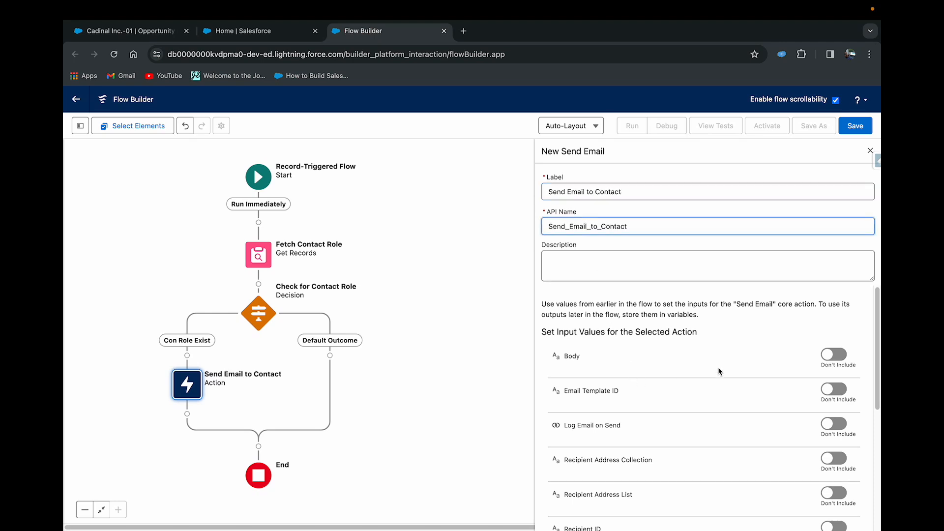
- Include the email's Body input and start a new Text Template resource for it with the API name emailBody
click(826, 362)
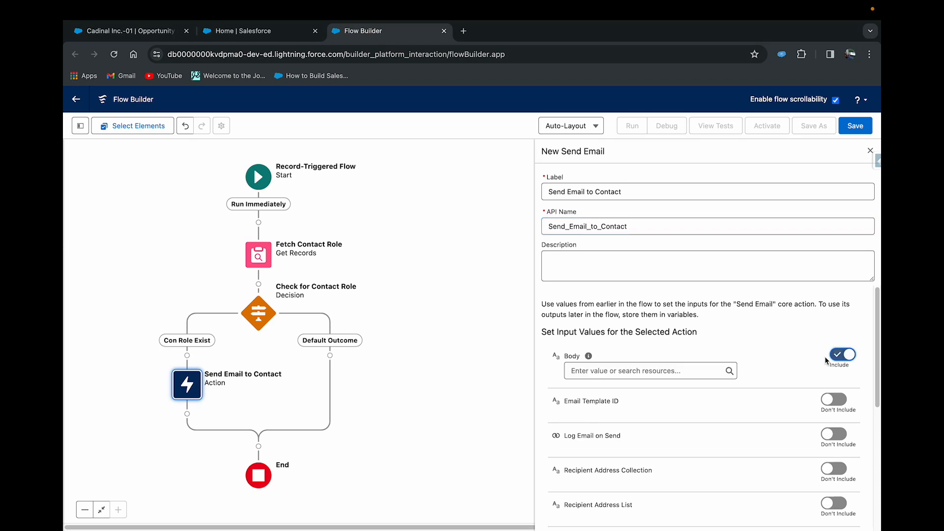
click(607, 365)
click(605, 392)
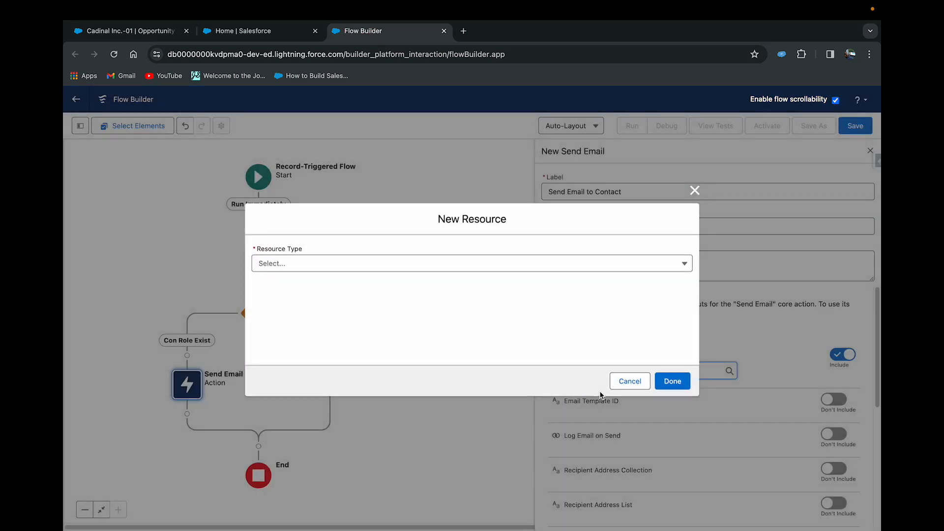
click(327, 261)
click(310, 358)
click(272, 239)
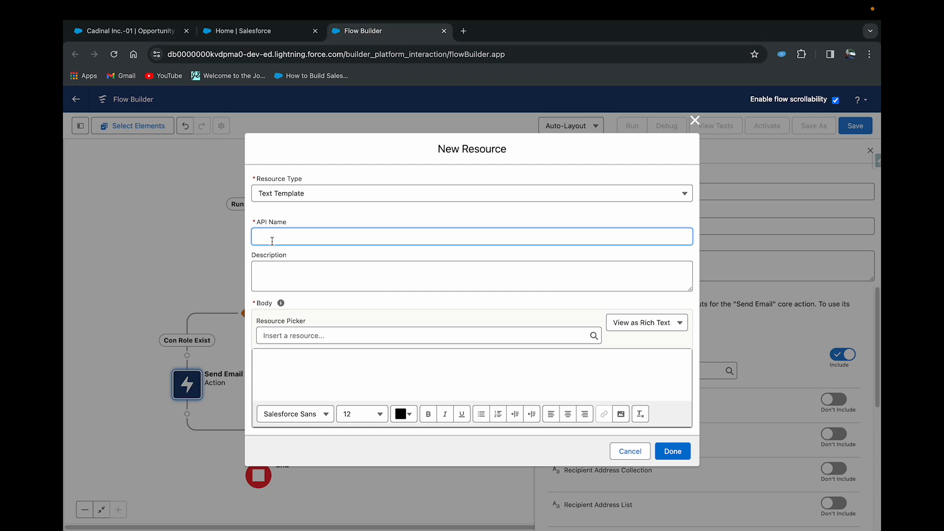
text(emailBody)
- Begin the body of the emailBody text template with the greeting Hi
click(285, 359)
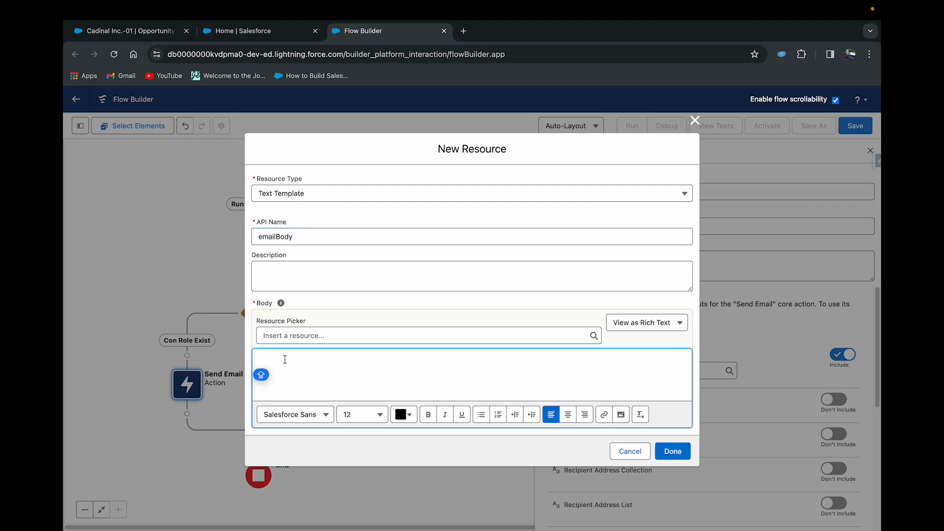
text(Hi)
- Insert the merge field {!Fetch_Contact_Role.Contact.FirstName} after Hi in the emailBody text template
click(299, 334)
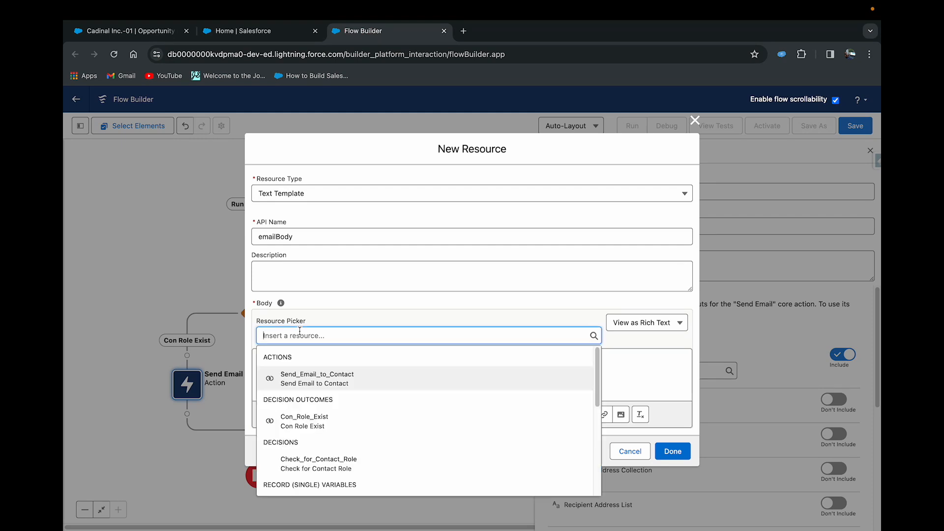
text(fet)
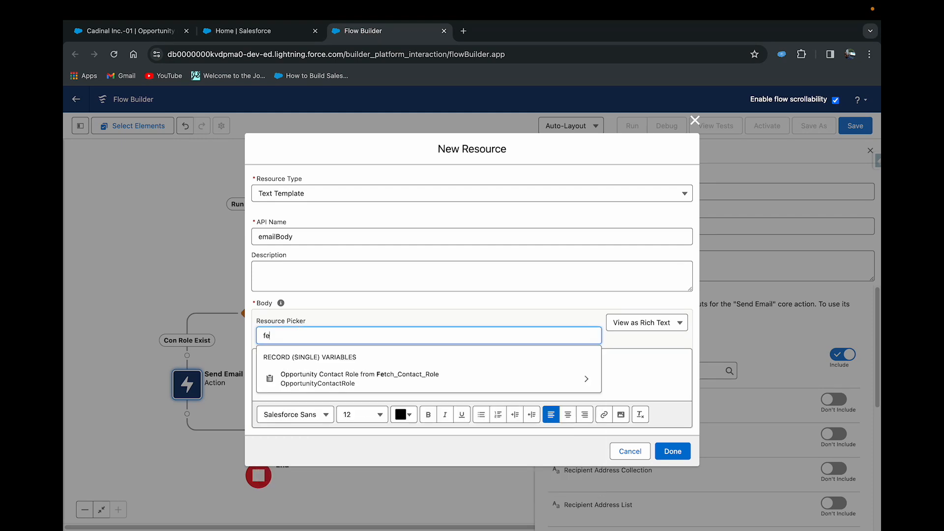
click(347, 381)
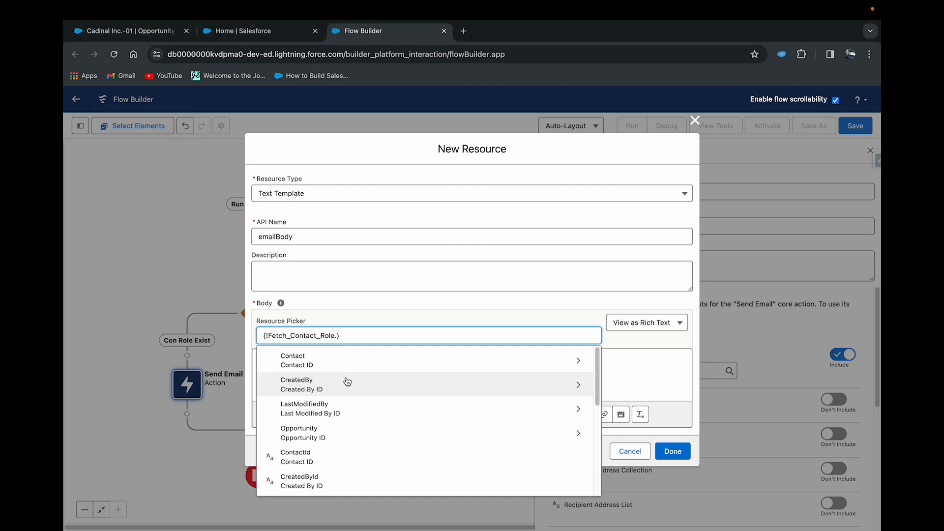
scroll(347, 381, down, 3)
scroll(347, 381, up, 2)
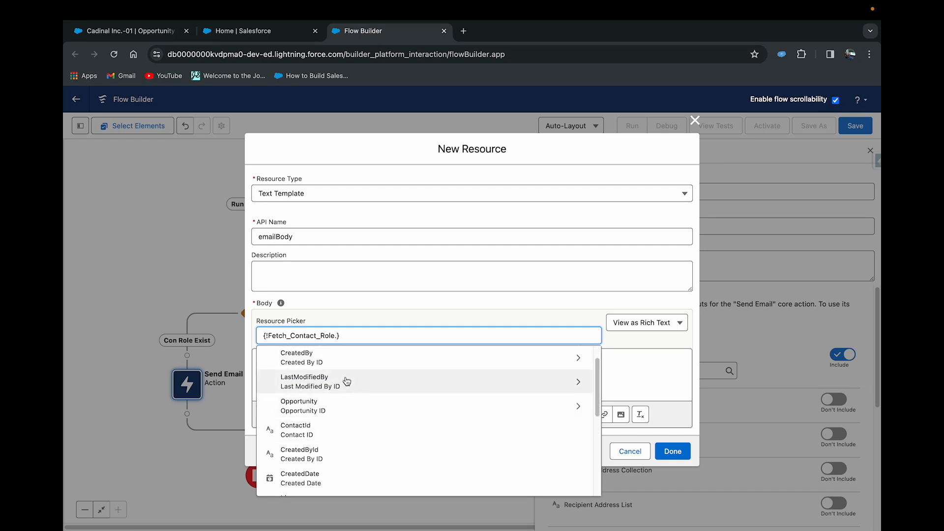
scroll(347, 381, down, 1)
scroll(347, 382, up, 2)
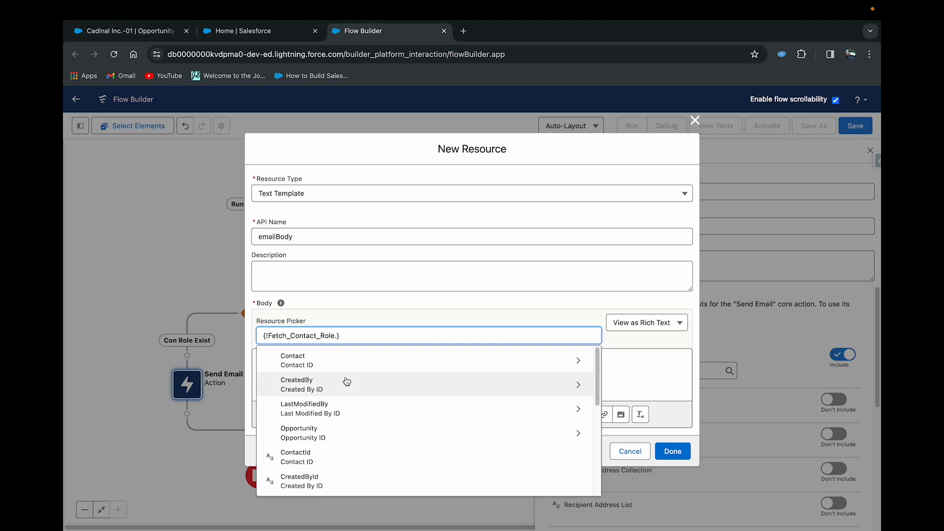
scroll(347, 382, down, 2)
scroll(347, 381, down, 4)
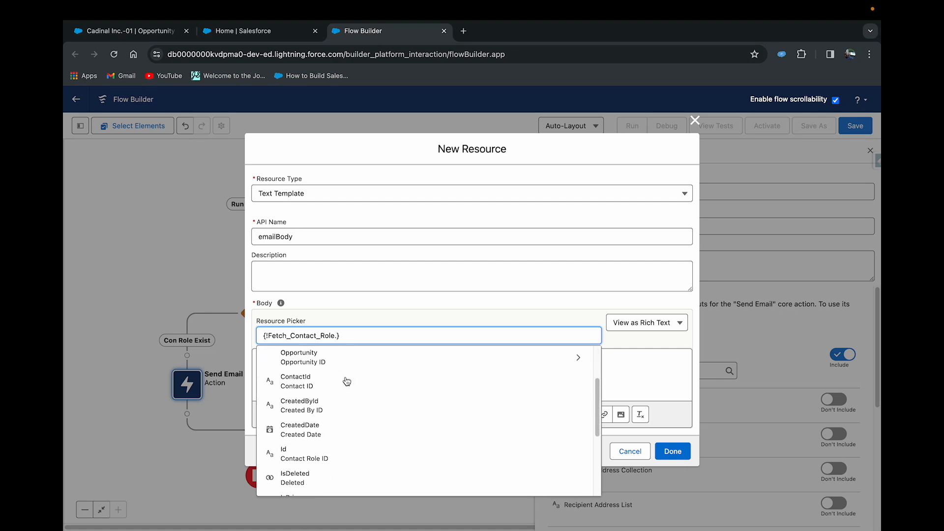
scroll(347, 382, down, 4)
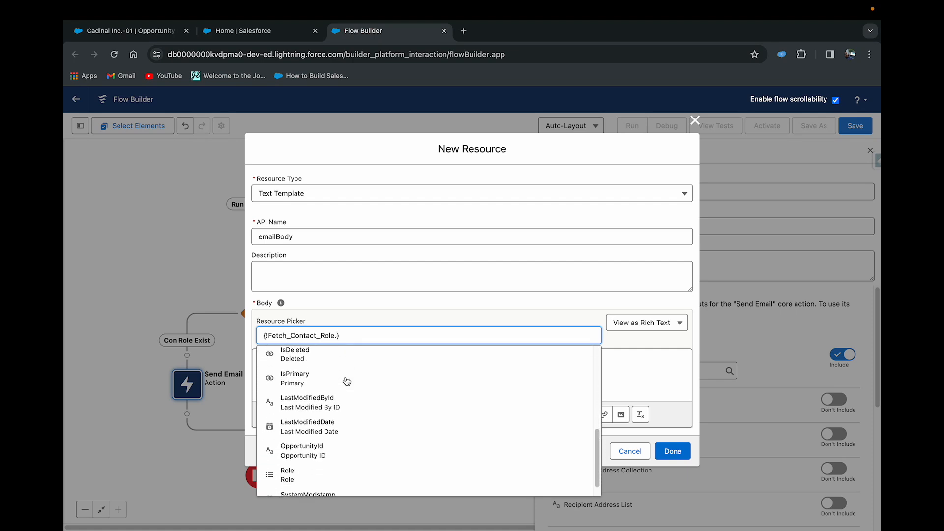
scroll(347, 381, up, 10)
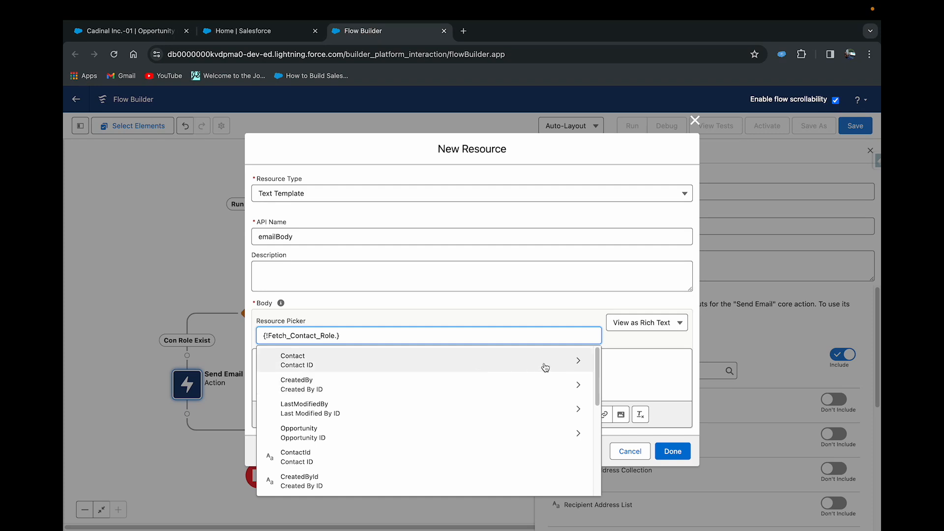
click(576, 360)
text(name)
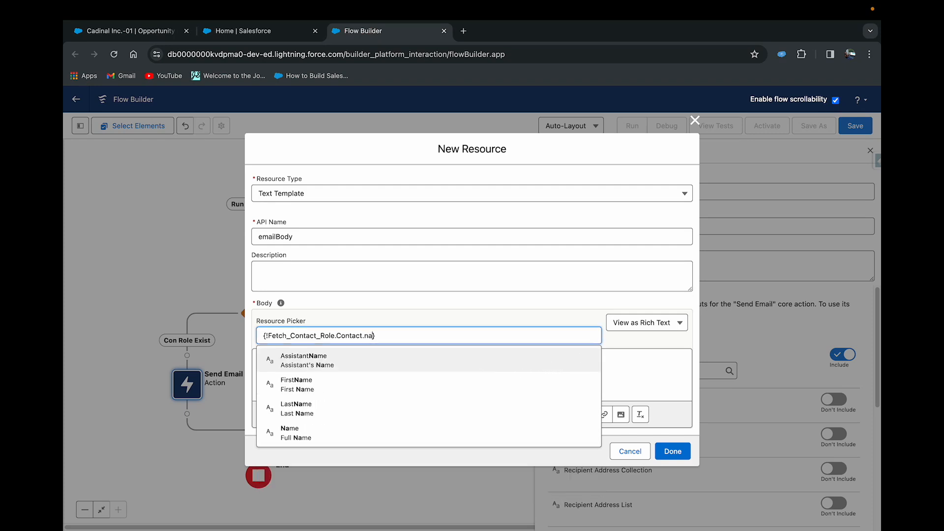
key(BackSpace)
key(BackSpace)
key(BackSpace)
key(BackSpace)
text(fir)
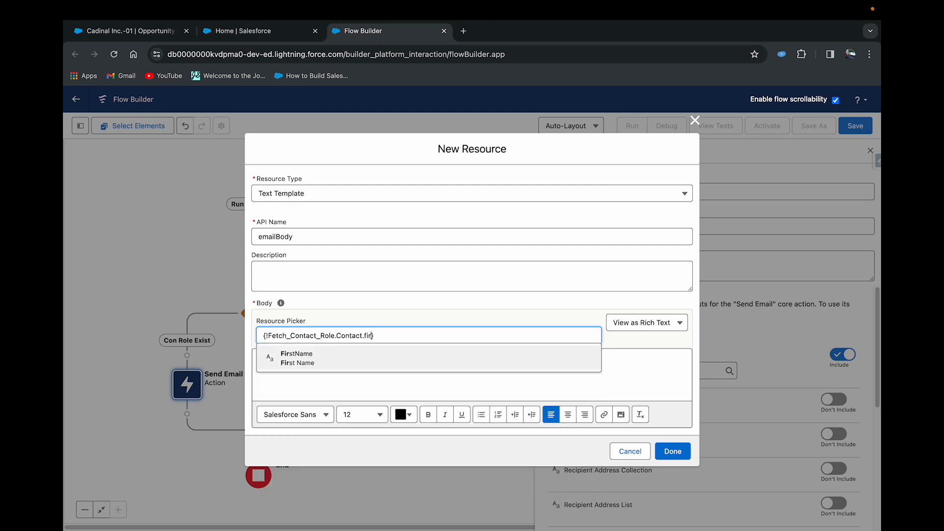
click(487, 356)
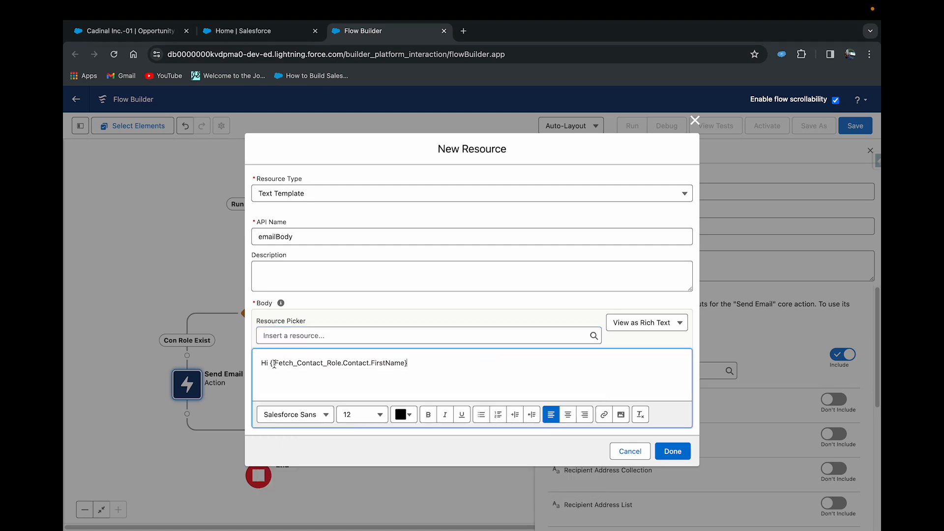
- Duplicate the first-name merge field in the greeting and change the copy to {!Fetch_Contact_Role.Contact.LastName}
drag(271, 364, 407, 367)
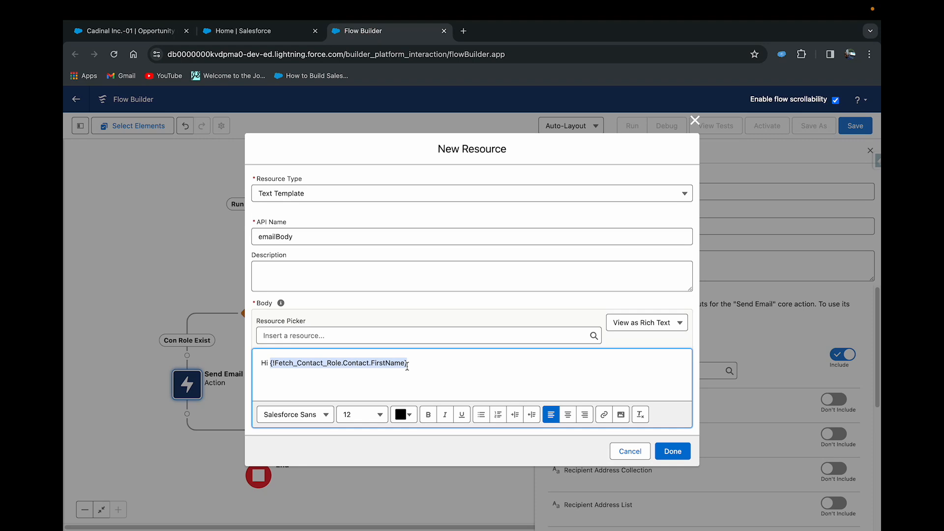
key(super+c)
click(411, 366)
key(super+v)
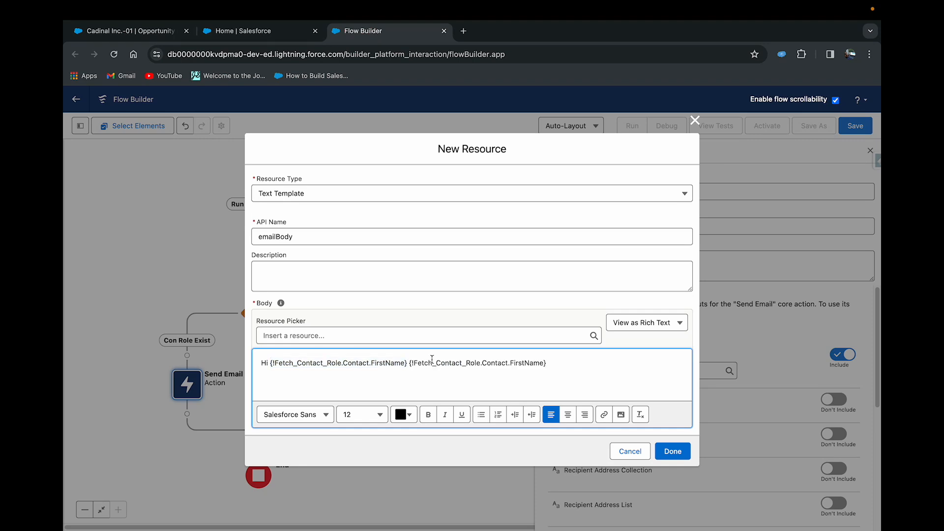
triple_click(526, 364)
click(525, 363)
key(BackSpace)
key(BackSpace)
key(BackSpace)
key(BackSpace)
key(BackSpace)
text(Last)
- Below the greeting, write "Thank you for having trust in our product, soon one of our Customer Success team member will reachout to you."
key(Return)
text(Thank you for)
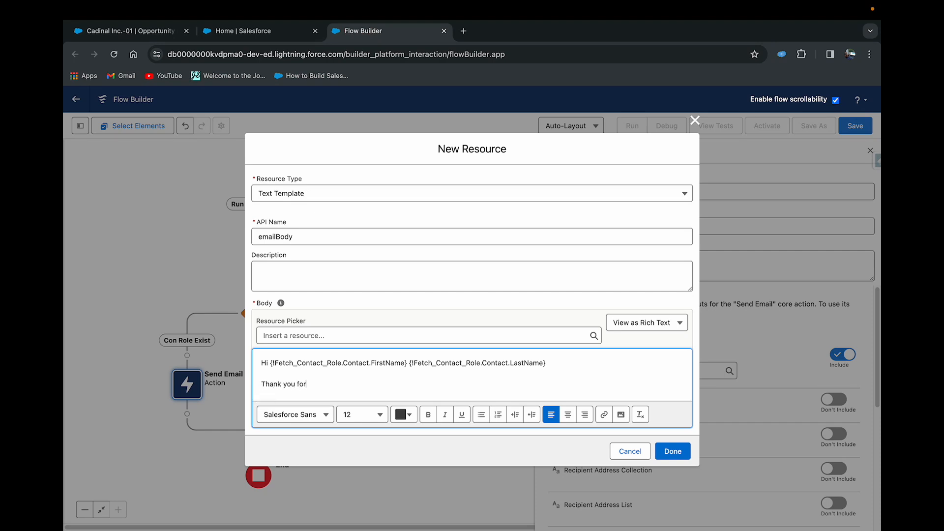
text( having trust in our product , soon one o)
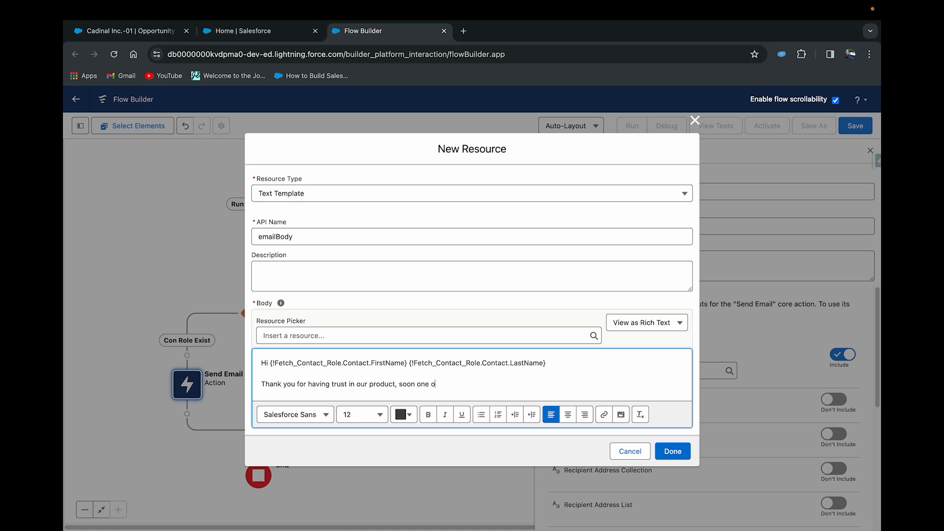
text(f our Customer Success team member wi)
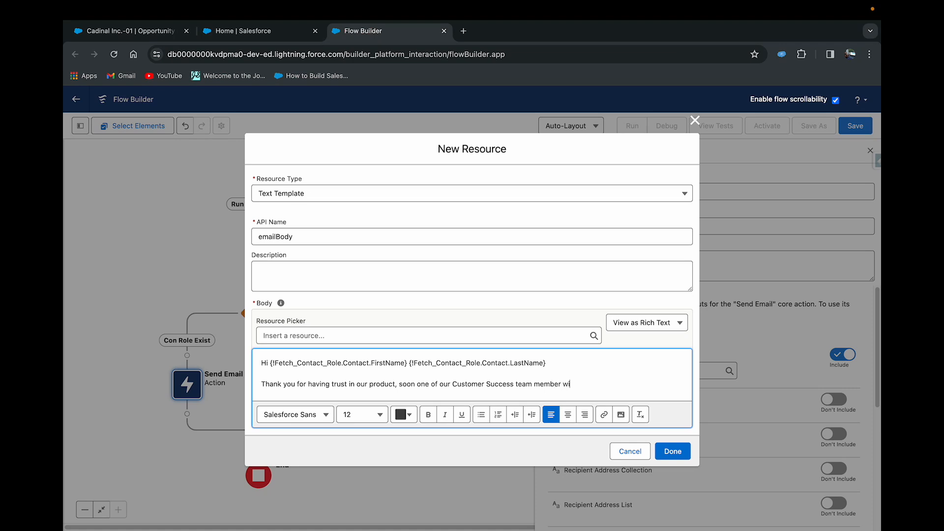
text(ll reachout to you)
- Add the line "Please note down the below Deal details" as a new paragraph under the thank-you sentence
key(Return)
key(Return)
text(Please note down the belown)
key(BackSpace)
key(BackSpace)
text(Deal )
text(detial)
key(BackSpace)
key(BackSpace)
key(BackSpace)
text(aols)
key(BackSpace)
key(BackSpace)
key(BackSpace)
key(BackSpace)
text(ails)
- Add an "Opp Name -" line to the email body with the merge field {!$Record.Name}
key(Return)
text(O)
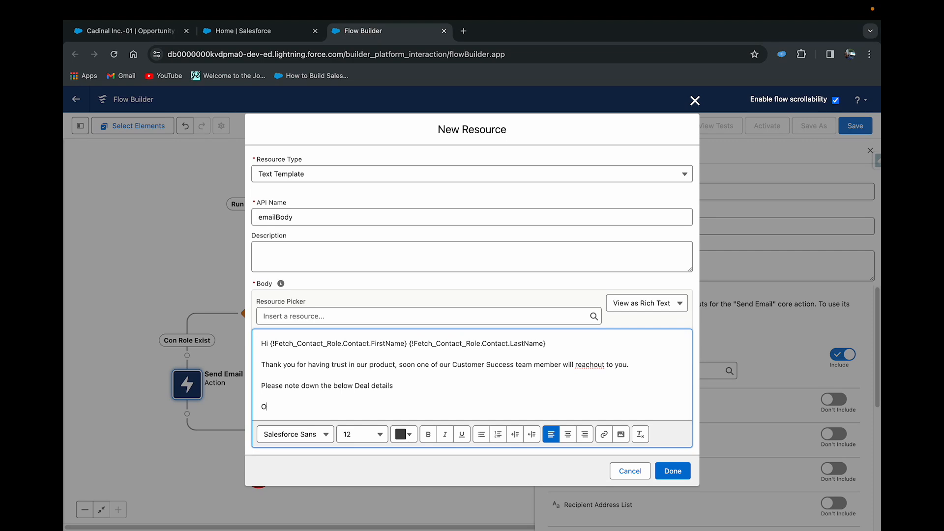
text(pp Name -)
click(498, 317)
text(record)
click(500, 361)
text(name)
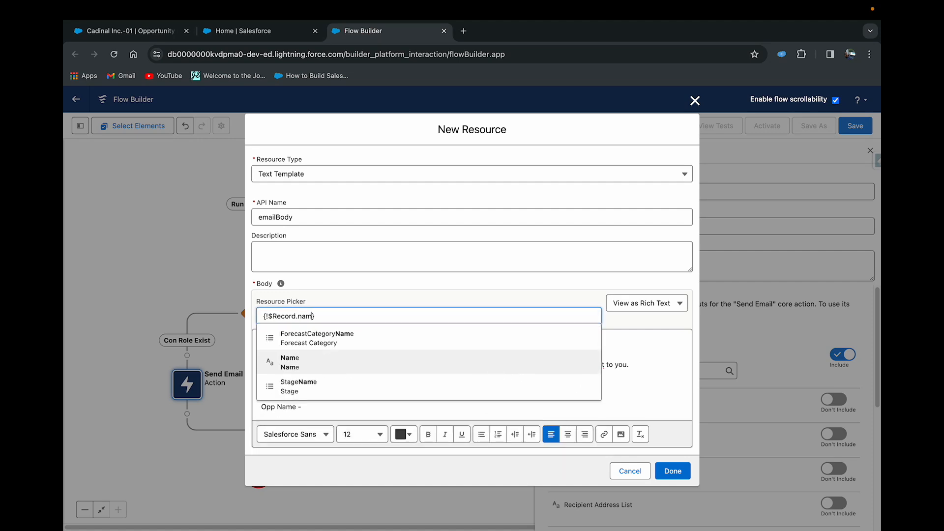
click(442, 369)
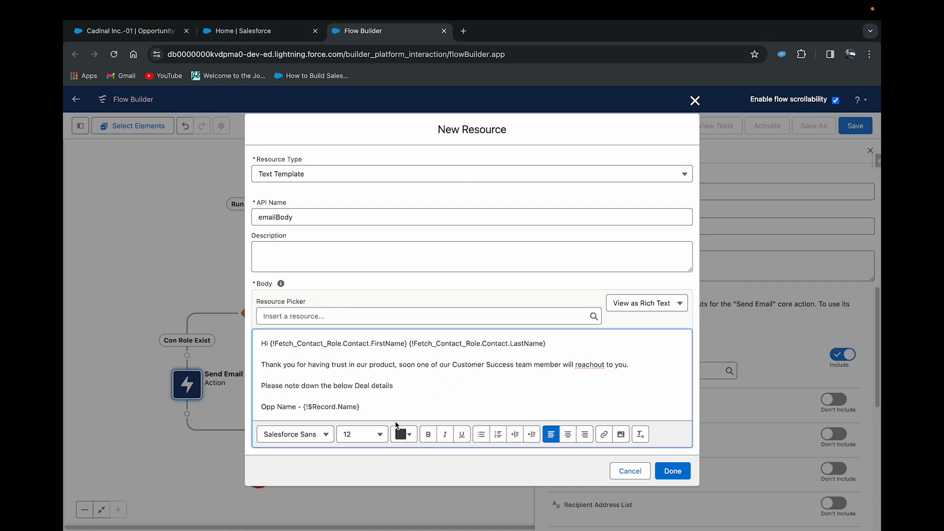
- Add an "Amount -" line under the opportunity name with the merge field {!$Record.Amount}
key(Return)
text(Amount -)
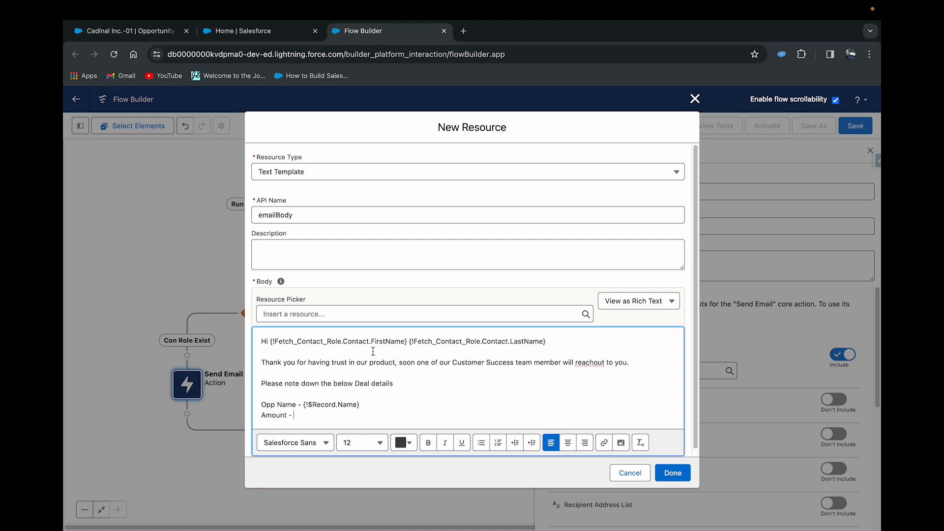
click(339, 313)
text(record)
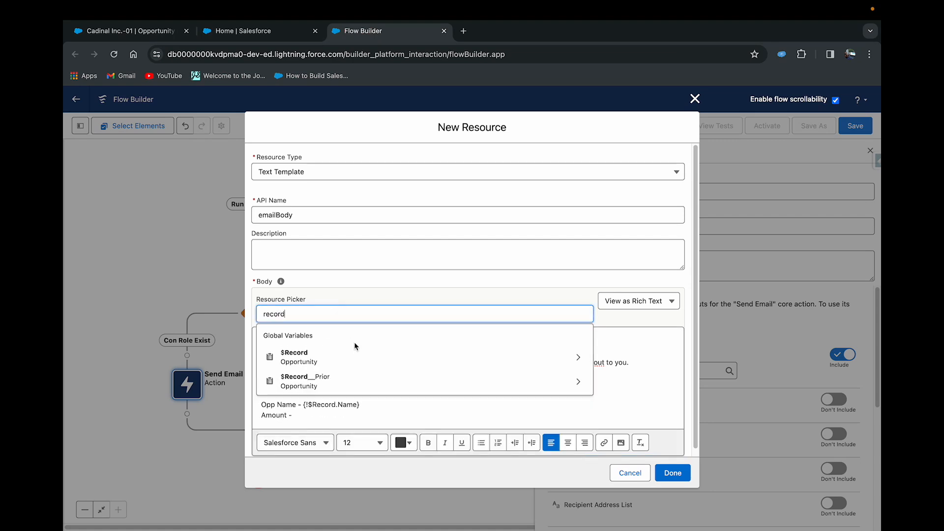
click(352, 357)
text(amoun)
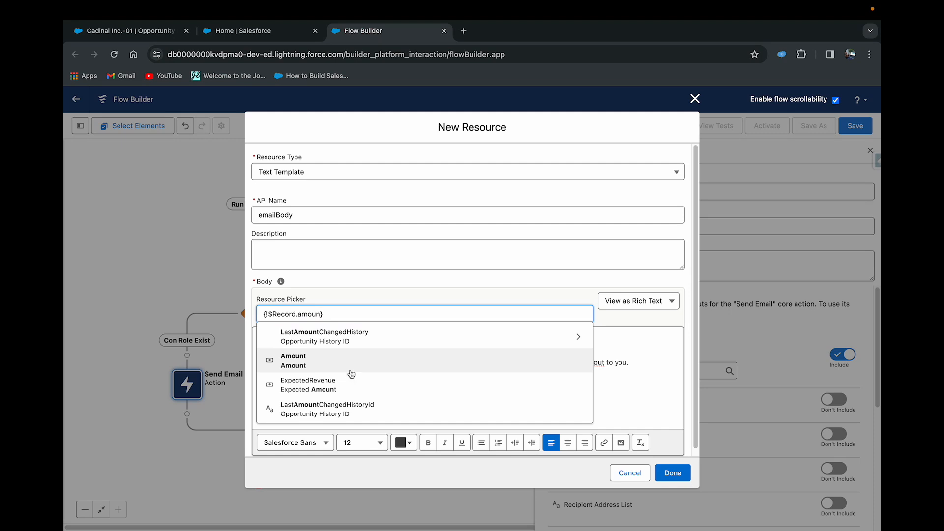
click(354, 370)
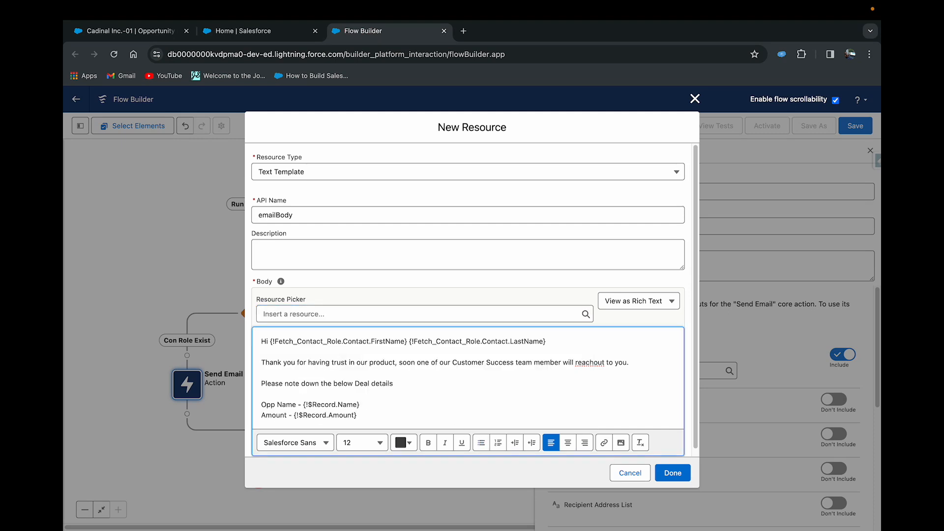
- Close the email body with the sign-off "Thanks" and "Team SG" and finish creating the emailBody text template
key(Return)
key(Return)
text(Thanks)
key(Return)
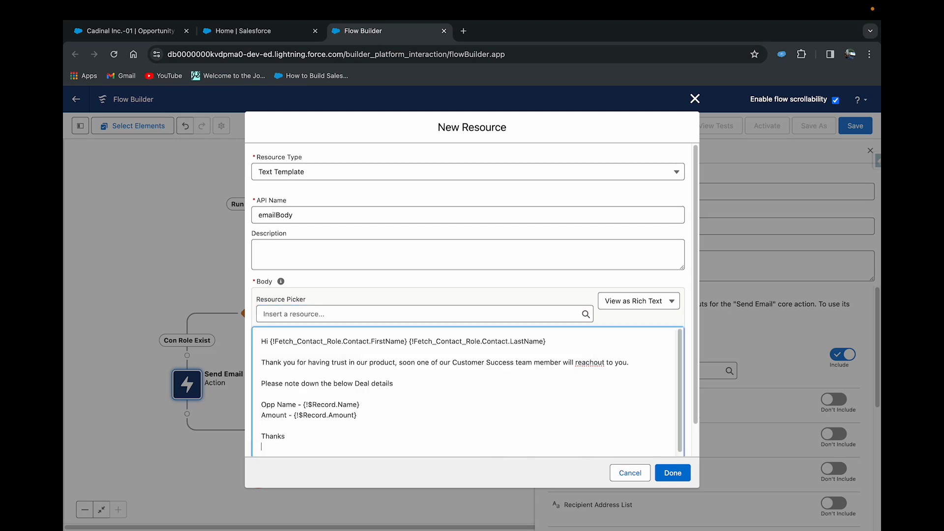
text(Team SG)
click(532, 395)
key(Caps_Lock)
click(672, 472)
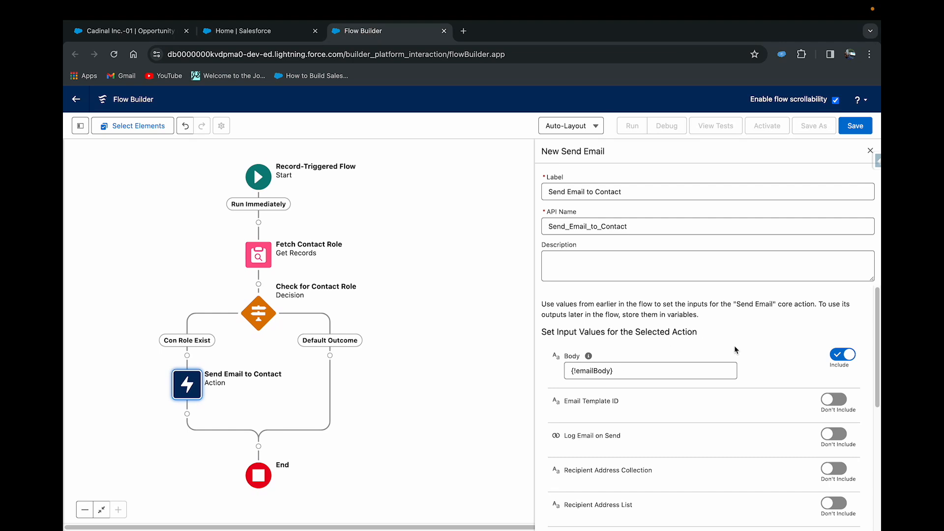
- Include the Log Email on Send input of the Send Email to Contact action and set it to $GlobalConstant.True
scroll(733, 345, down, 2)
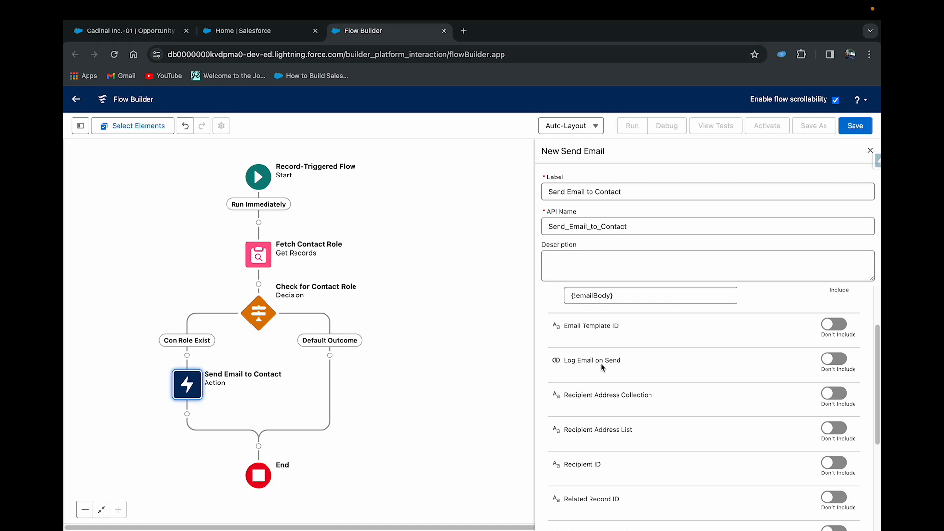
click(830, 362)
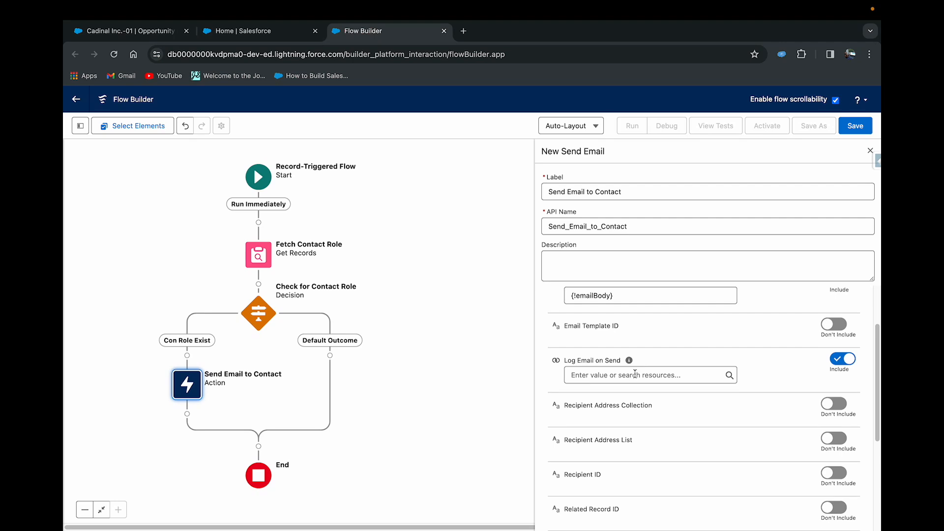
click(634, 375)
text(TRTUE)
key(BackSpace)
key(BackSpace)
key(BackSpace)
key(BackSpace)
key(BackSpace)
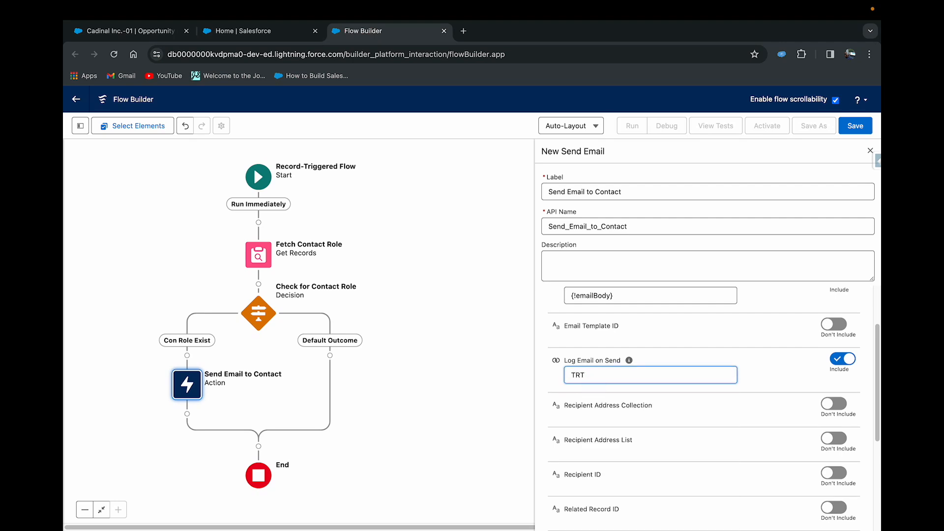
text(TRUE)
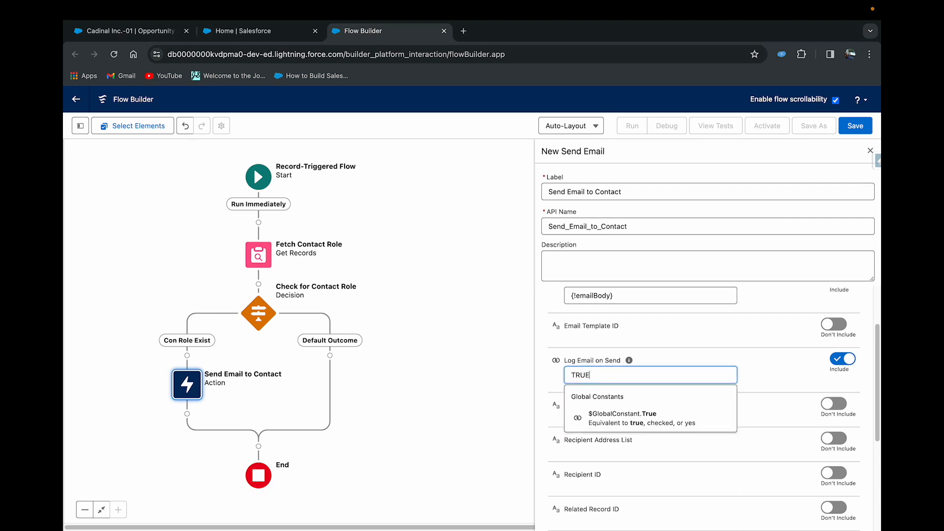
click(649, 416)
click(771, 365)
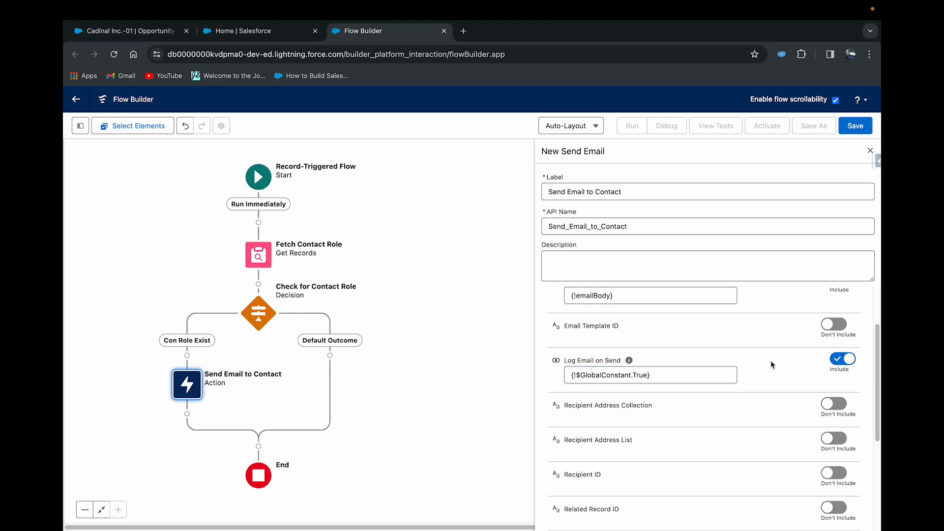
- Include the Recipient ID input of the Send Email to Contact action and set it to {!Fetch_Contact_Role.ContactId}
mouse_move(629, 362)
scroll(758, 372, down, 2)
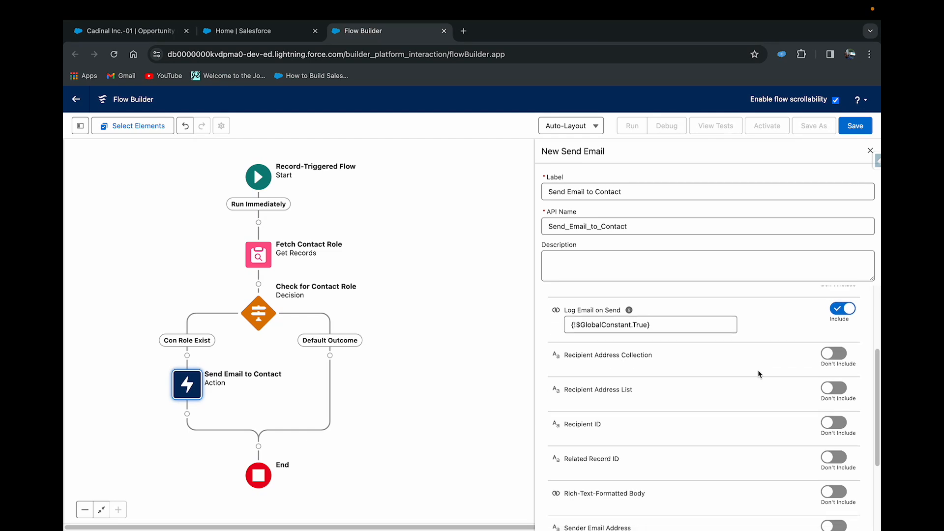
scroll(757, 370, down, 2)
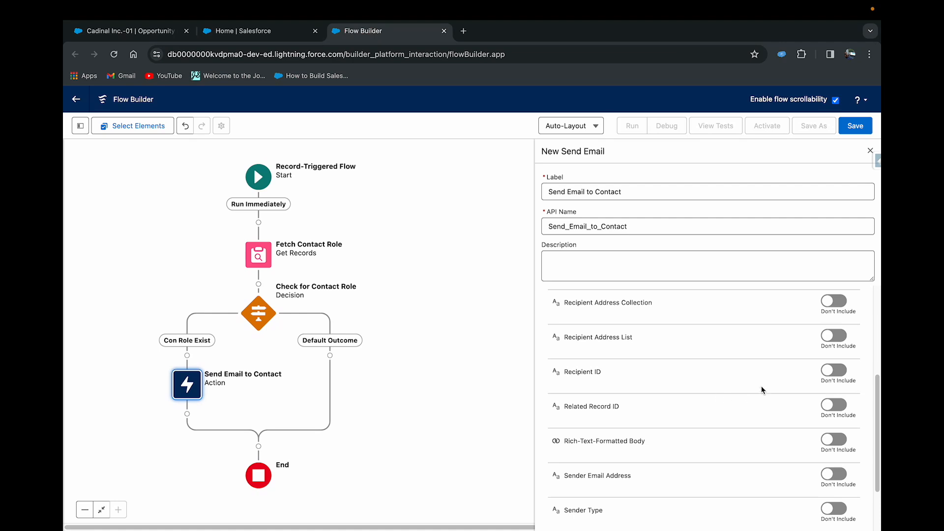
click(834, 369)
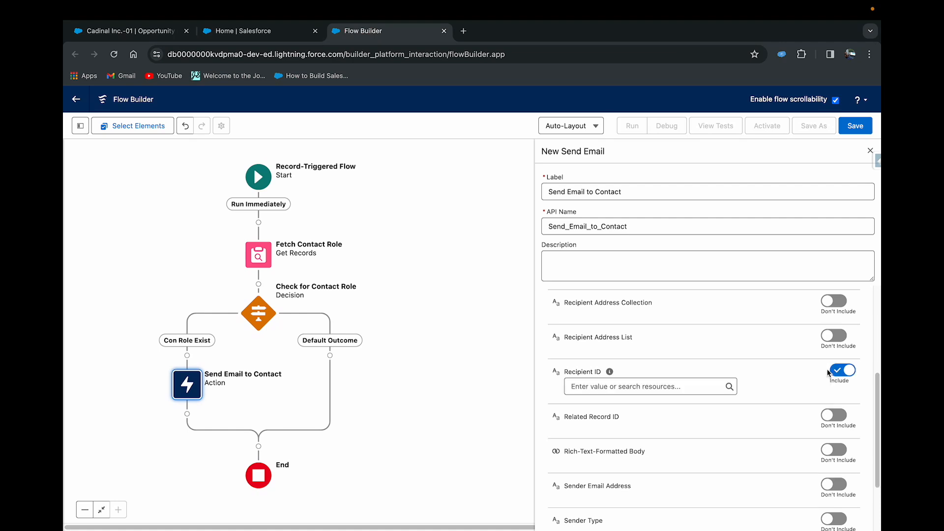
click(664, 388)
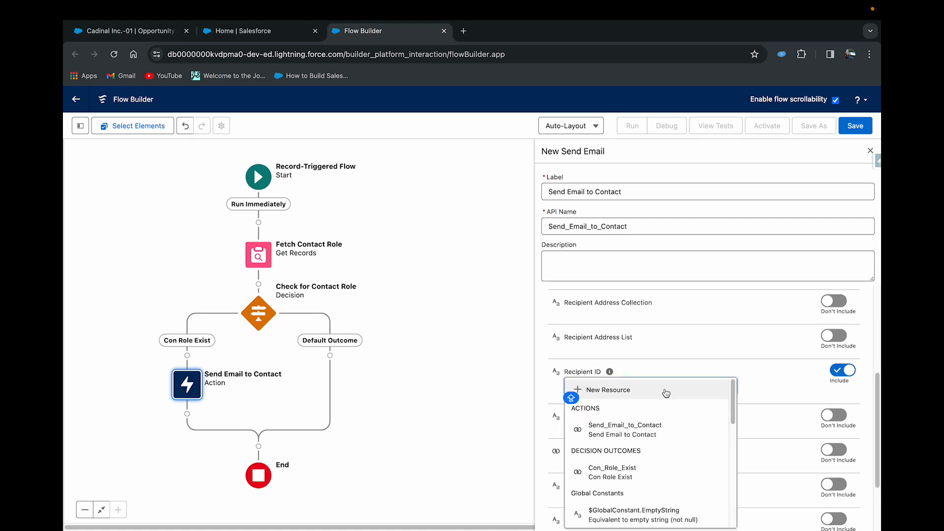
click(679, 371)
click(627, 387)
text(FETCH)
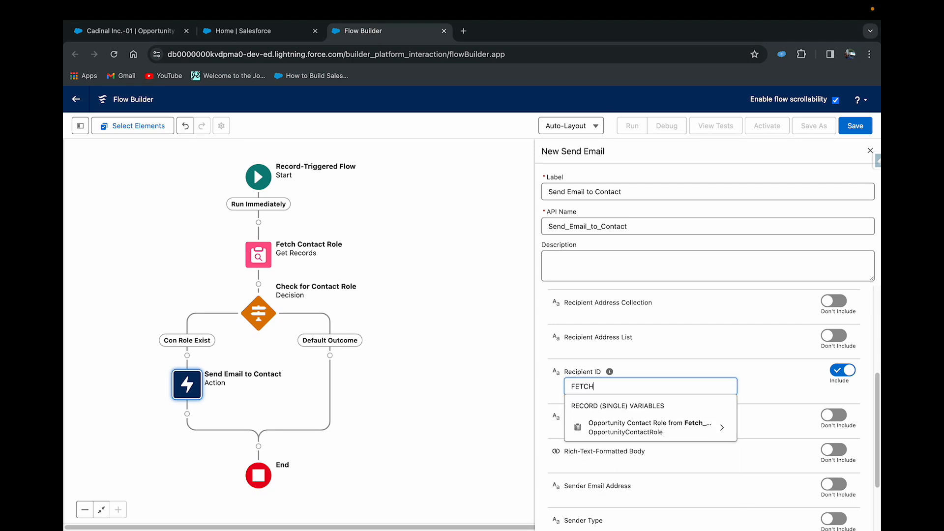
click(644, 425)
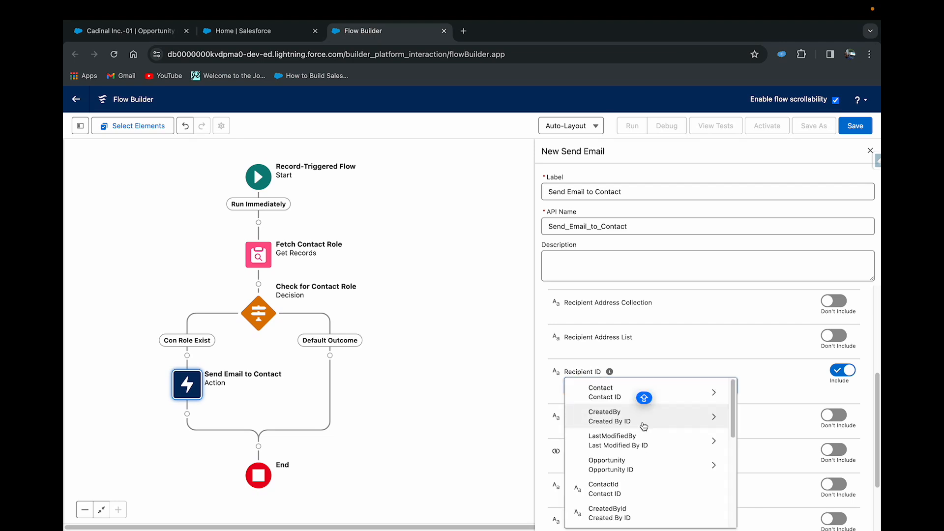
click(637, 484)
drag(695, 388, 572, 386)
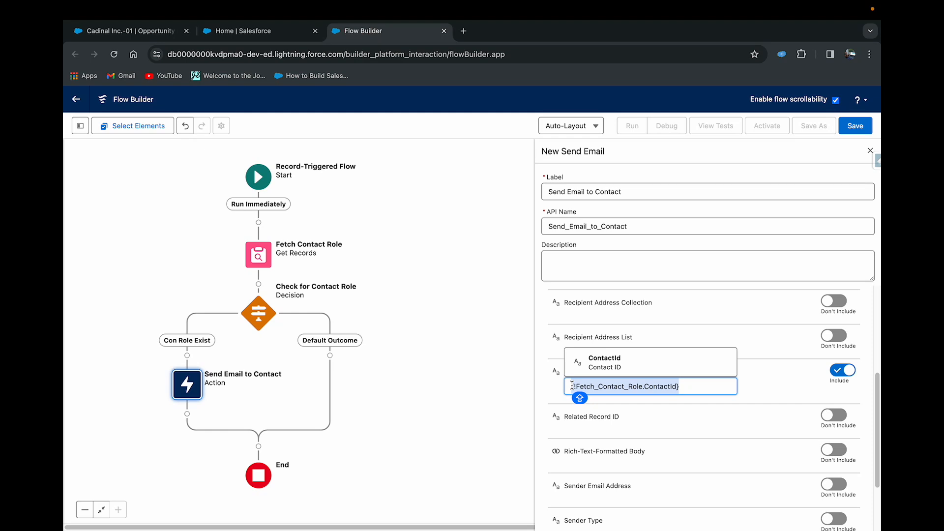
click(782, 387)
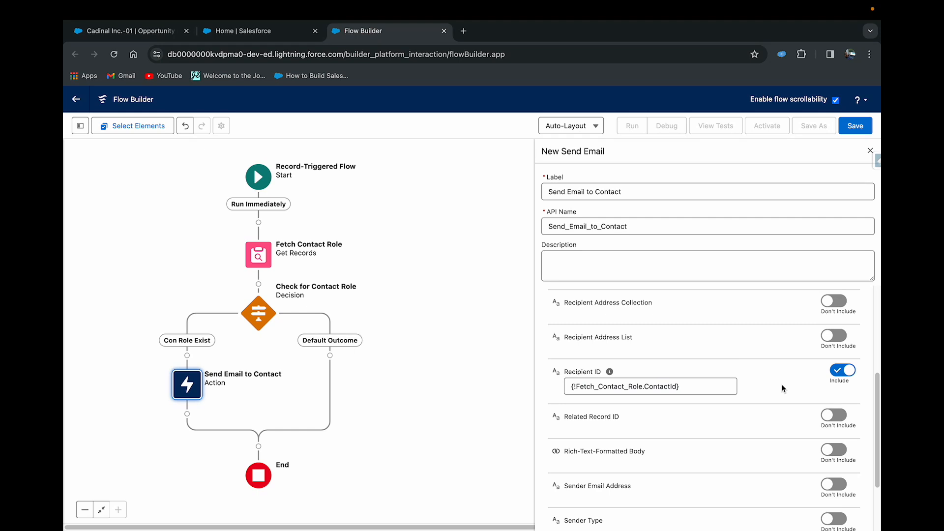
- Include the Rich-Text-Formatted Body input of the email action and set it to $GlobalConstant.True
scroll(782, 389, down, 3)
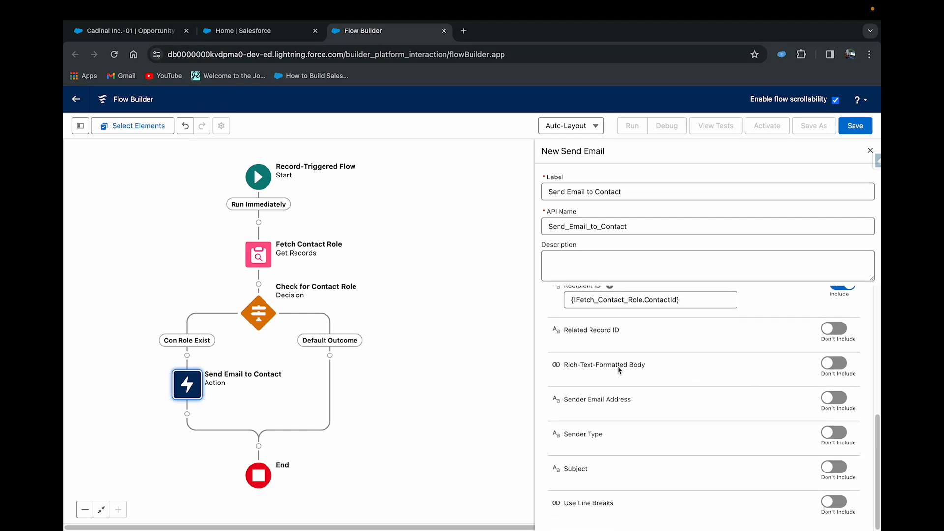
click(834, 363)
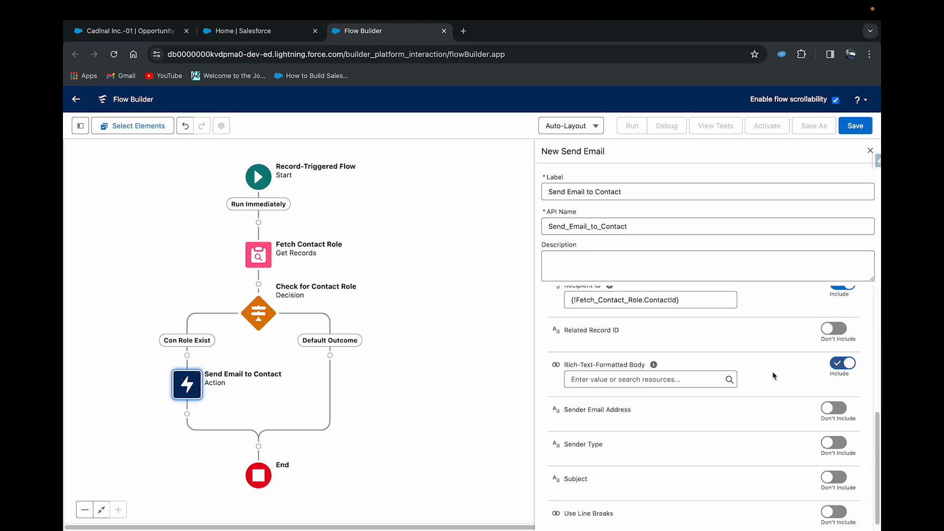
click(707, 380)
text(TRUE)
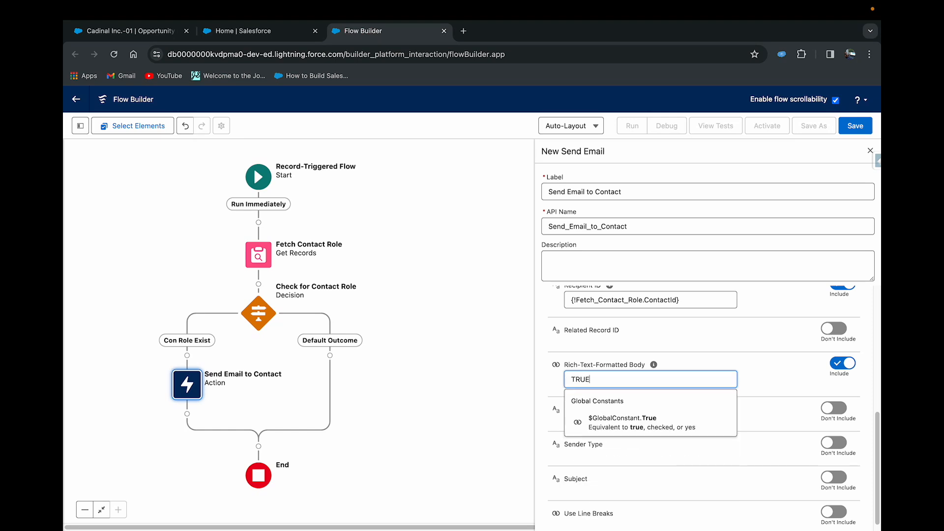
click(678, 425)
- Include the Subject input and start a new Text Template resource for it with the API name emailSubject
scroll(754, 387, down, 1)
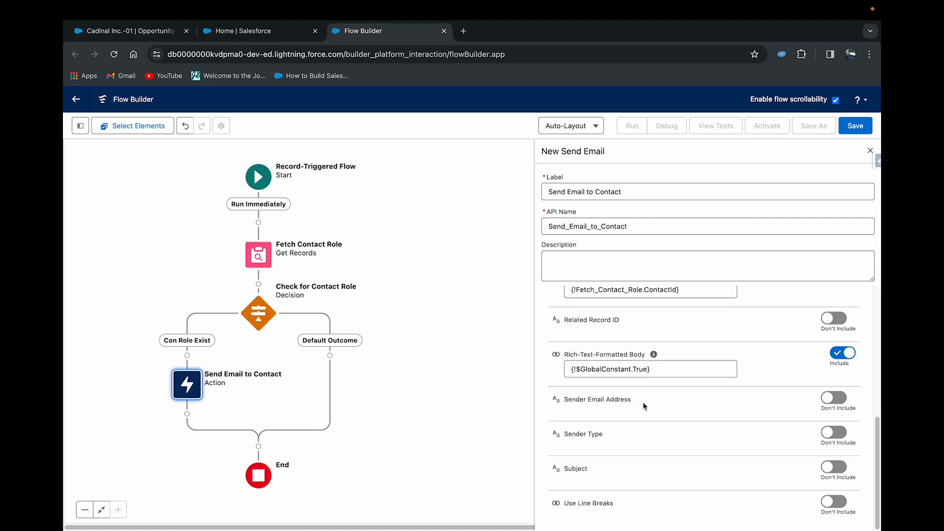
click(826, 468)
click(688, 483)
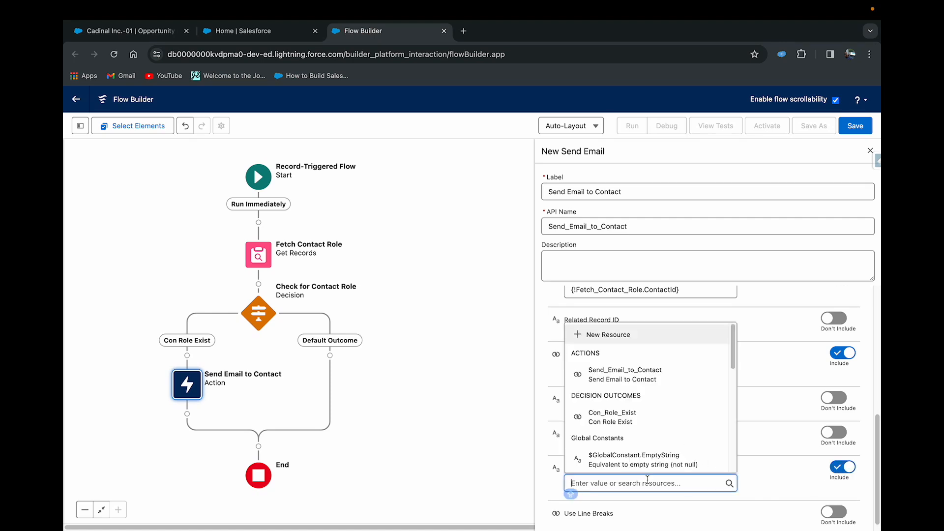
click(622, 339)
click(365, 265)
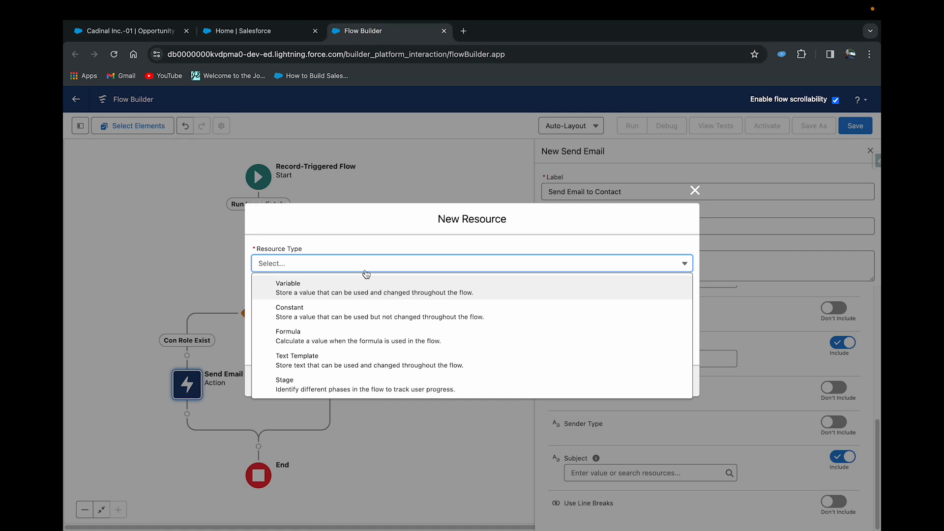
click(318, 359)
click(264, 238)
text(EMAIL)
key(BackSpace)
key(BackSpace)
key(BackSpace)
key(BackSpace)
key(BackSpace)
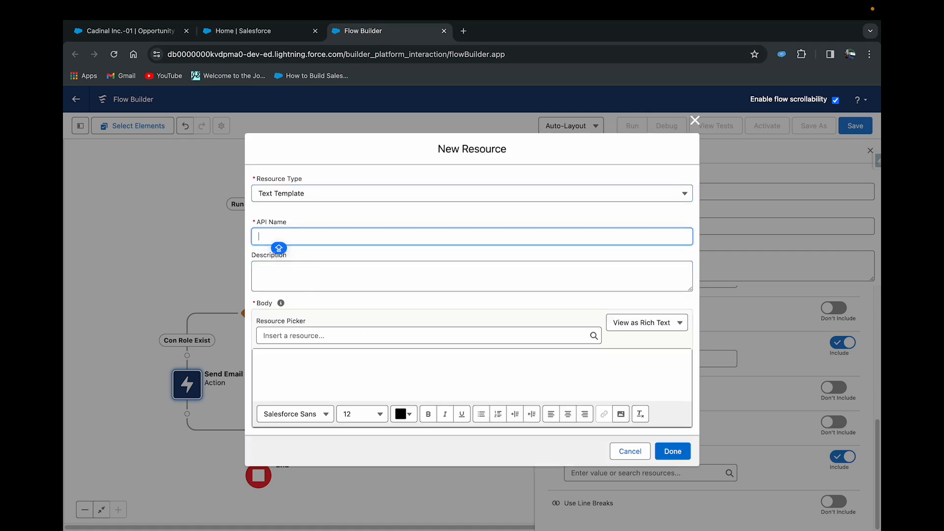
text(emailSubject)
- Write the emailSubject template body as "Hurray, Thank you for choosing us."
click(291, 354)
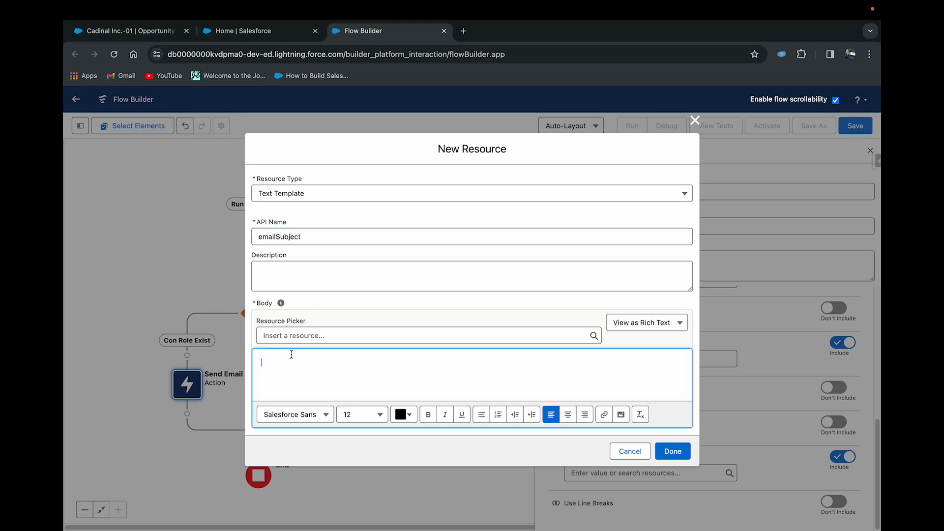
text(Thank you for choosing us .)
click(262, 364)
key(Caps_Lock)
text(Hurray!)
- Insert {!Fetch_Contact_Role.Contact.FirstName} after "Hurray," in the subject text, end it with a smiley and finish creating the emailSubject template
click(275, 335)
text(fetch)
click(306, 384)
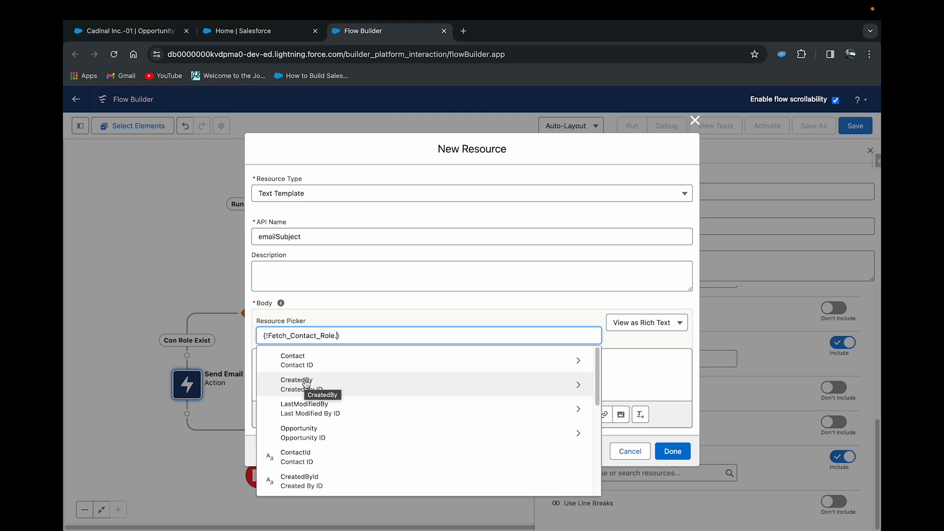
click(300, 361)
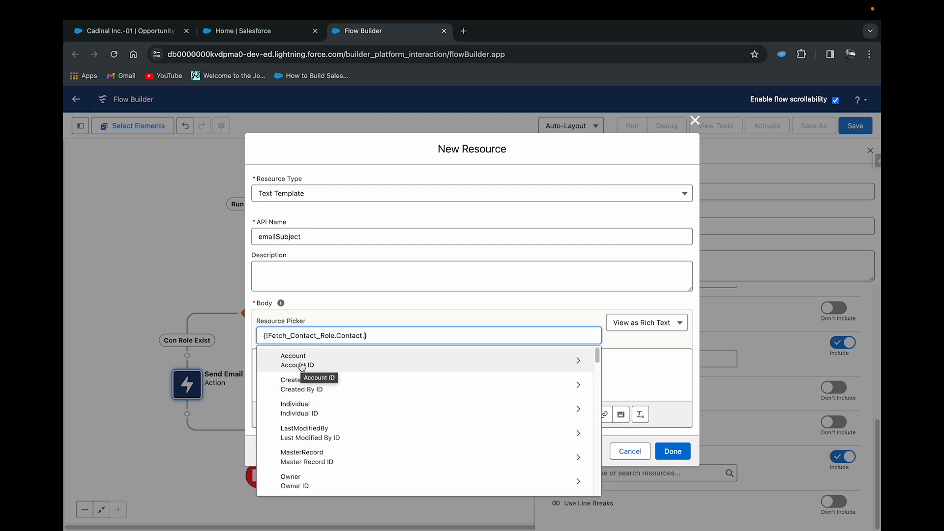
text(firs)
click(306, 363)
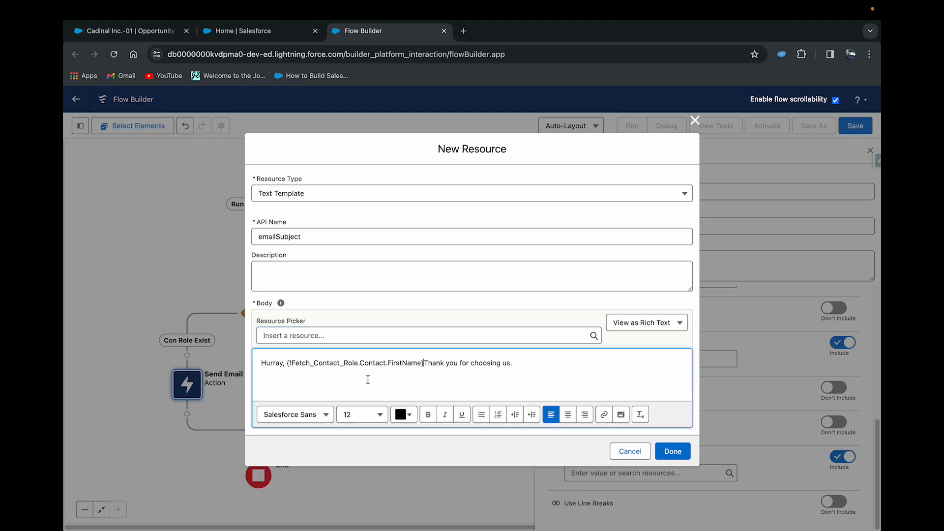
click(550, 365)
text(:()
text())
click(669, 451)
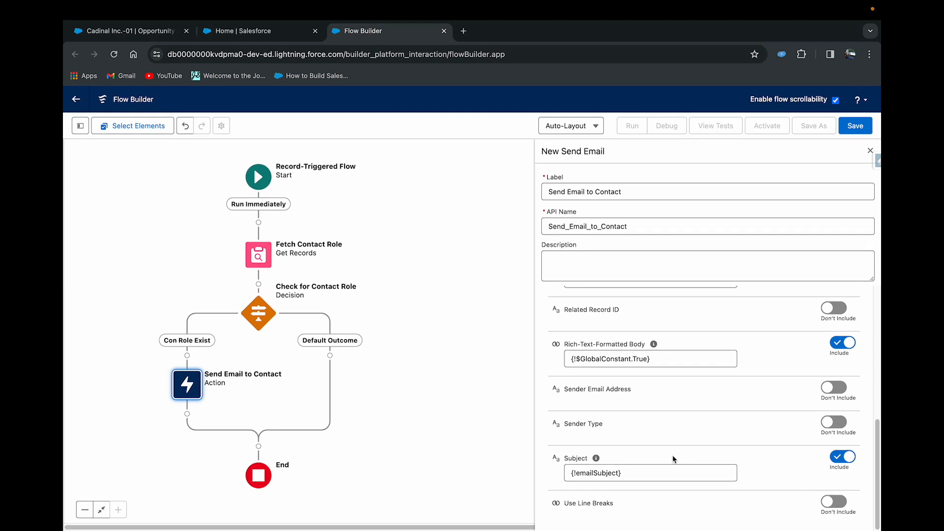
- Save the flow with the label "Send Email when opportunity is closed won" and activate it
scroll(671, 456, up, 5)
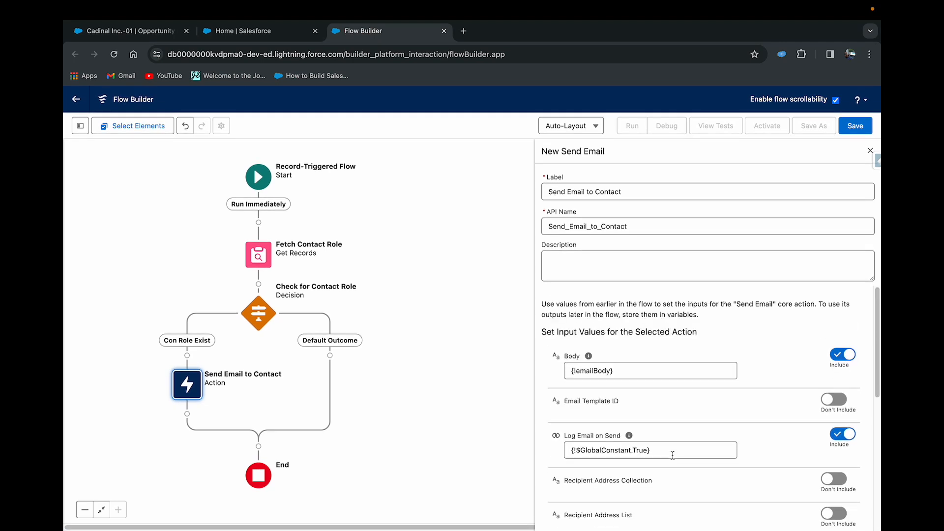
scroll(673, 455, down, 2)
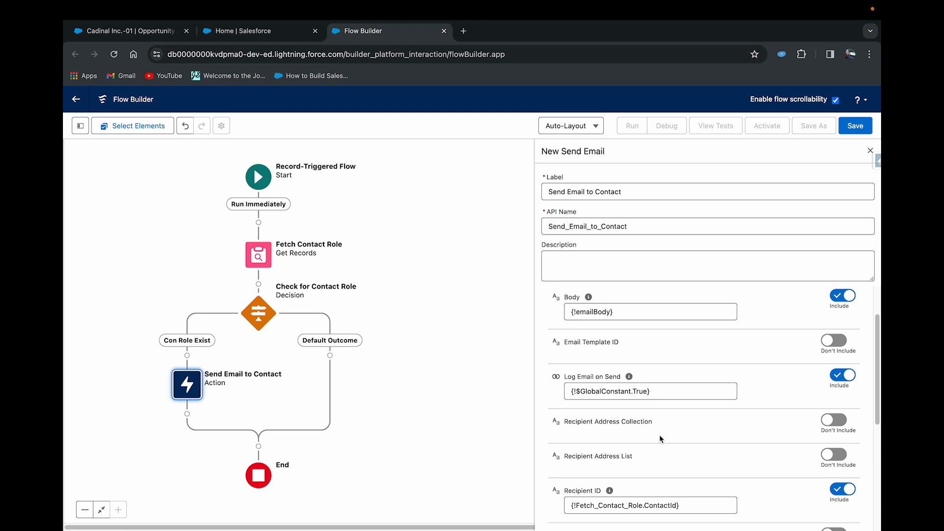
scroll(611, 472, down, 5)
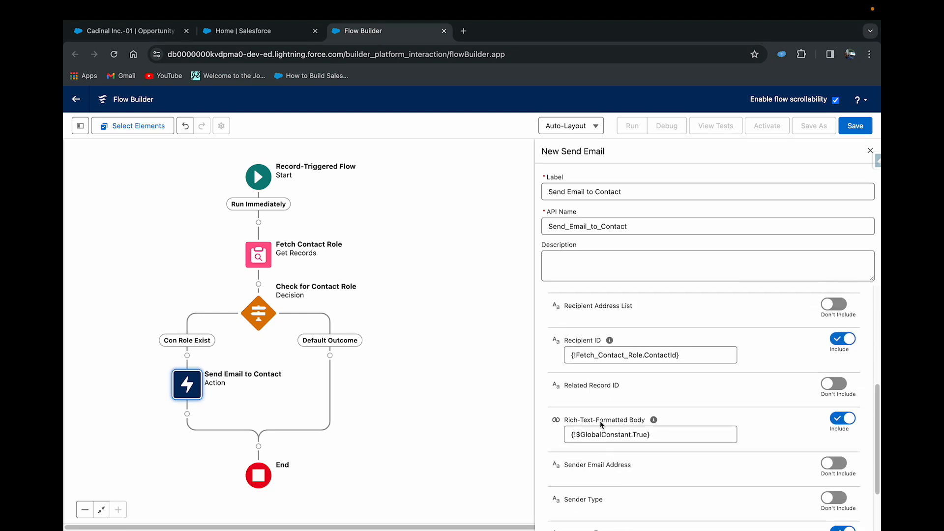
mouse_move(610, 345)
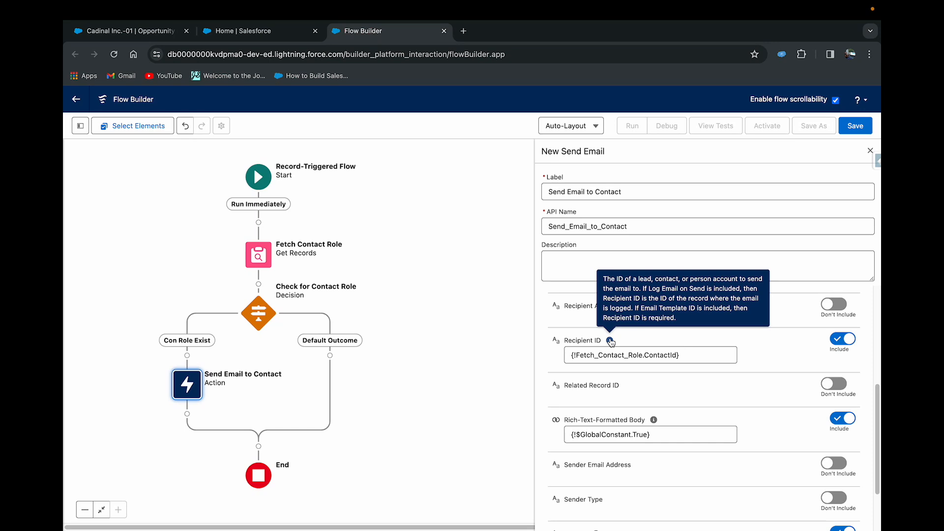
click(850, 128)
click(347, 269)
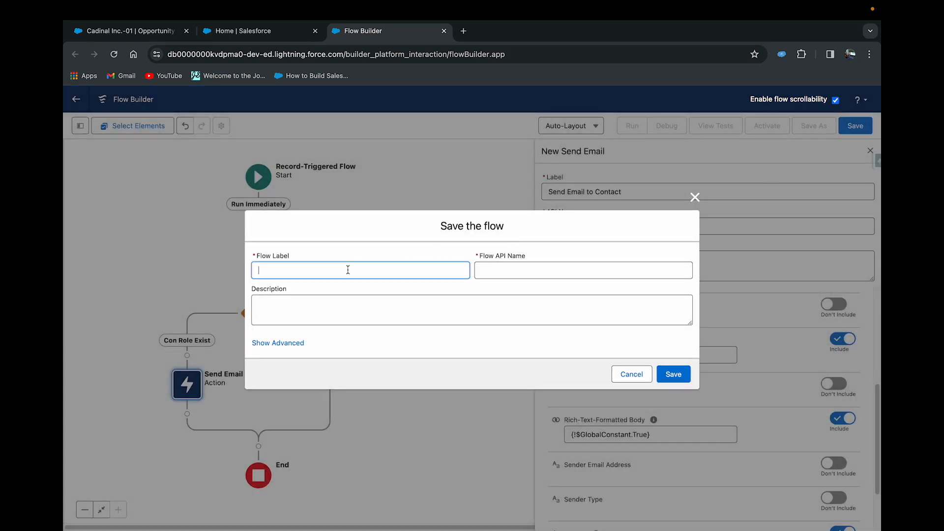
text(Send Email when opportunity is closed won)
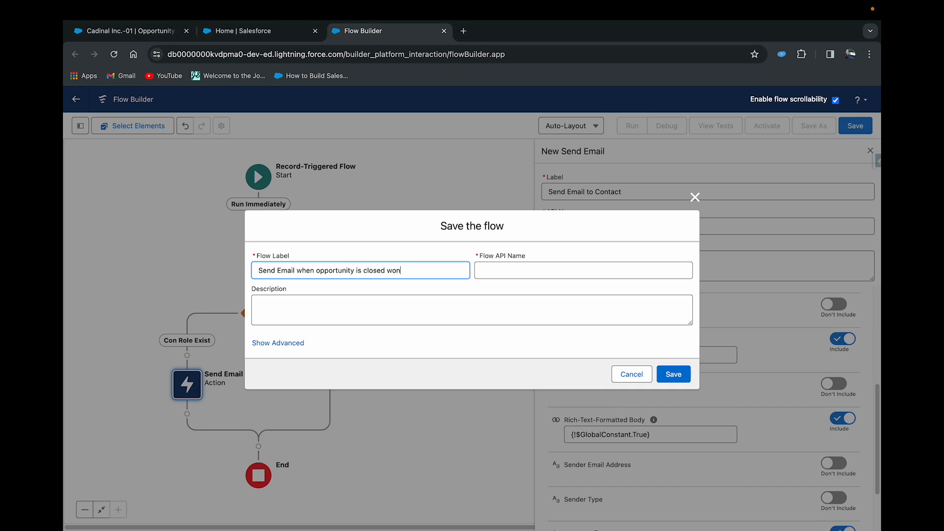
click(488, 268)
click(680, 373)
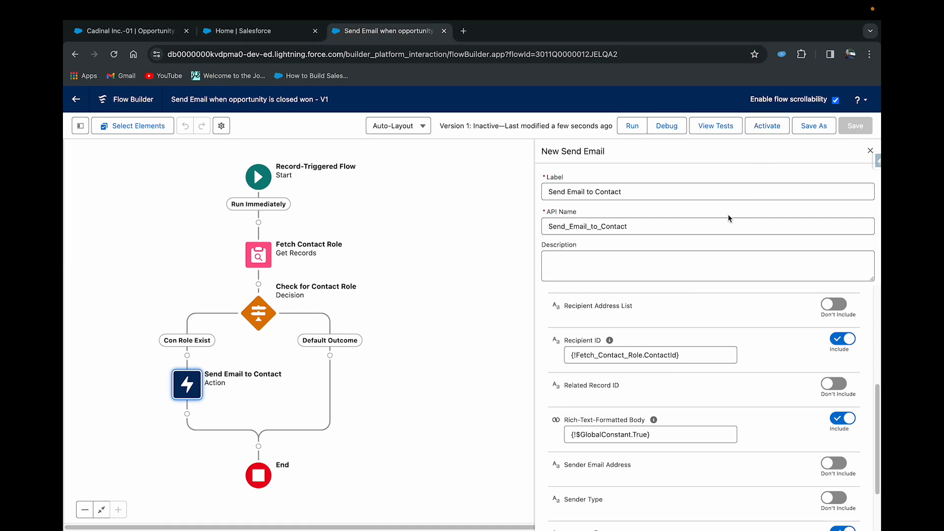
click(771, 130)
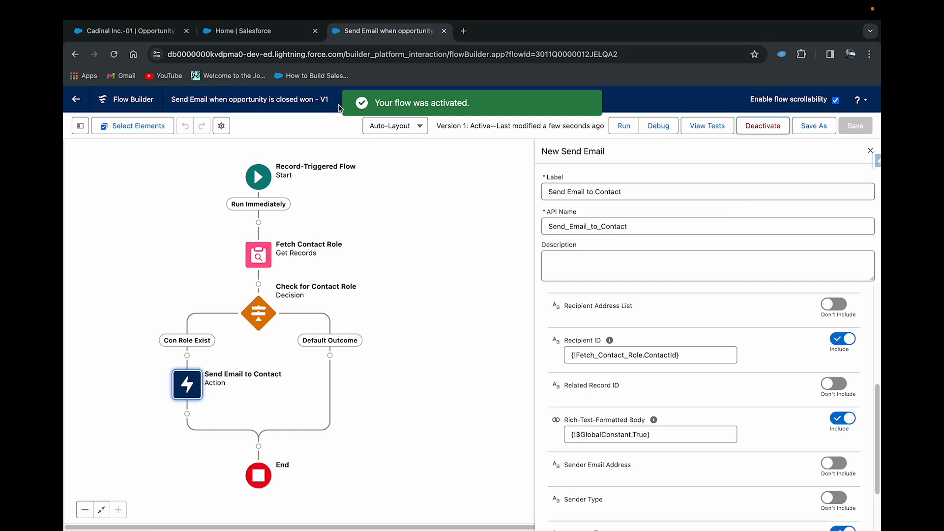
- Return to the Salesforce record page and open the American Banking Corp. lead from the All Open Leads list
click(138, 33)
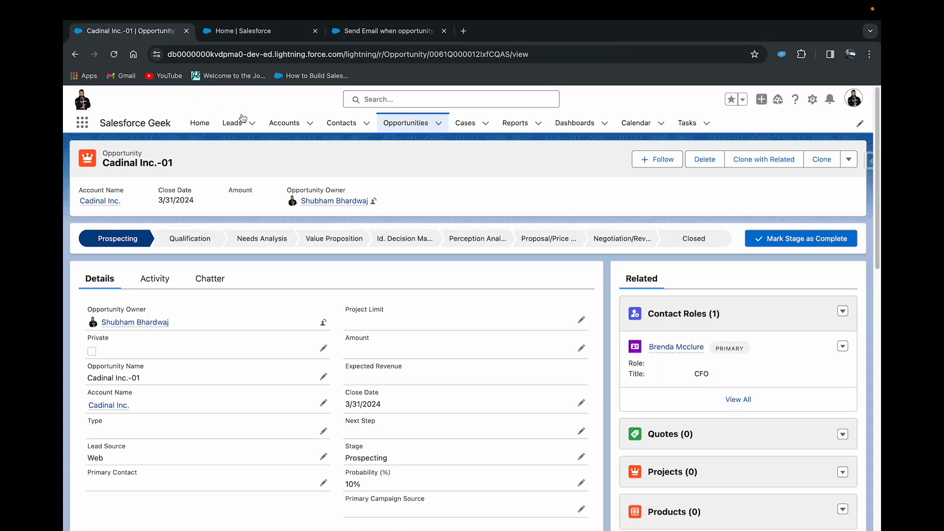
click(232, 123)
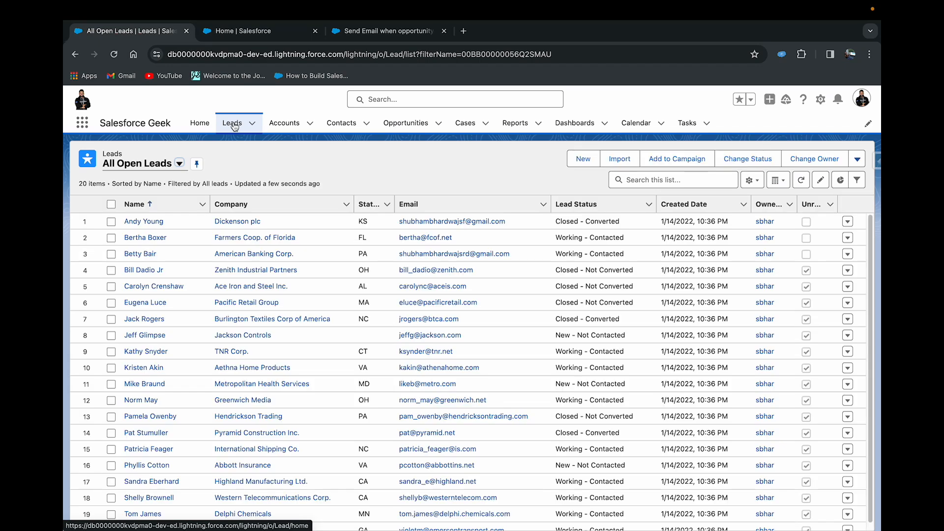
click(142, 255)
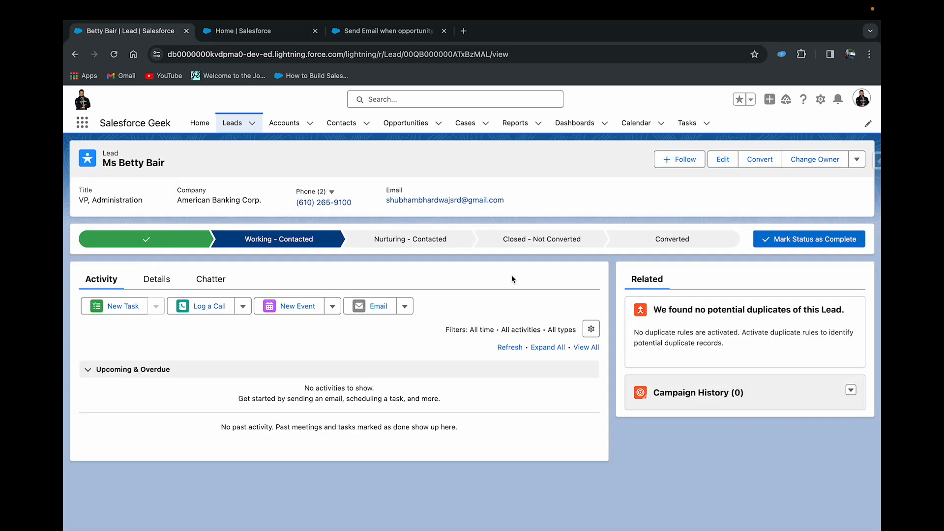
- Convert the lead with a new account, contact and opportunity, naming the opportunity "American Banking Corp.- 01"
click(672, 239)
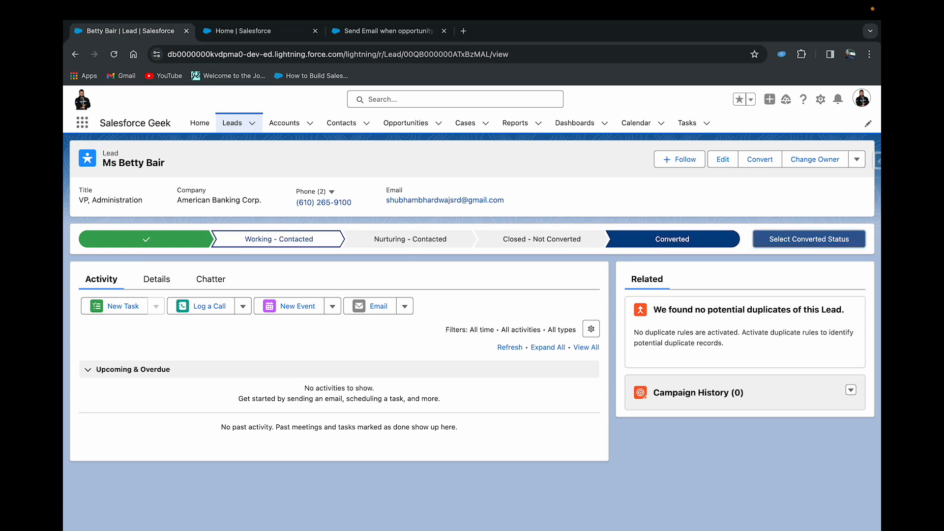
click(811, 241)
click(379, 325)
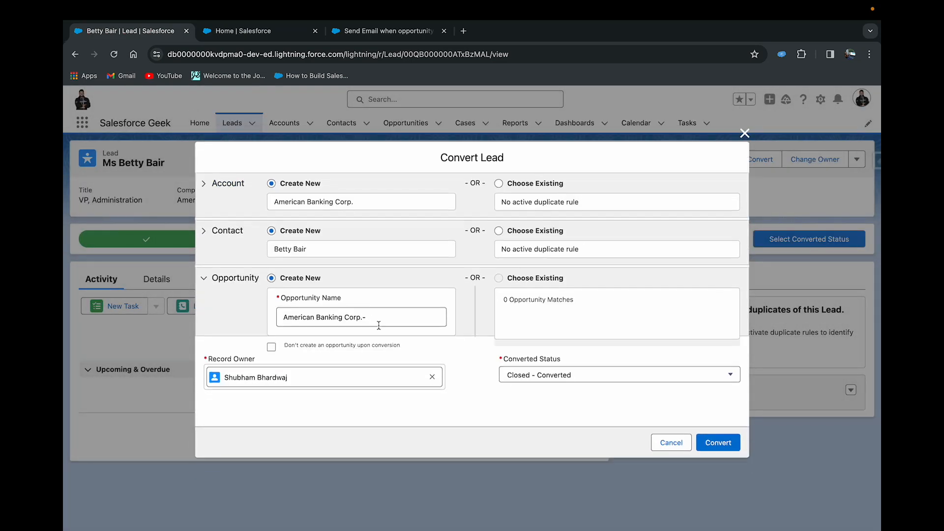
click(375, 314)
text(01)
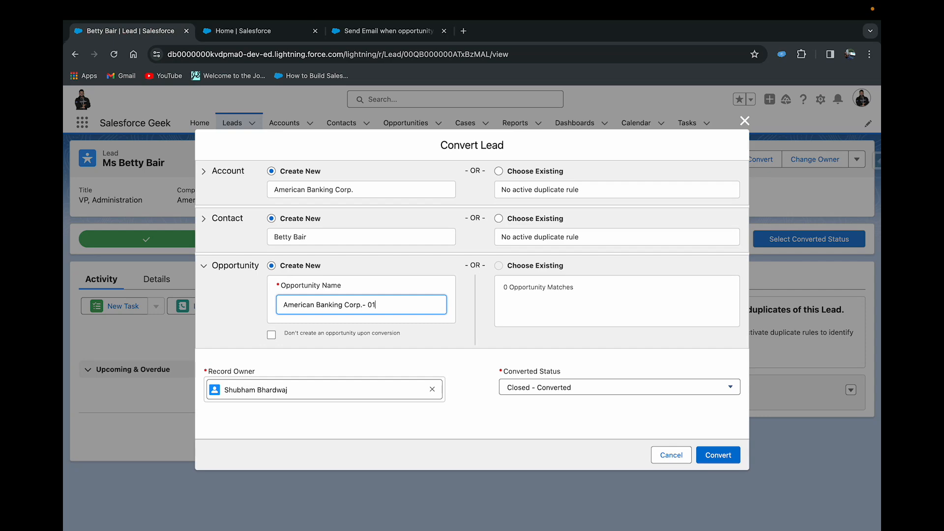
click(721, 455)
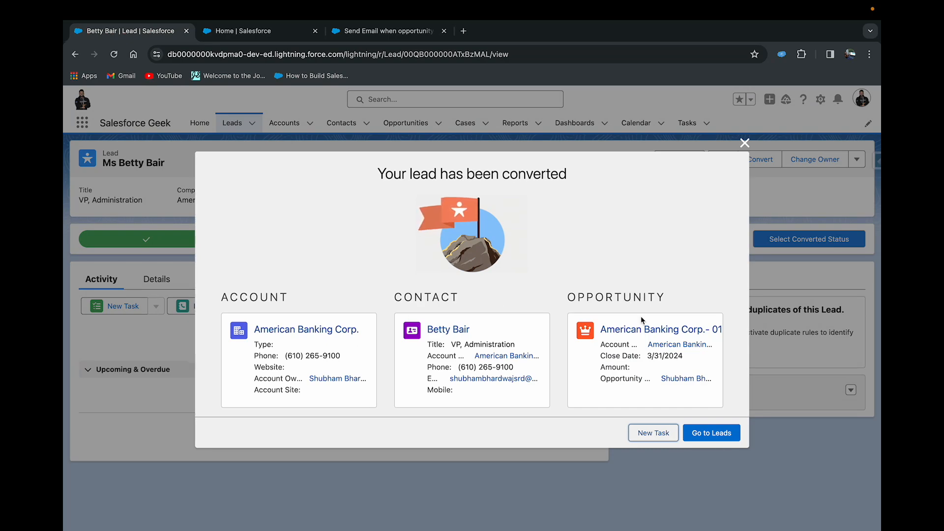
- Open the newly created American Banking Corp.- 01 opportunity and save its Amount as 34000
click(636, 331)
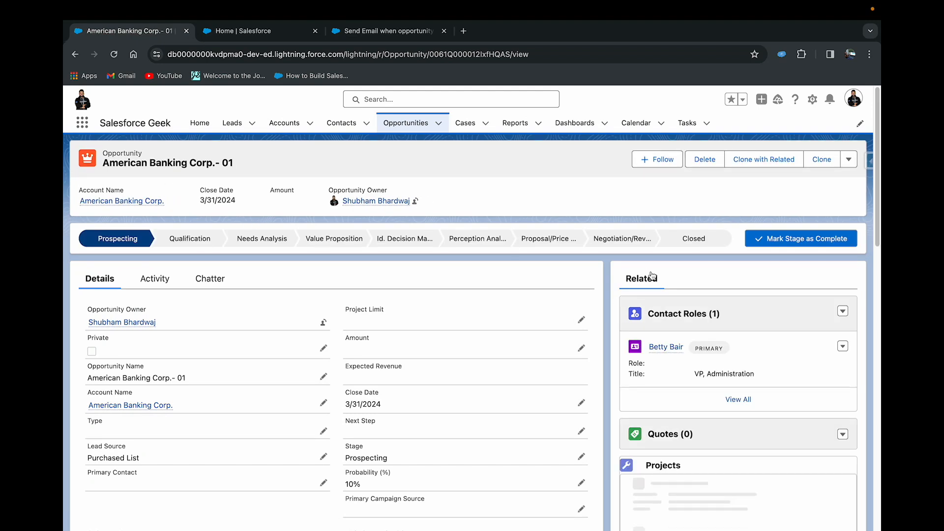
mouse_move(671, 354)
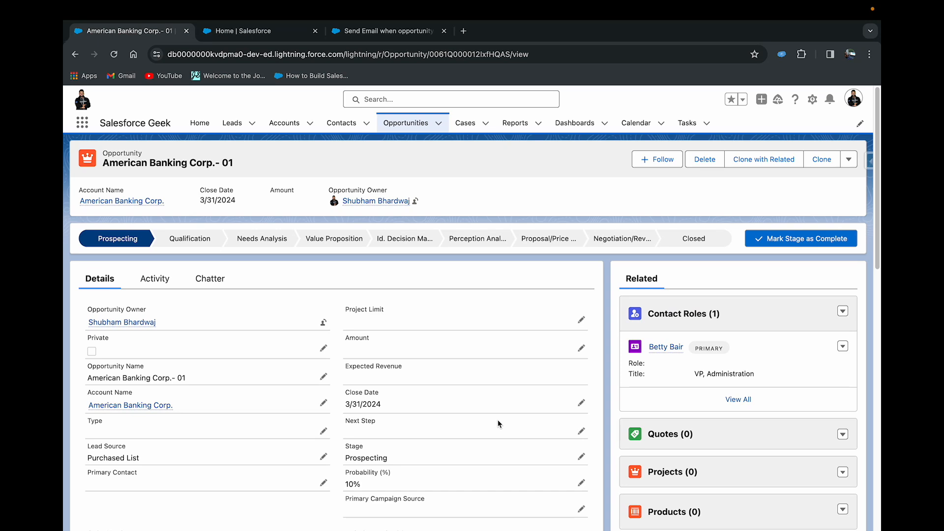
click(581, 348)
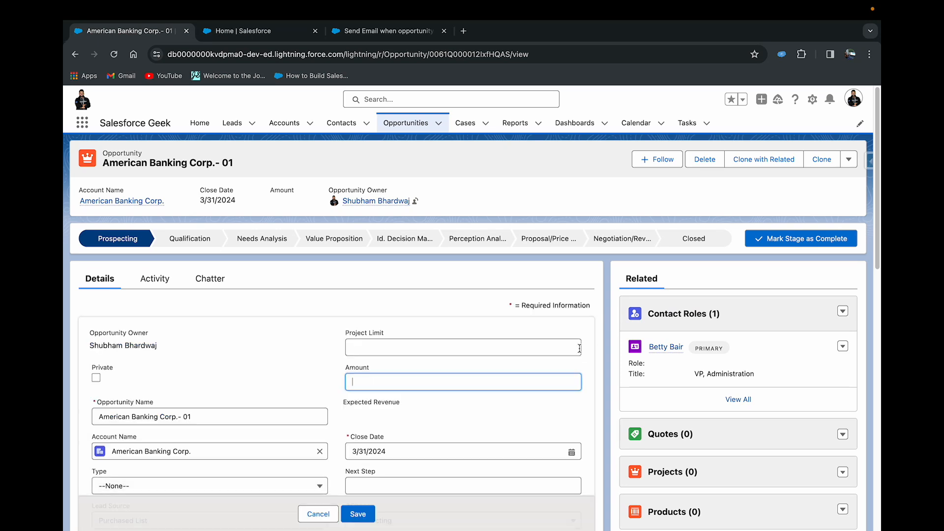
text(34000)
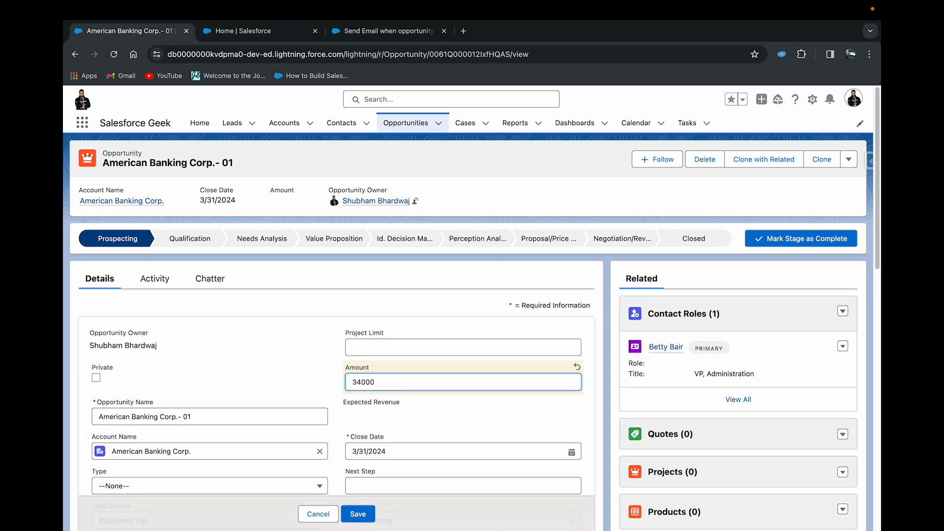
click(309, 361)
scroll(309, 362, down, 2)
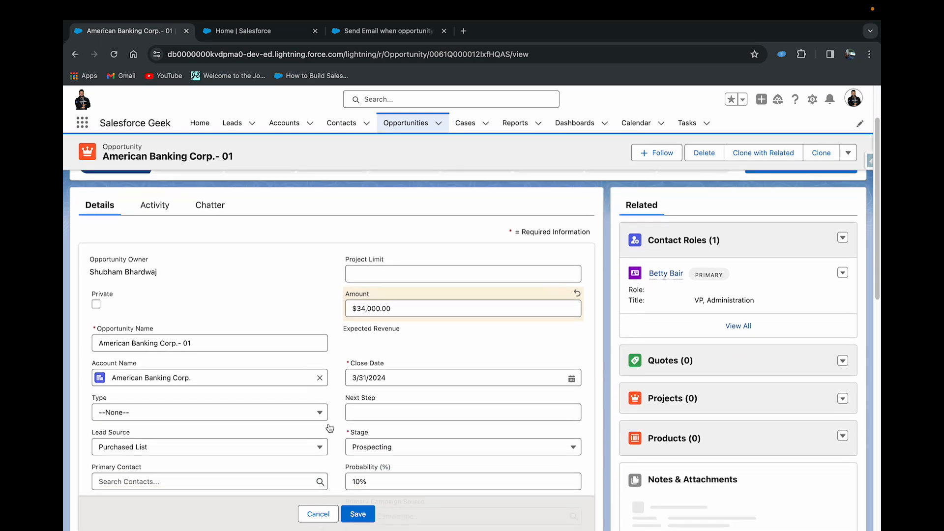
click(358, 512)
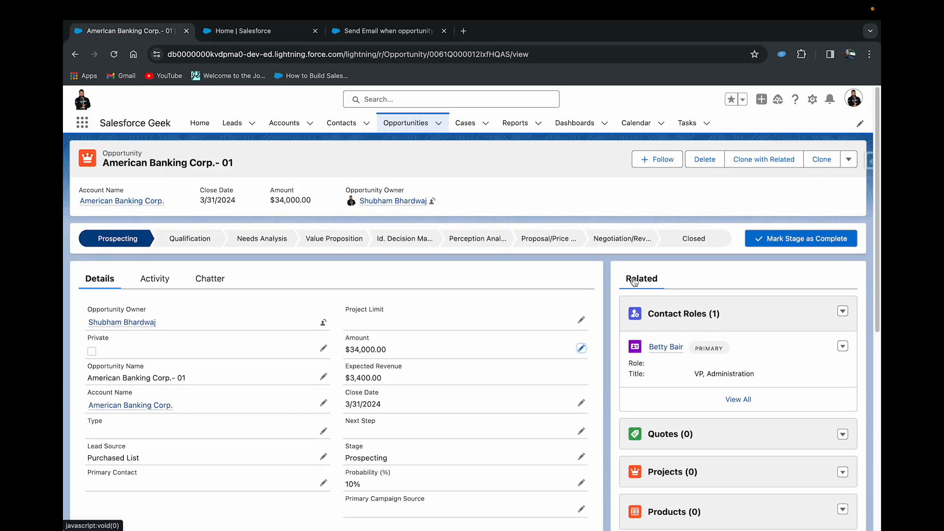
- Try to close the opportunity with the stage Closed Won
click(693, 239)
click(776, 249)
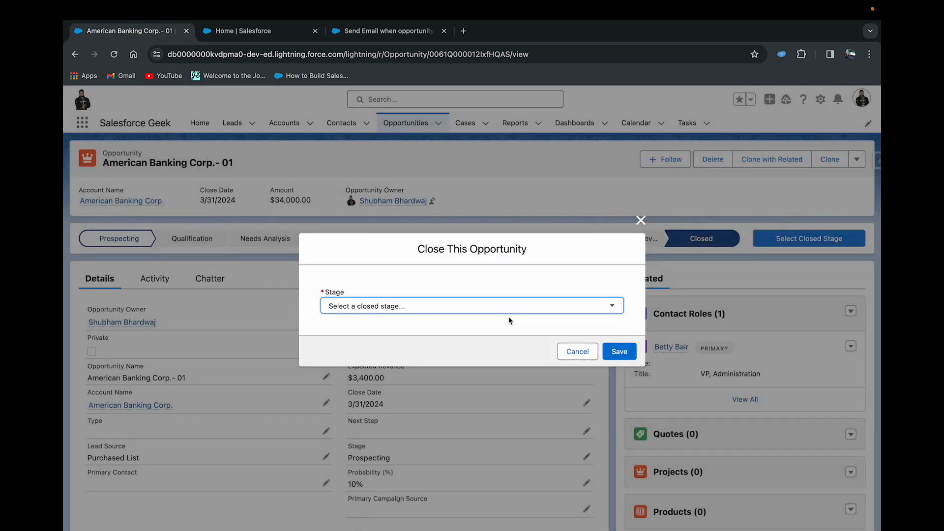
click(498, 309)
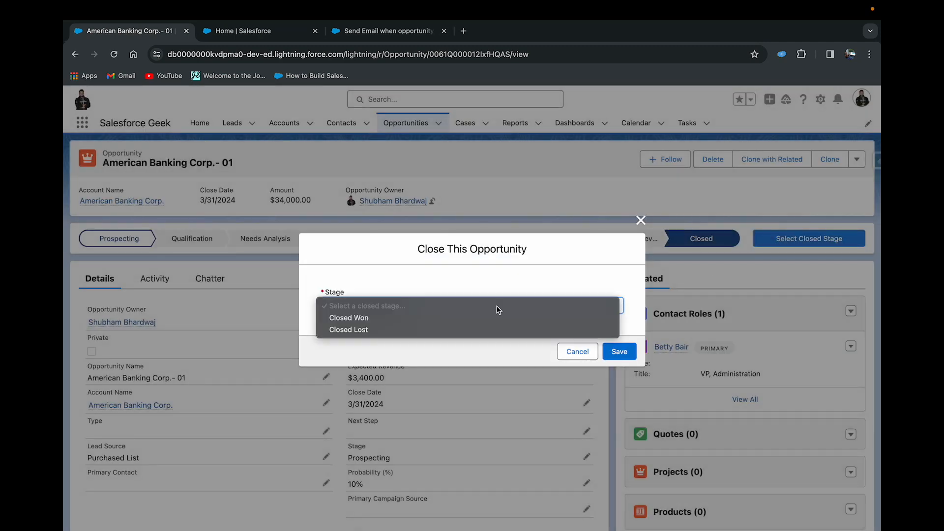
click(464, 317)
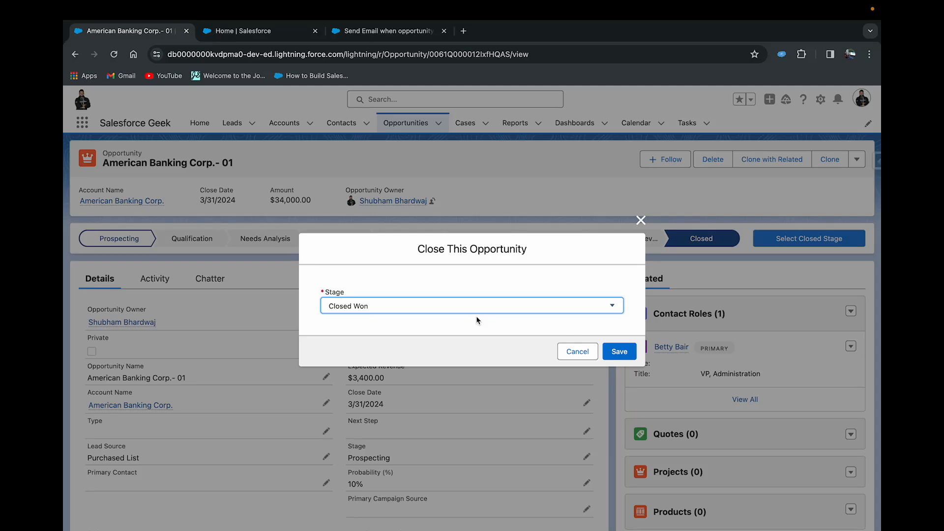
click(618, 351)
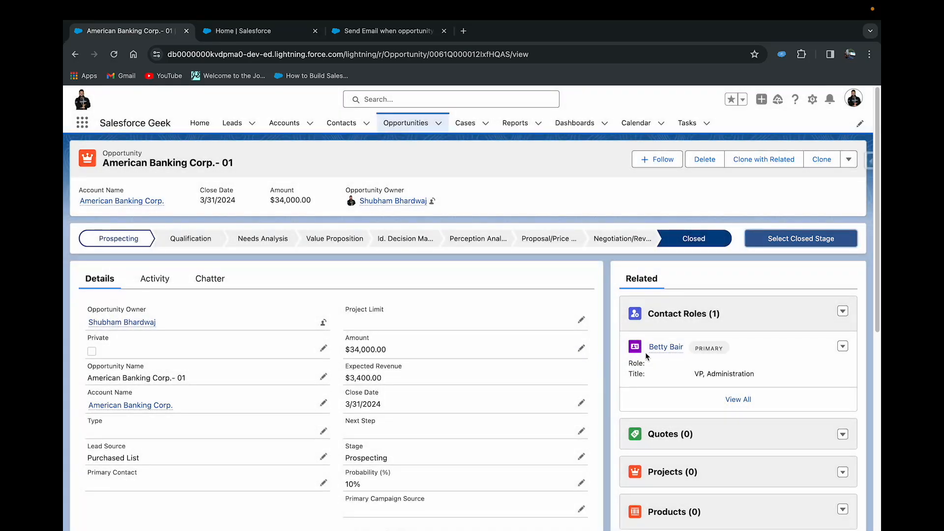
- Check the activity history of the opportunity's primary contact and return to the American Banking Corp.- 01 opportunity
click(657, 350)
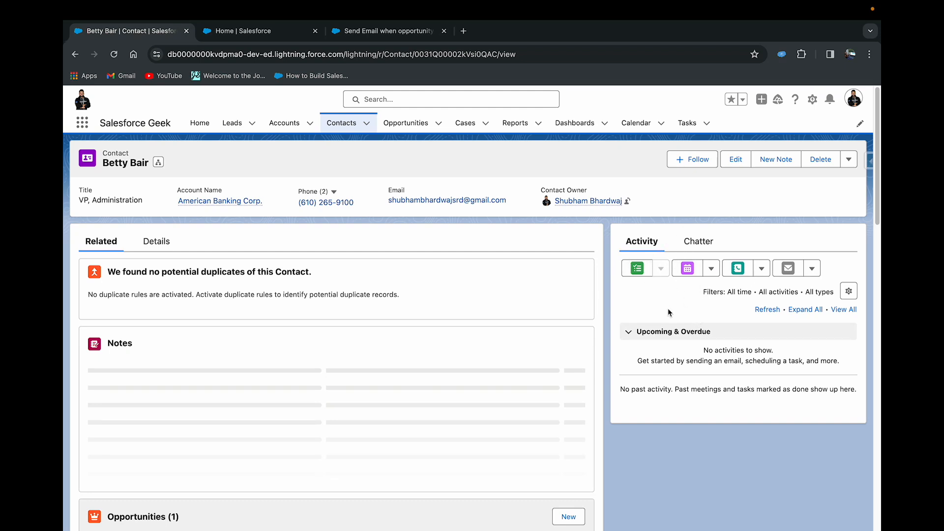
scroll(188, 315, down, 5)
click(127, 437)
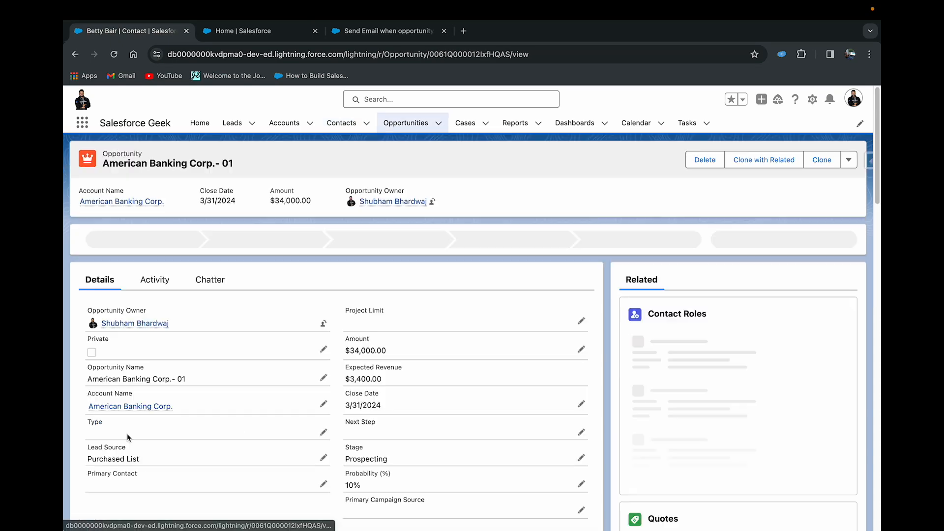
- Select Closed Won as the closed stage of the American Banking Corp.- 01 opportunity and save it
click(694, 238)
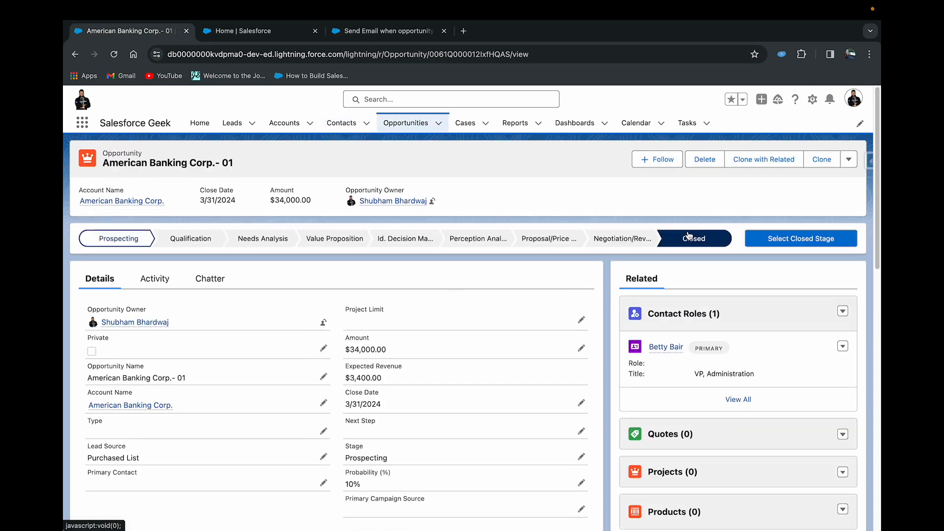
click(803, 240)
click(535, 302)
click(455, 318)
click(617, 350)
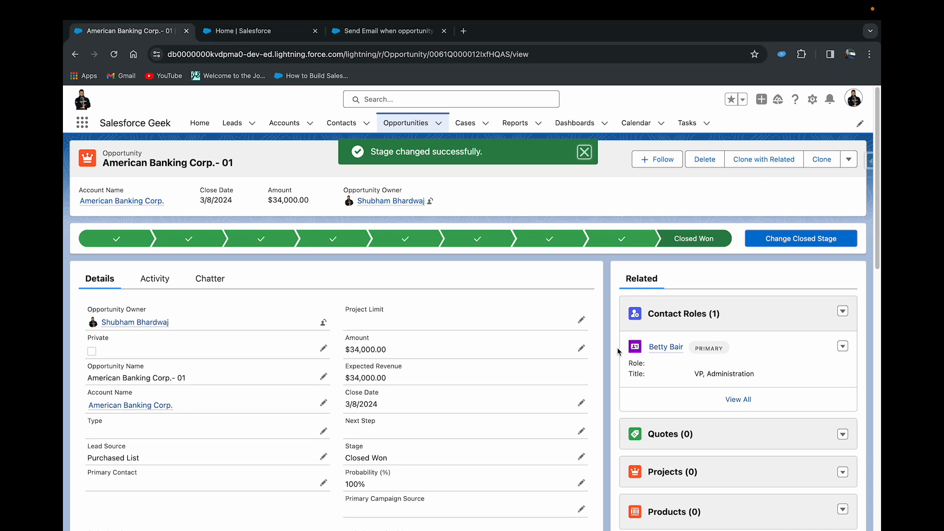
- Switch to Gmail in a new browser tab, open the "Hurray" email and check its opportunity name and amount
click(463, 30)
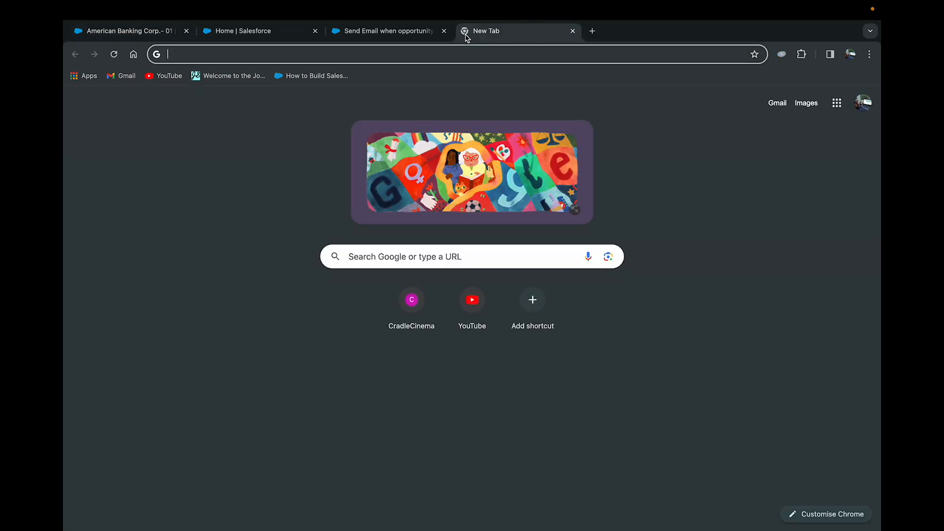
text(gmai)
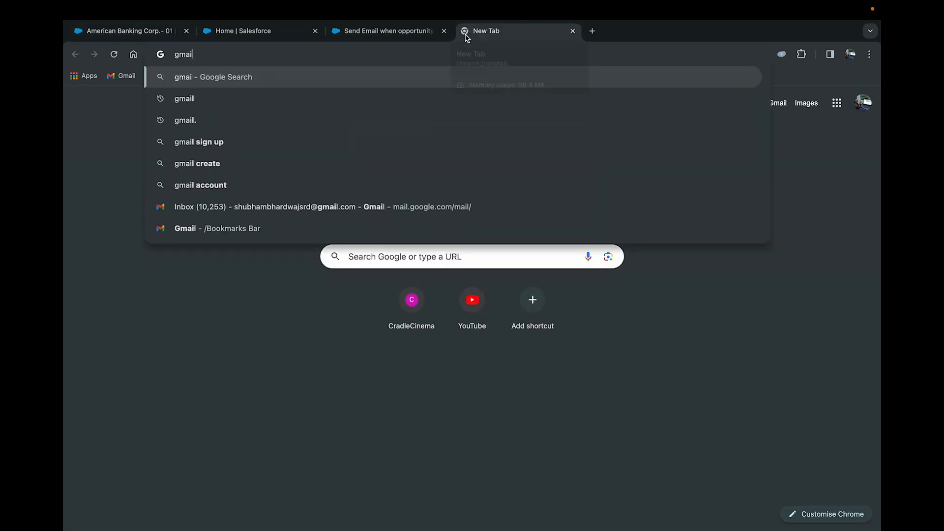
click(259, 207)
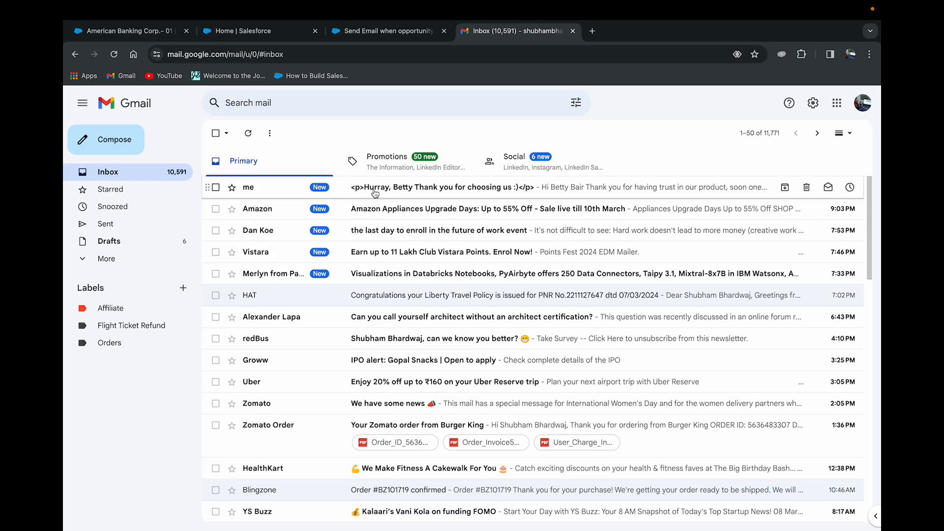
click(477, 191)
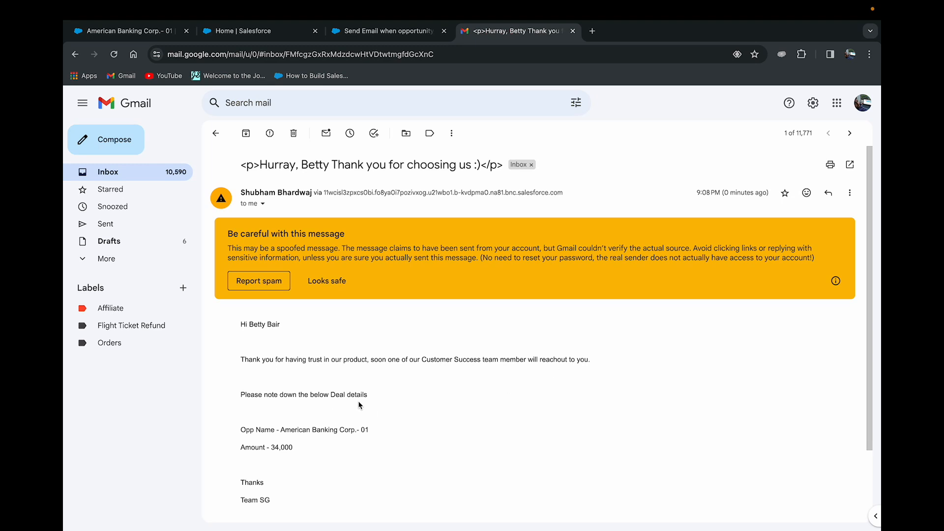
drag(281, 429, 404, 432)
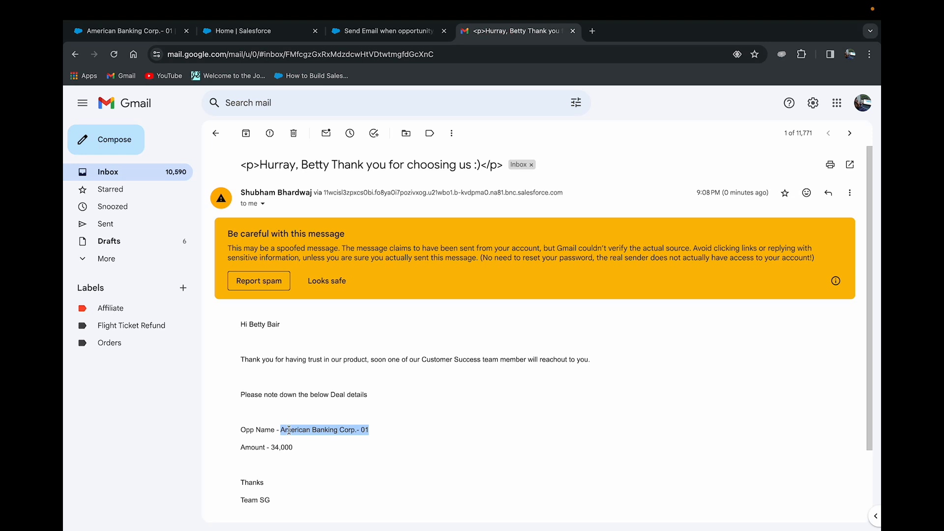
drag(271, 447, 315, 453)
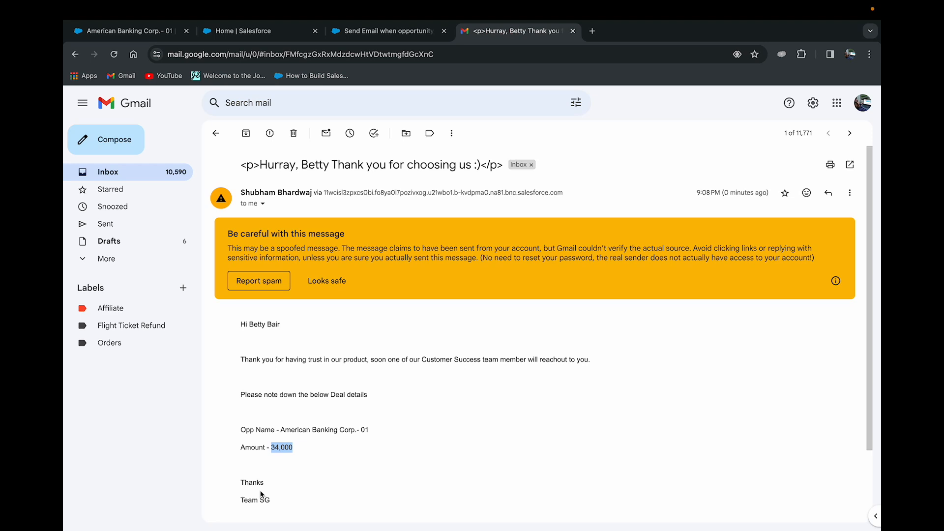
- Return to the Salesforce opportunity, open its contact role's record and read the email logged in the contact's activity history
click(355, 33)
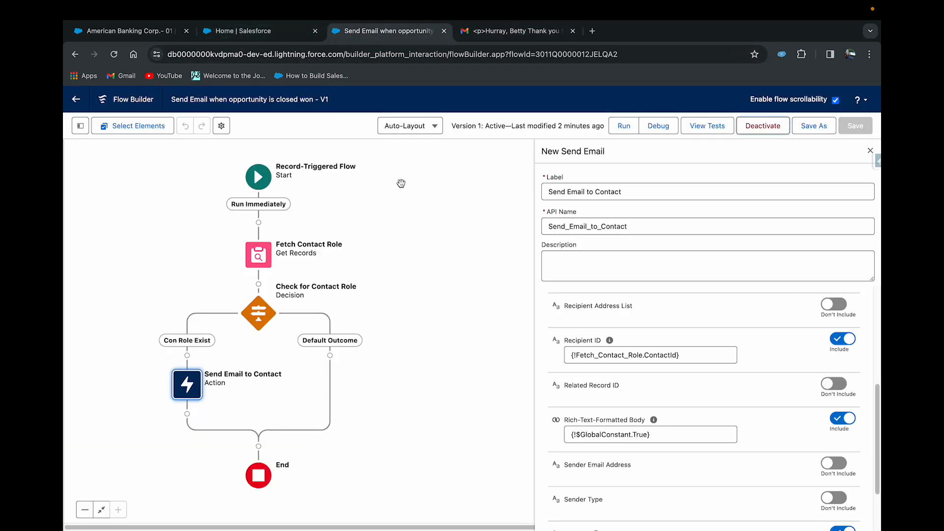
click(250, 33)
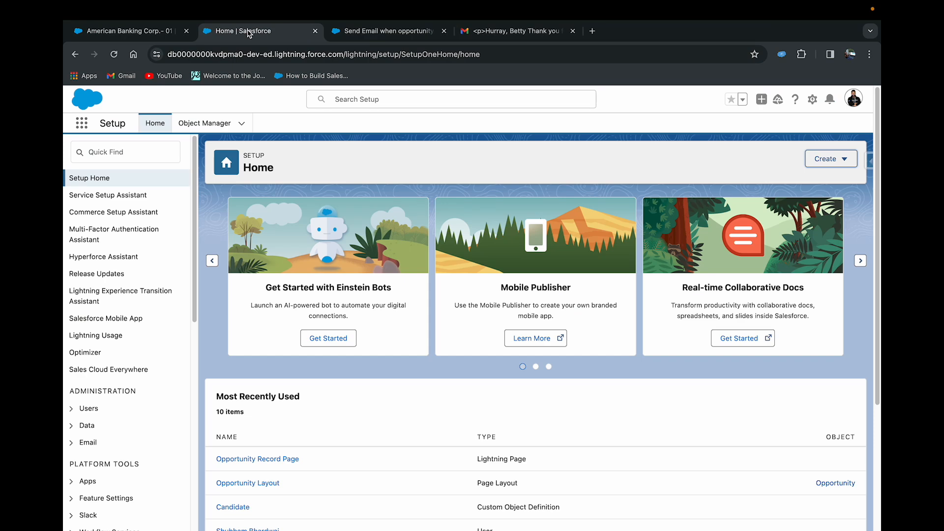
click(123, 30)
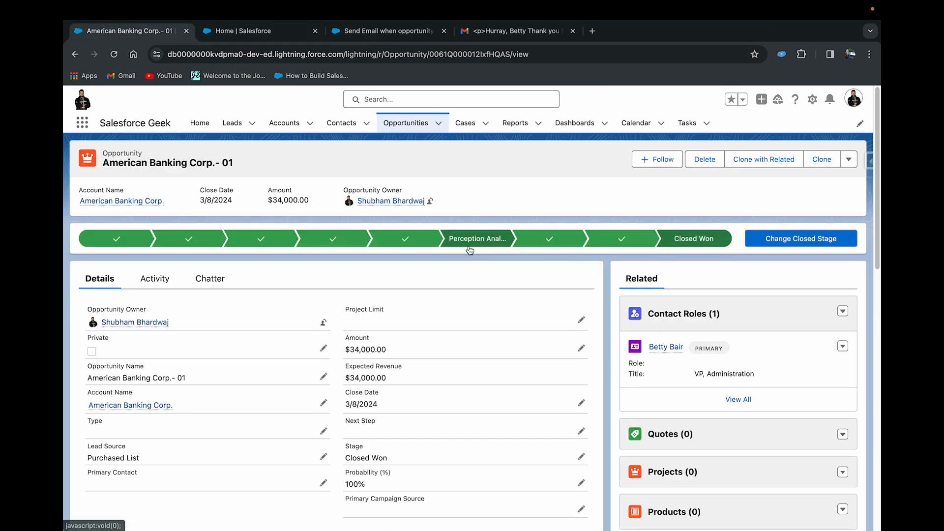
click(667, 347)
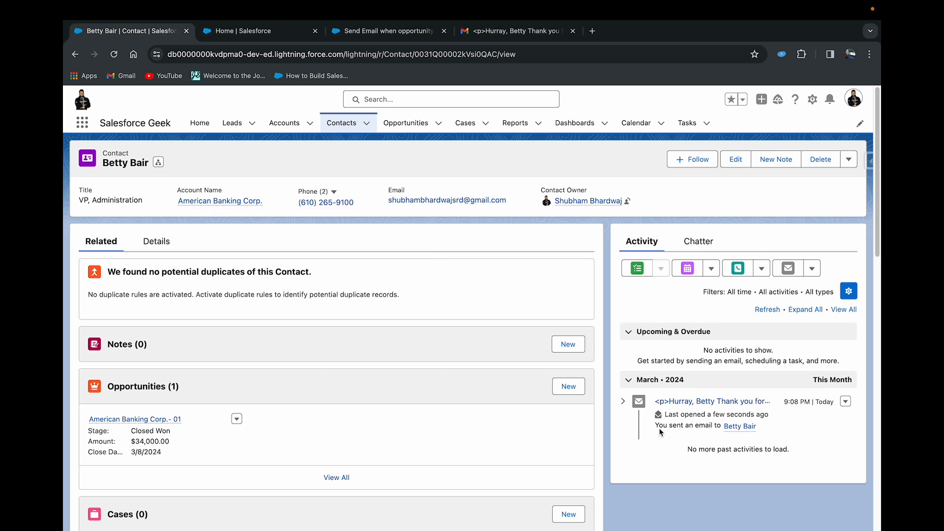
click(680, 402)
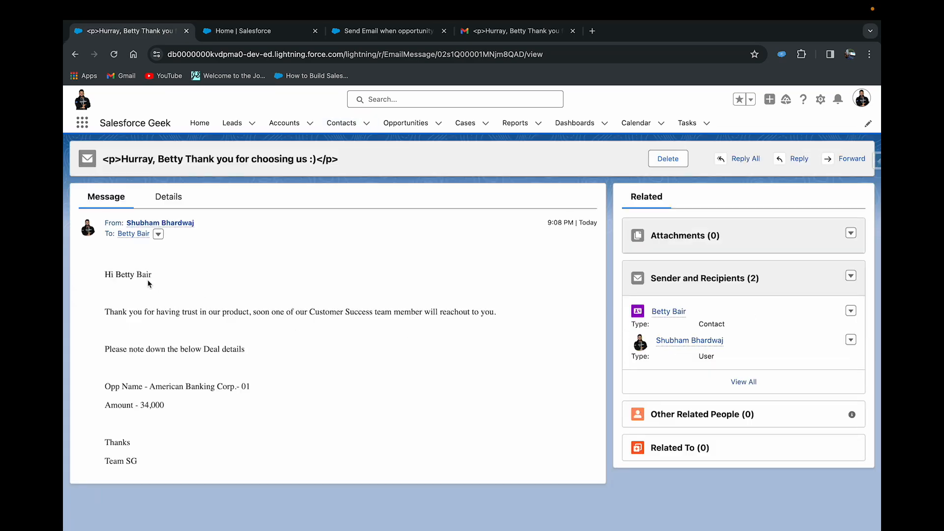
drag(157, 470, 102, 278)
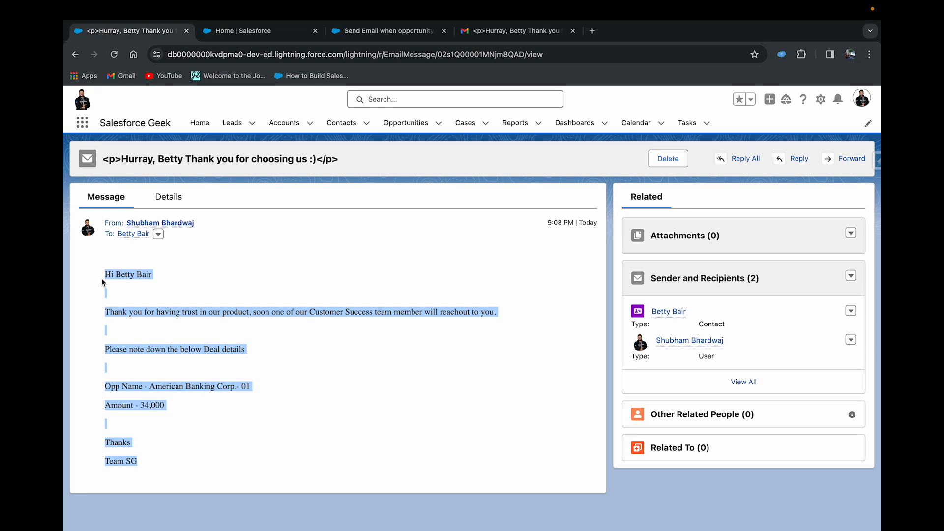
click(198, 285)
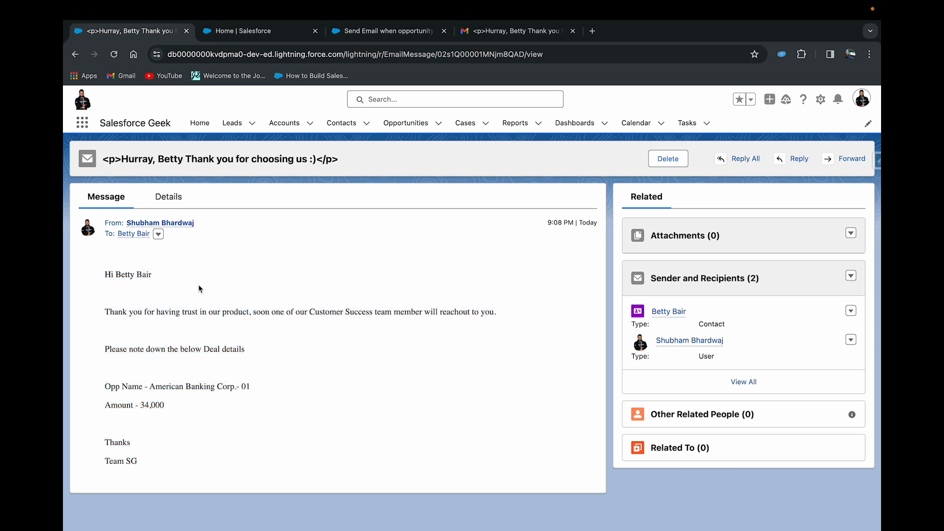
- Return to the flow and clear and exclude the Recipient ID in the Send Email to Contact action
click(354, 30)
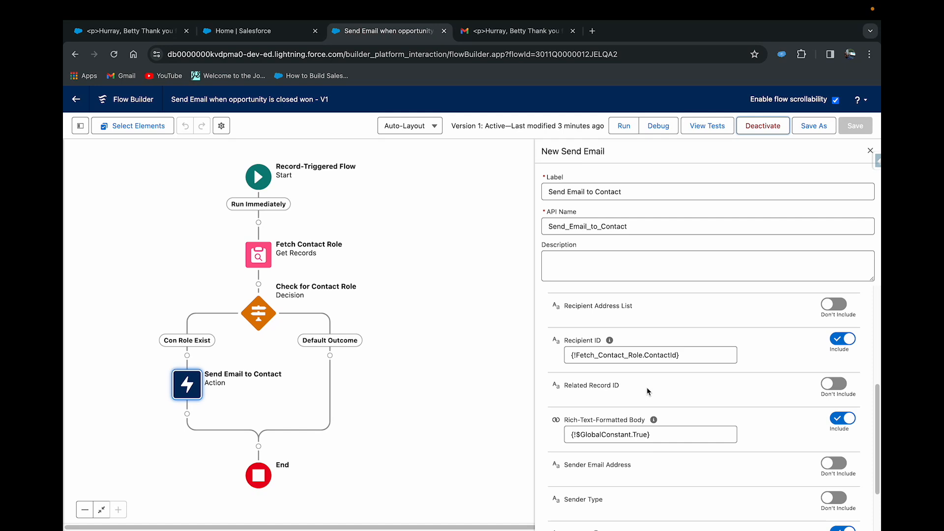
drag(690, 354, 570, 354)
key(BackSpace)
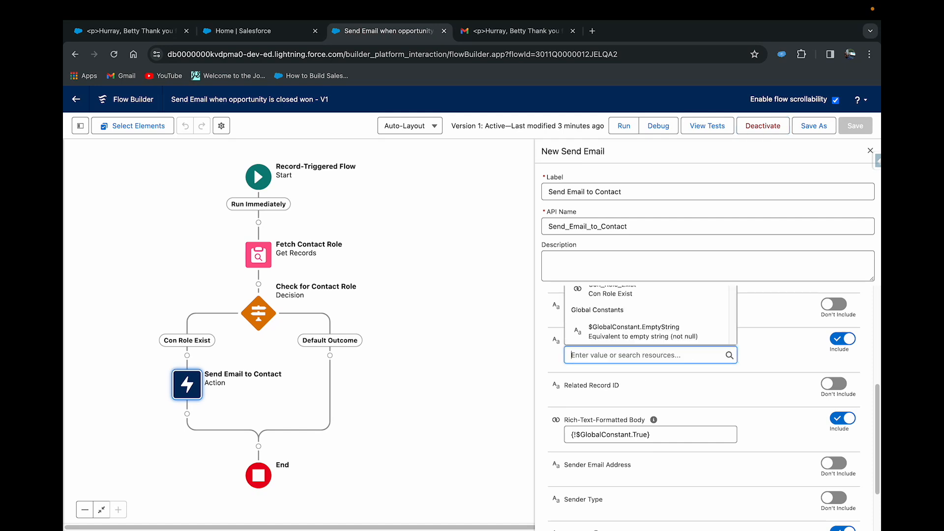
click(768, 343)
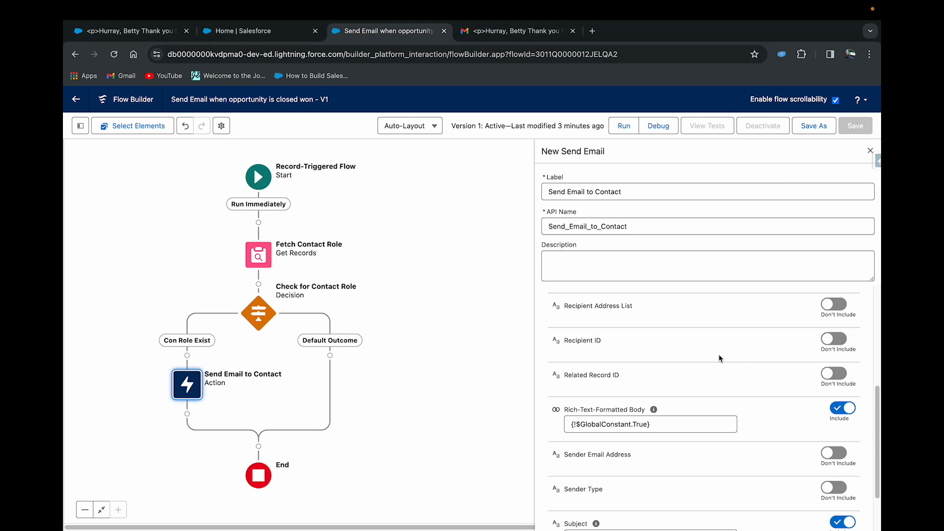
- Include the Related Record ID in the Send Email to Contact action and set it to {!$Record.AccountId}
click(829, 377)
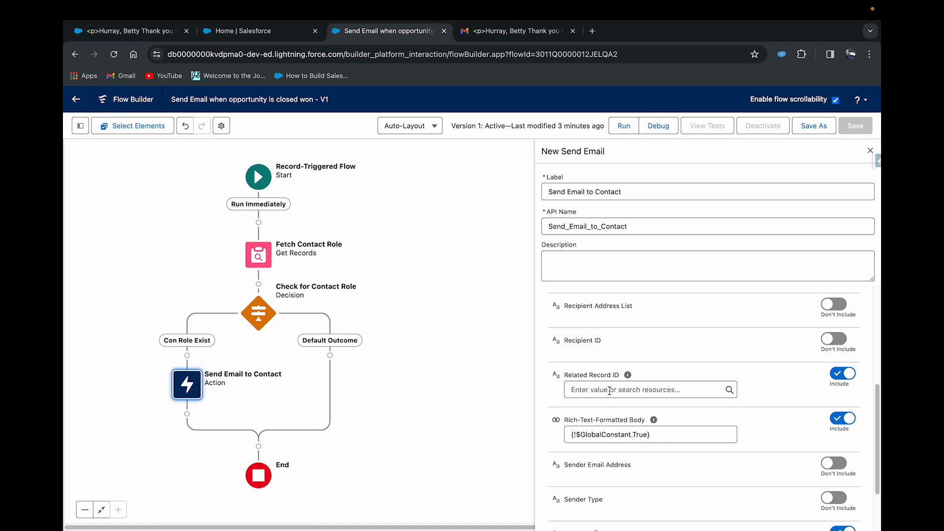
click(610, 390)
text(record)
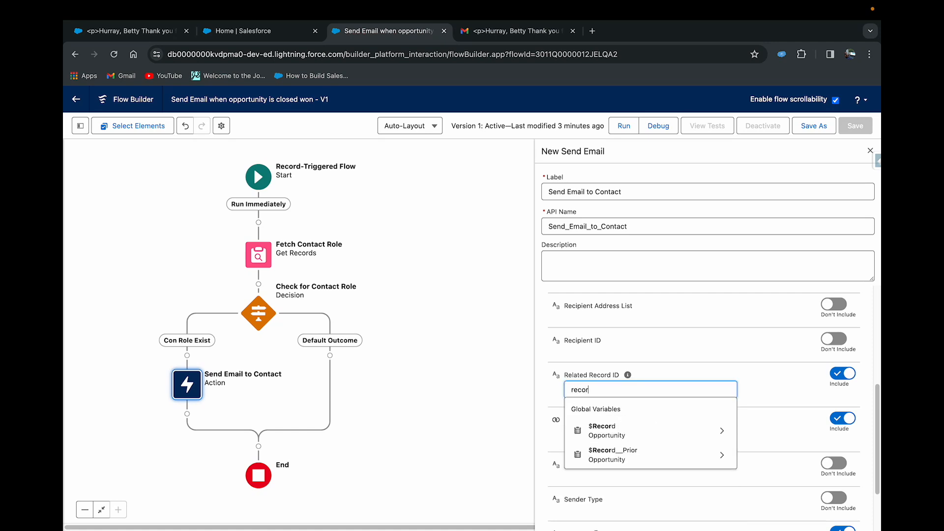
click(620, 431)
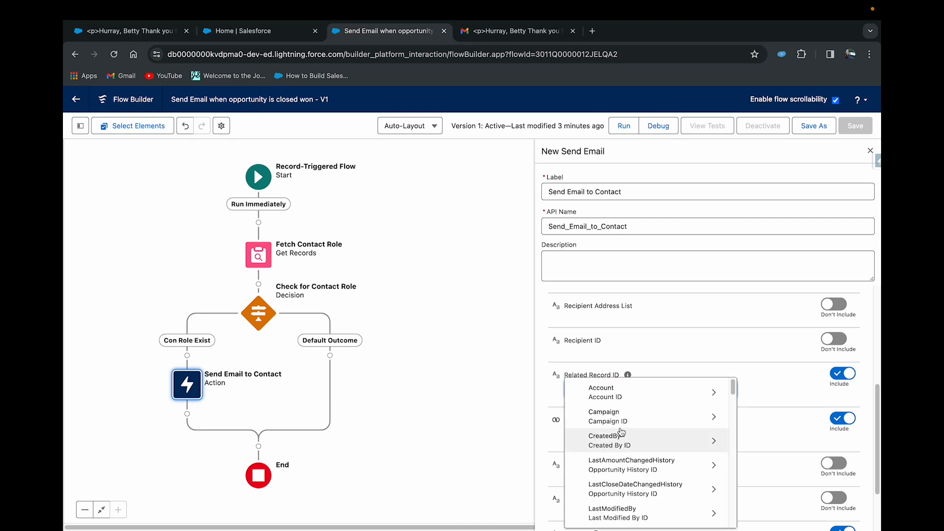
scroll(621, 431, down, 5)
text(acc)
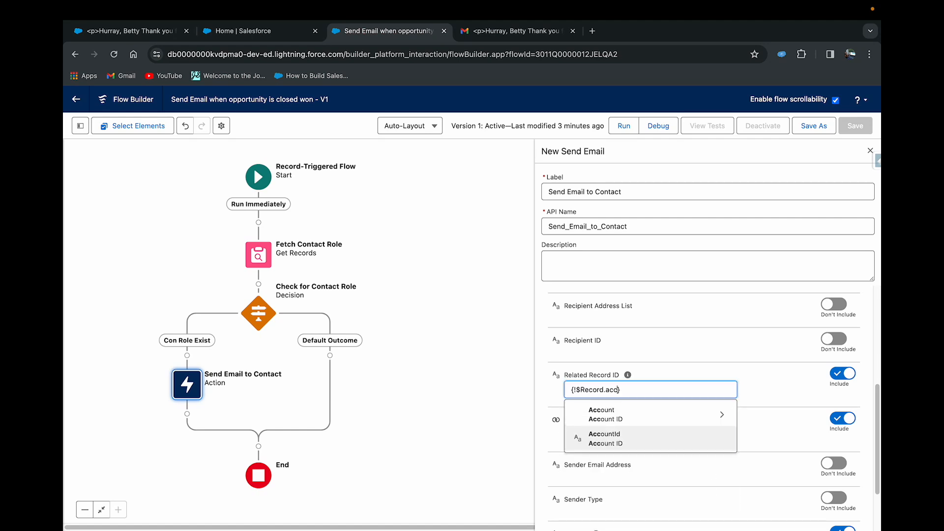
click(618, 442)
drag(668, 391, 567, 389)
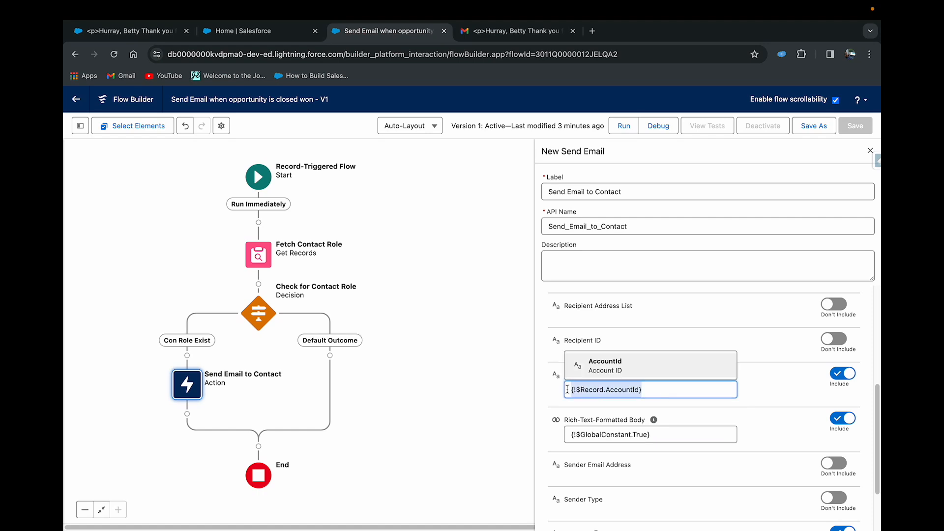
- Include the Recipient Address List in the Send Email to Contact action and set it to {!Fetch_Contact_Role.Contact.Email}
click(782, 391)
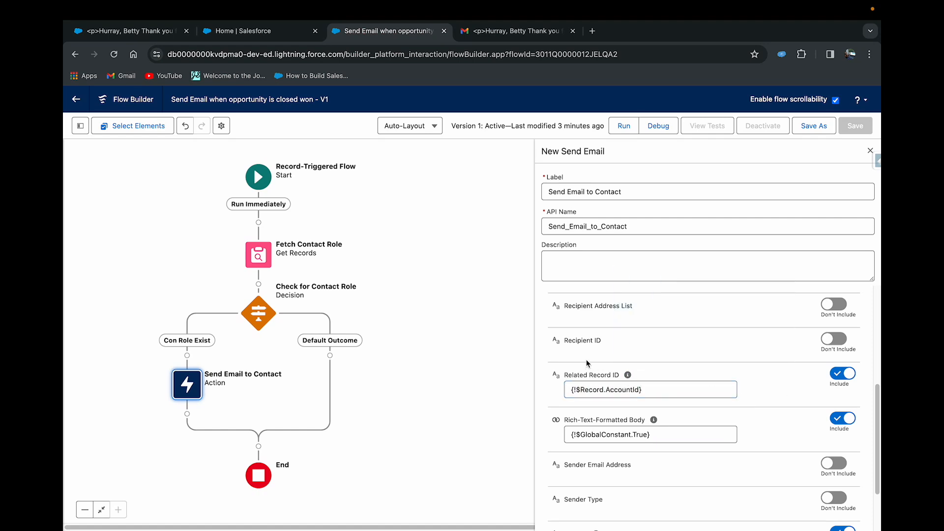
scroll(586, 347, up, 2)
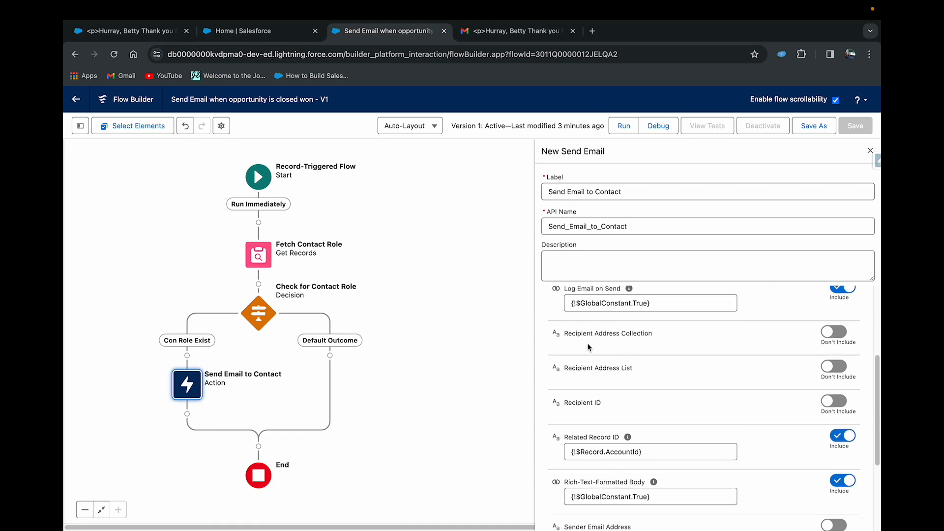
click(827, 369)
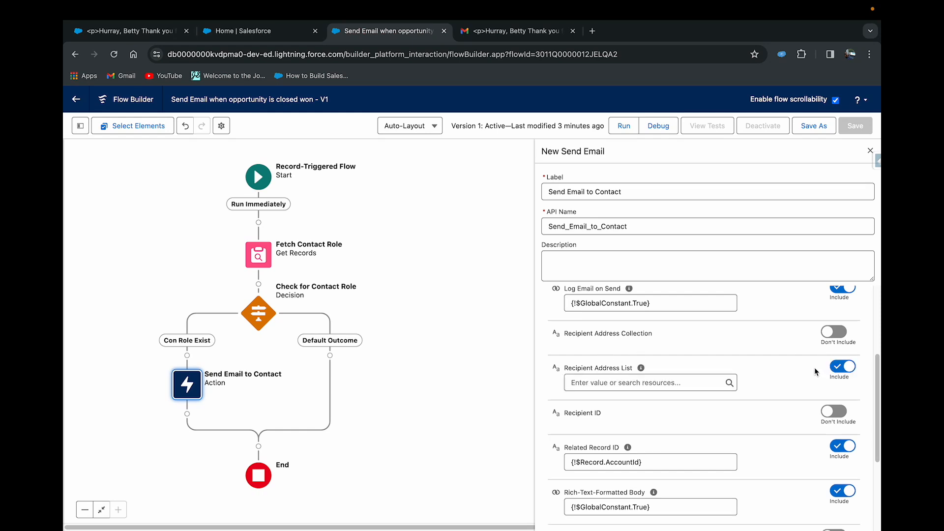
click(615, 386)
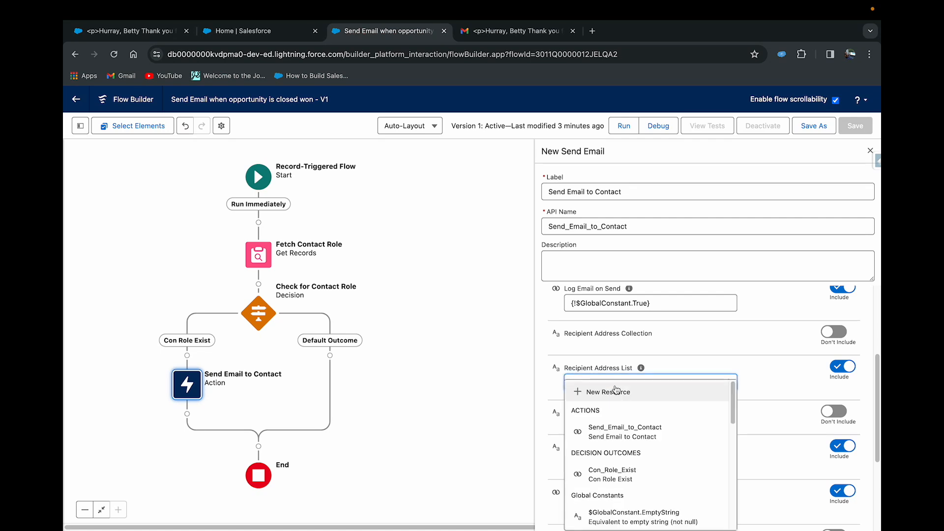
text(fetch)
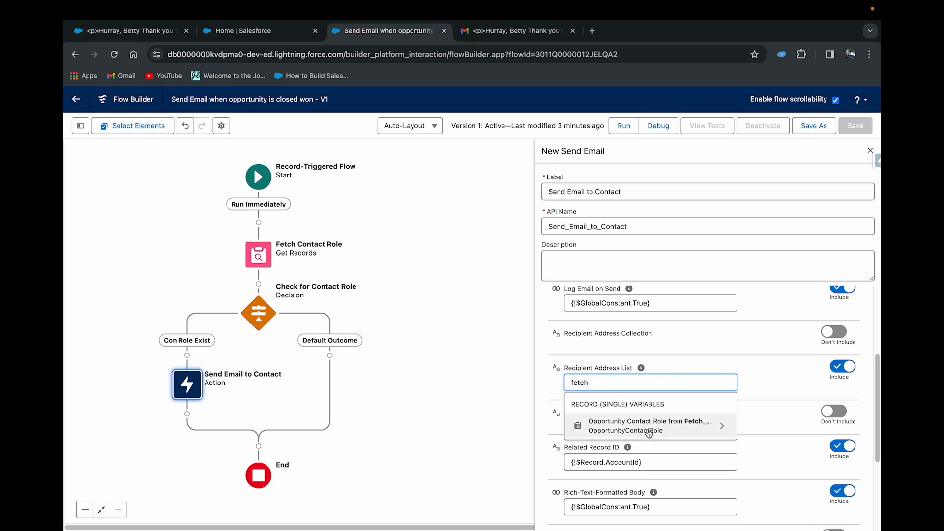
click(648, 433)
click(629, 393)
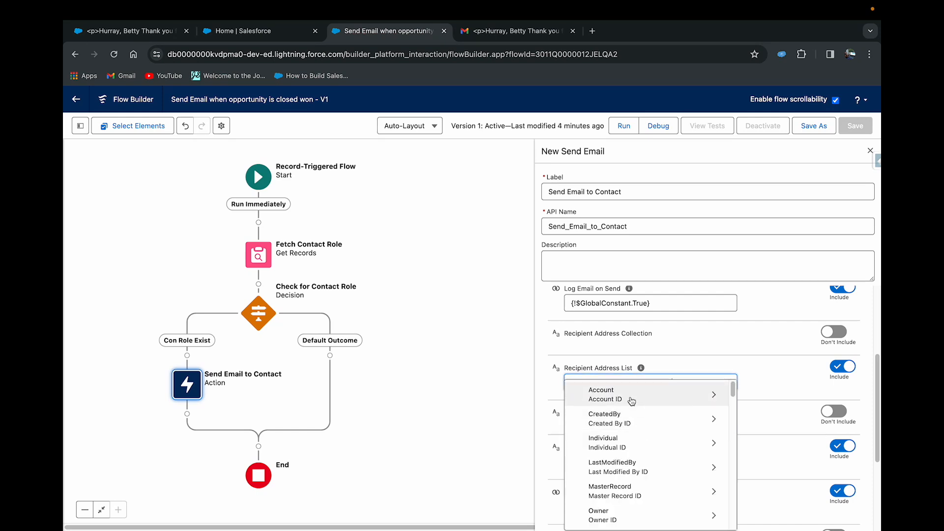
text(email)
click(600, 402)
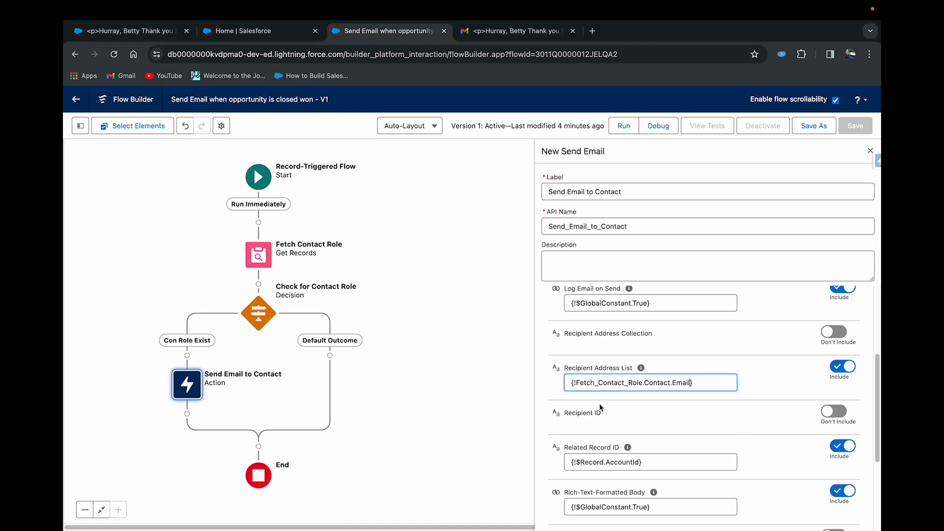
click(762, 392)
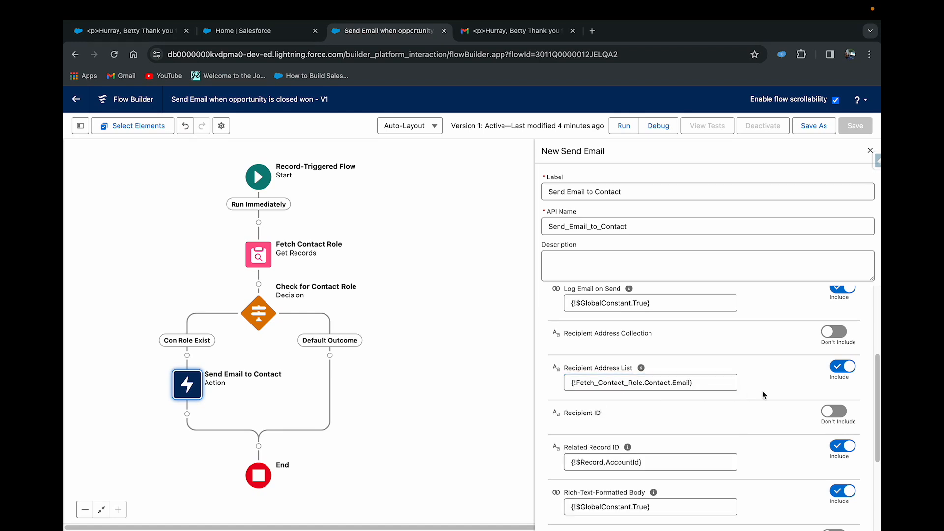
scroll(761, 395, down, 3)
scroll(762, 395, up, 1)
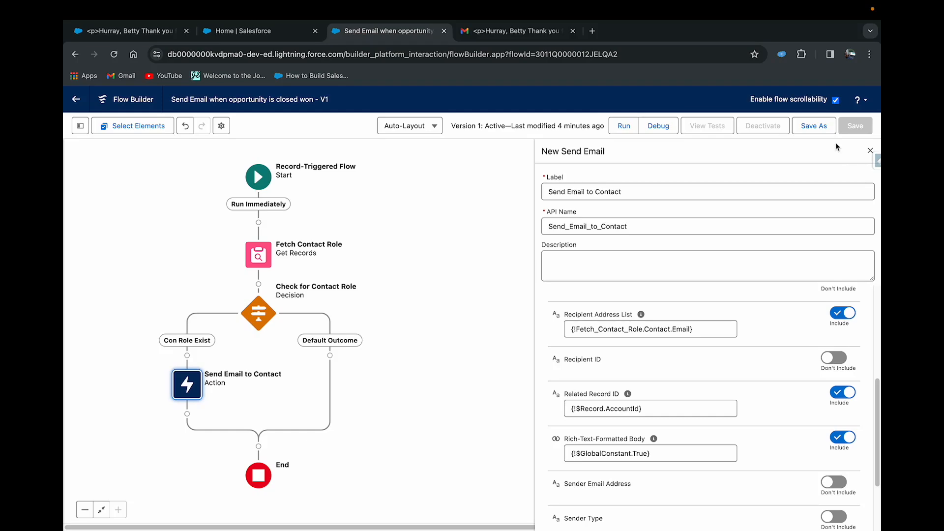
- Save the flow with the changed recipient and related-record settings as a new version and activate it
click(813, 125)
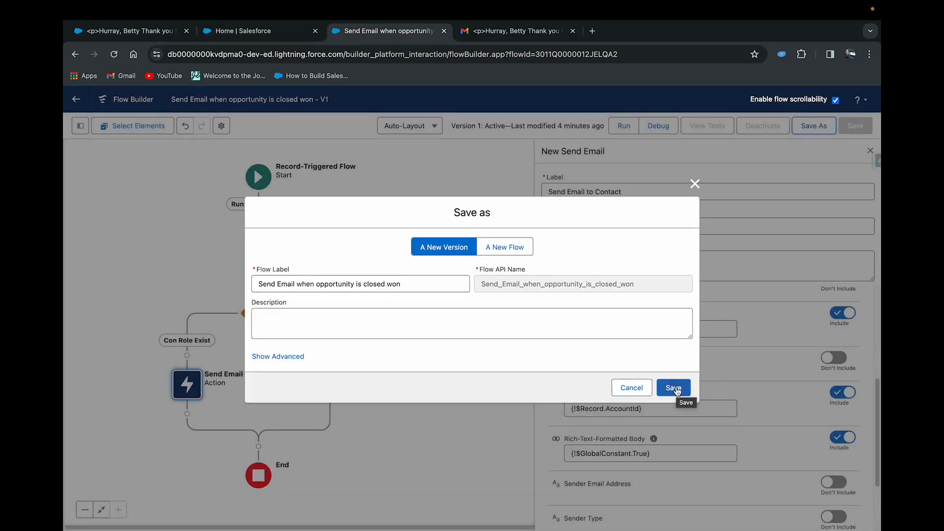
click(675, 389)
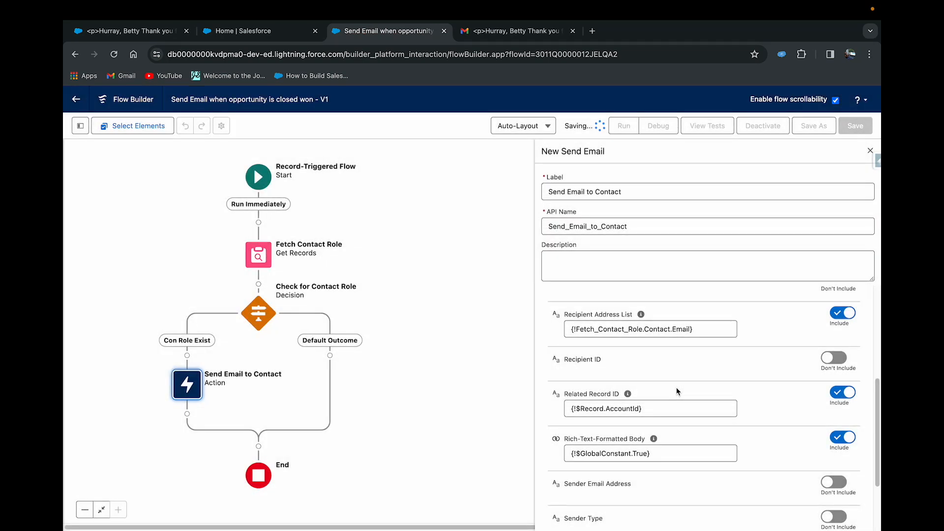
click(768, 126)
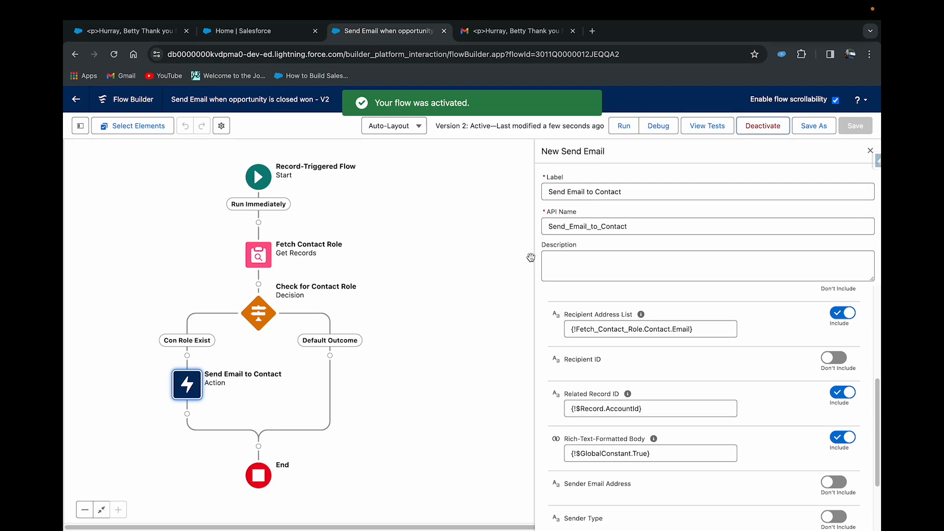
- Switch to the logged email in Salesforce and examine the <p> tag in its subject
click(236, 31)
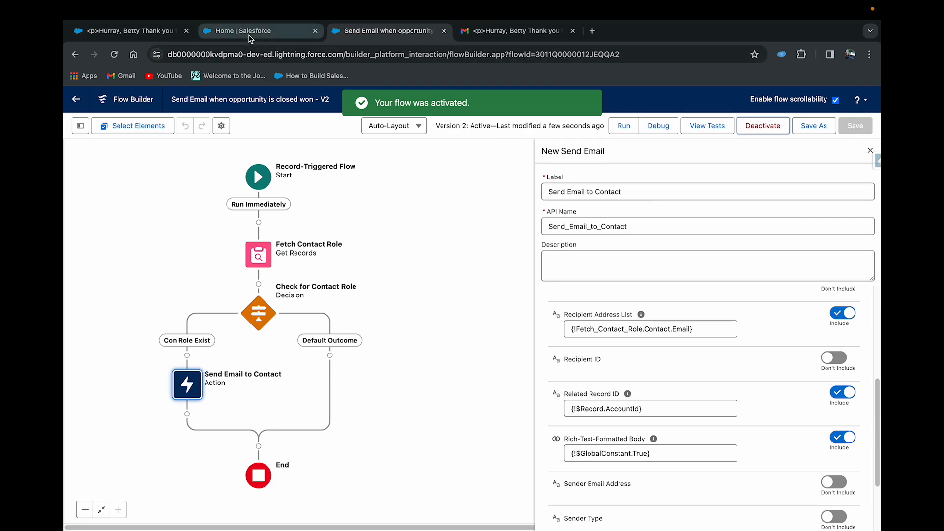
click(159, 32)
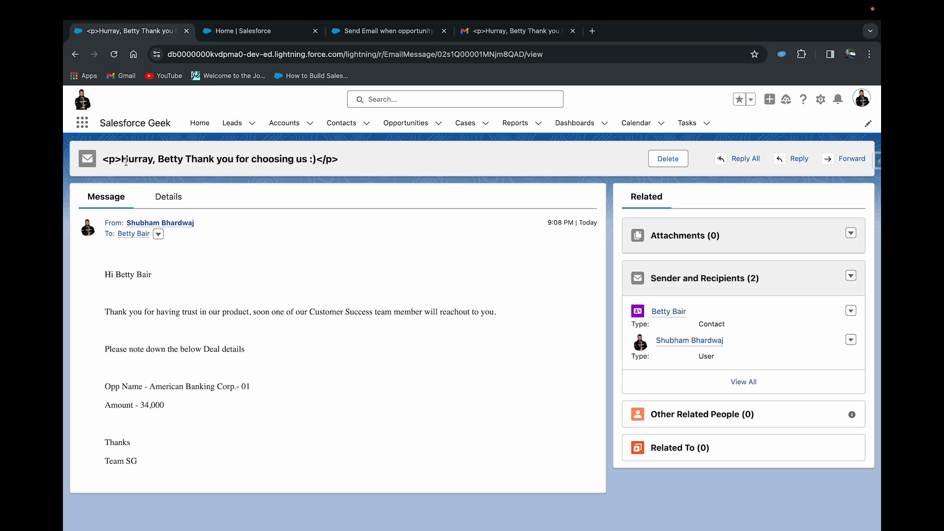
drag(121, 161, 103, 160)
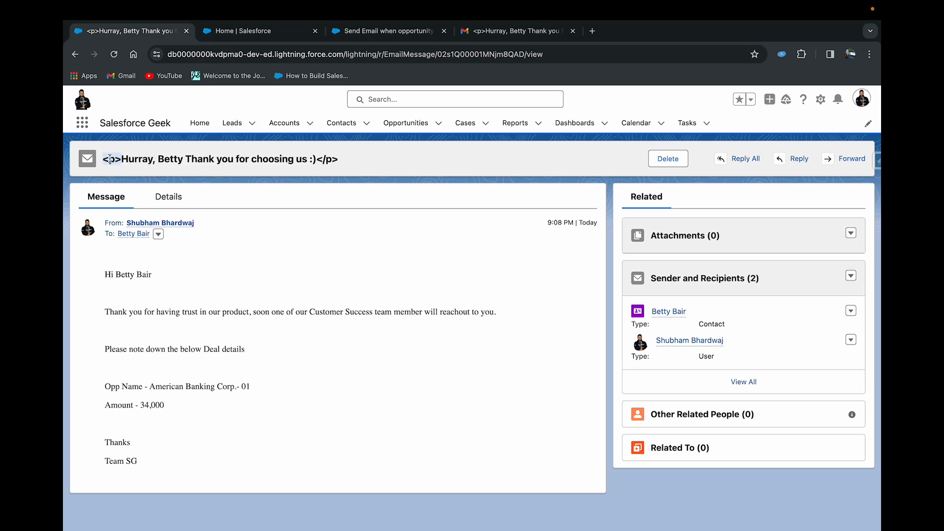
click(250, 38)
- Return to the flow, open the emailSubject text template for editing and switch it to View as Plain Text
click(384, 31)
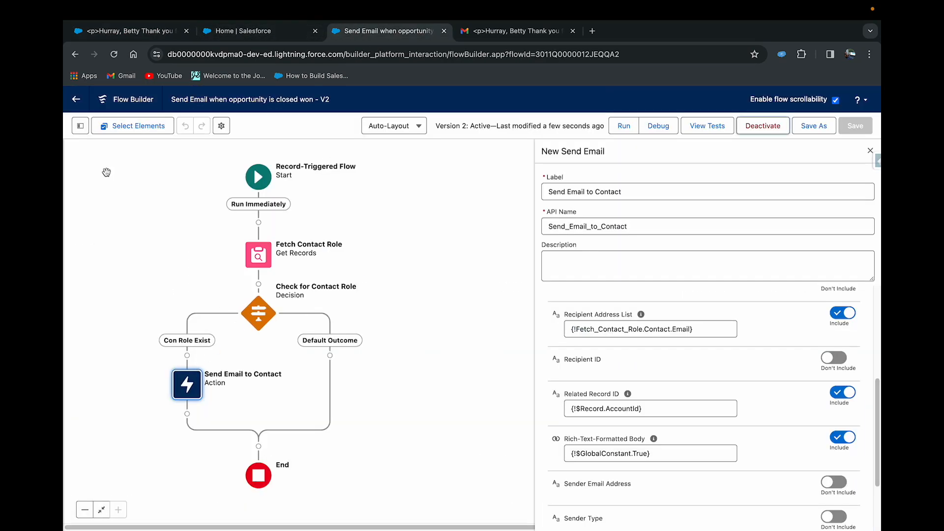
click(80, 126)
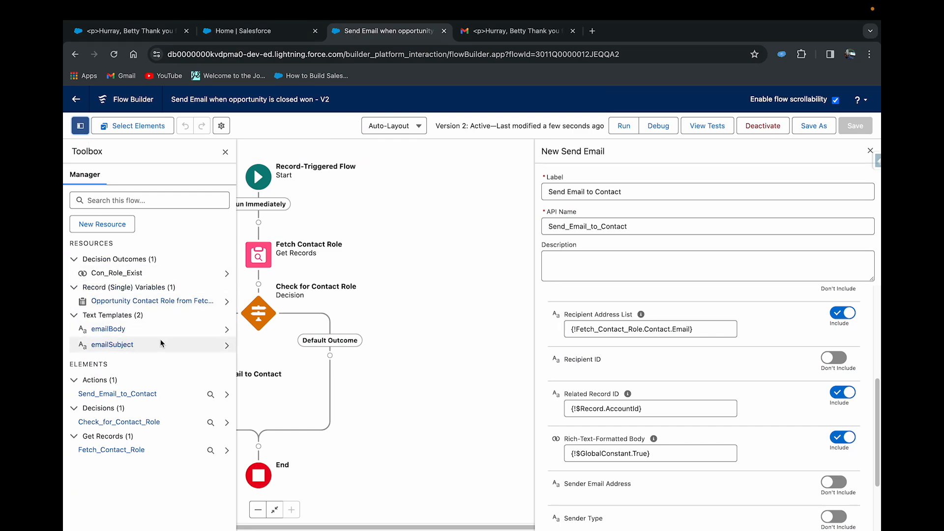
click(227, 345)
click(73, 154)
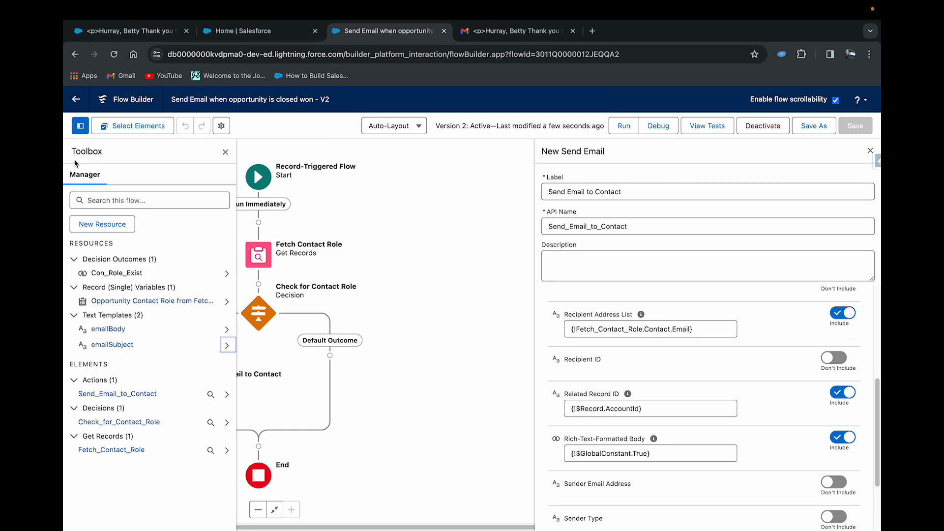
click(227, 345)
click(210, 271)
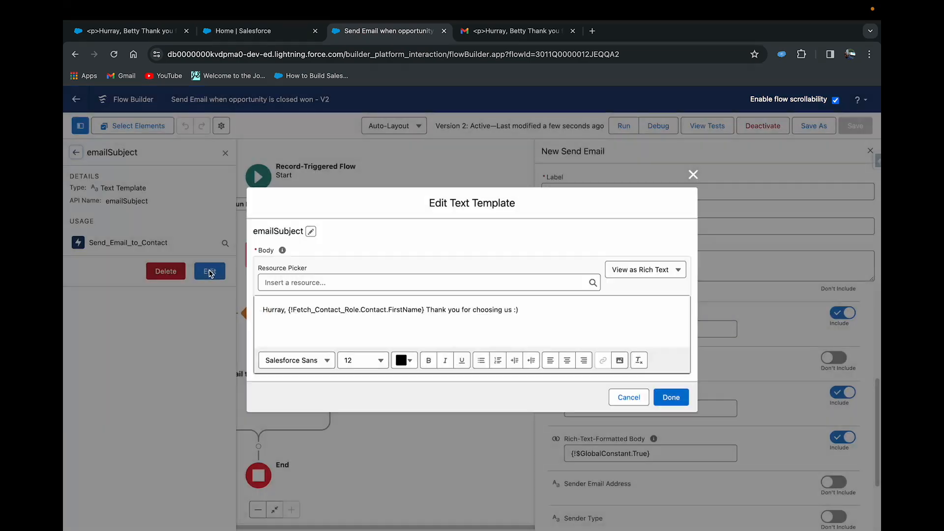
click(642, 275)
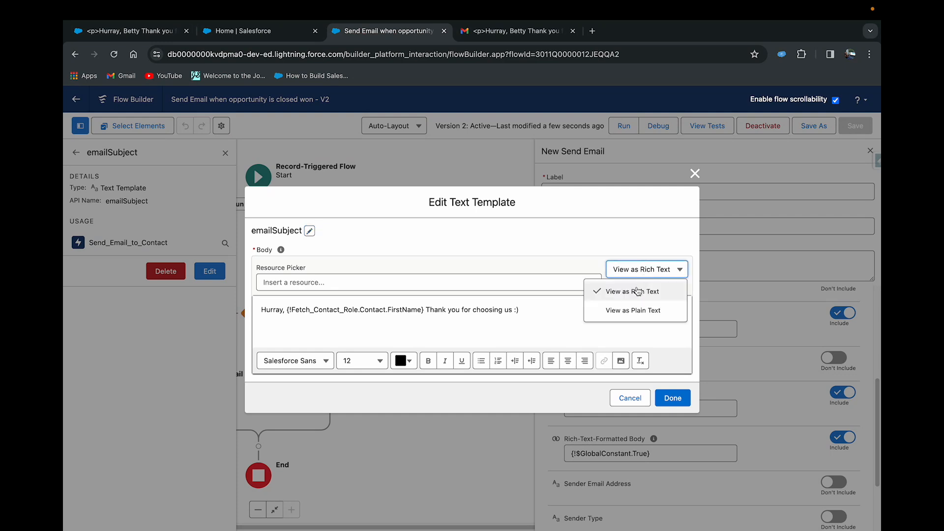
click(633, 310)
- Remove the <p> and </p> tags around the emailSubject template's text and finish editing the template
click(574, 327)
key(BackSpace)
key(BackSpace)
key(BackSpace)
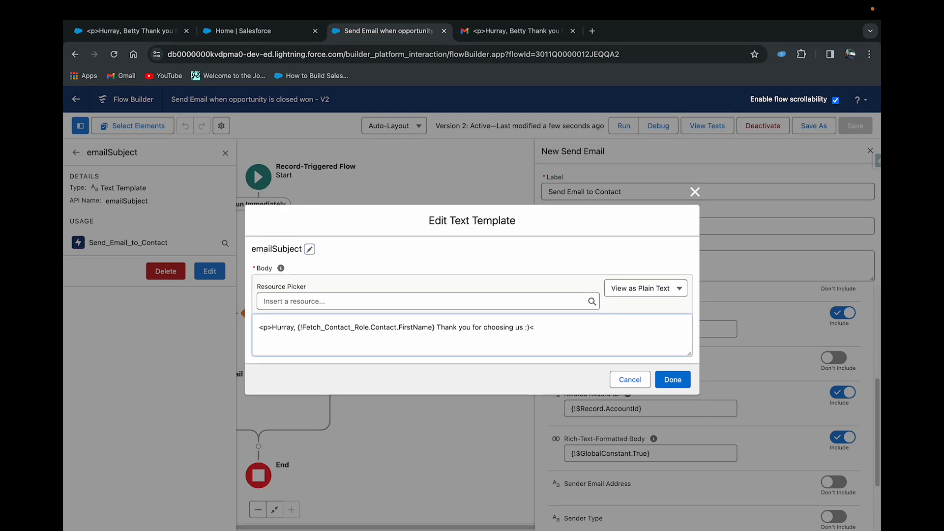
click(272, 328)
key(BackSpace)
key(BackSpace)
key(BackSpace)
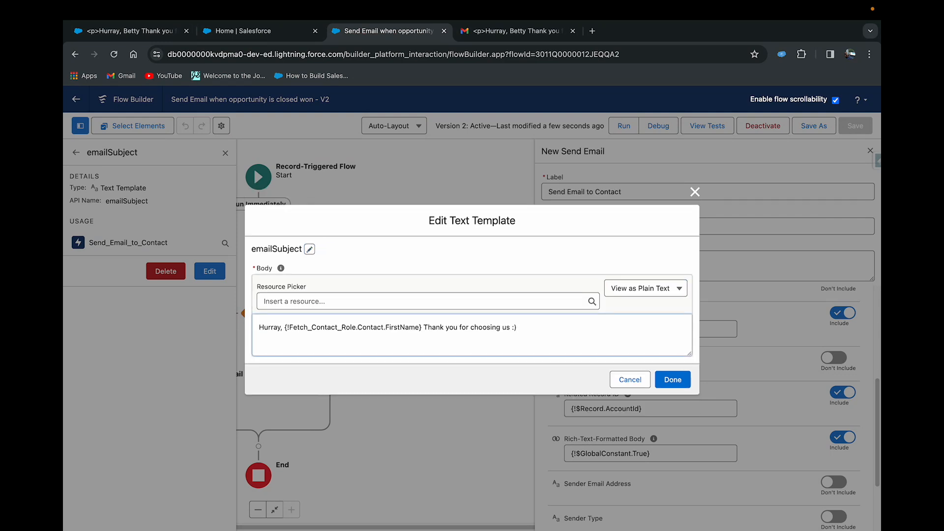
click(671, 381)
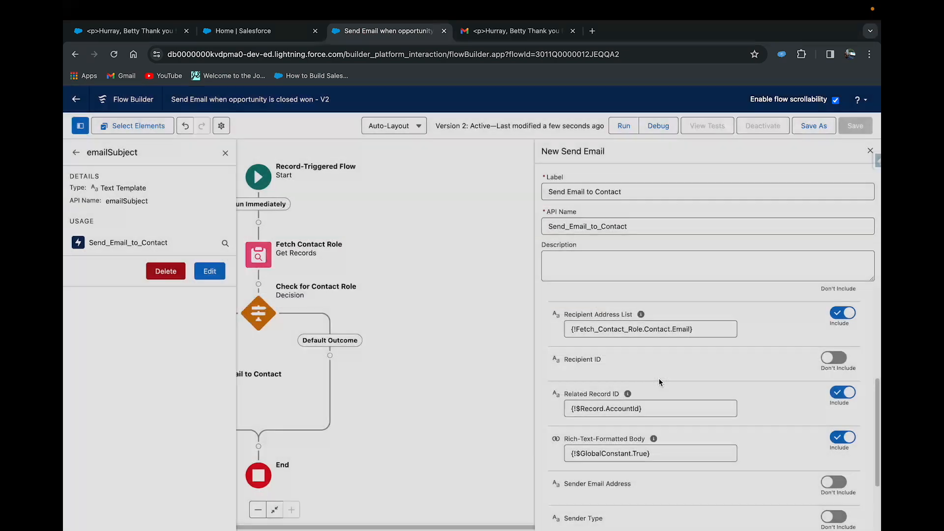
- Save the flow with the cleaned-up email subject as another new version and activate it
click(814, 126)
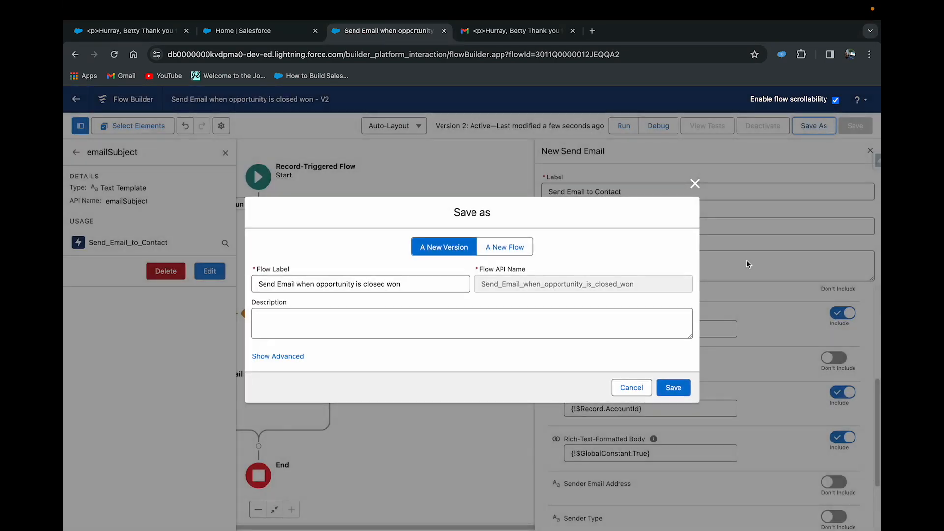
click(673, 387)
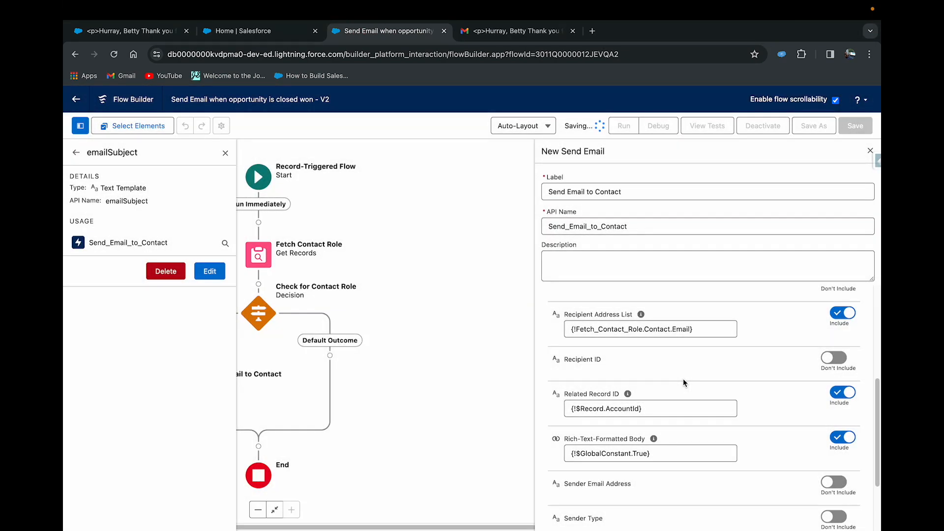
click(762, 131)
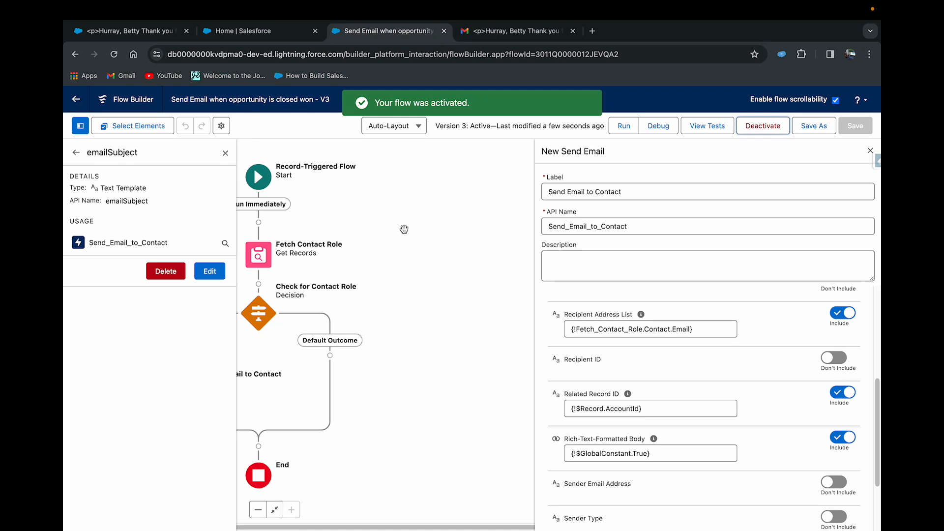
- Go back from the logged email to the contact, open its American Banking Corp. account and check the related opportunity
click(125, 32)
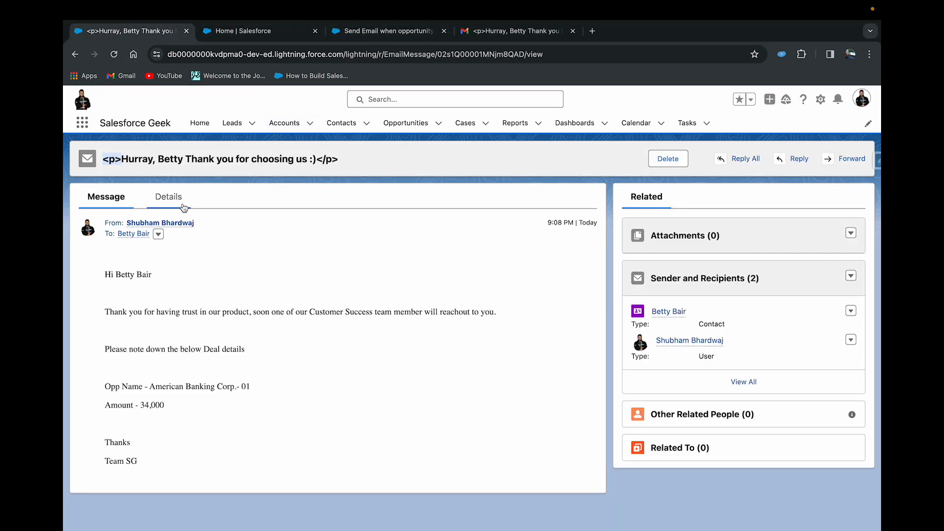
click(75, 54)
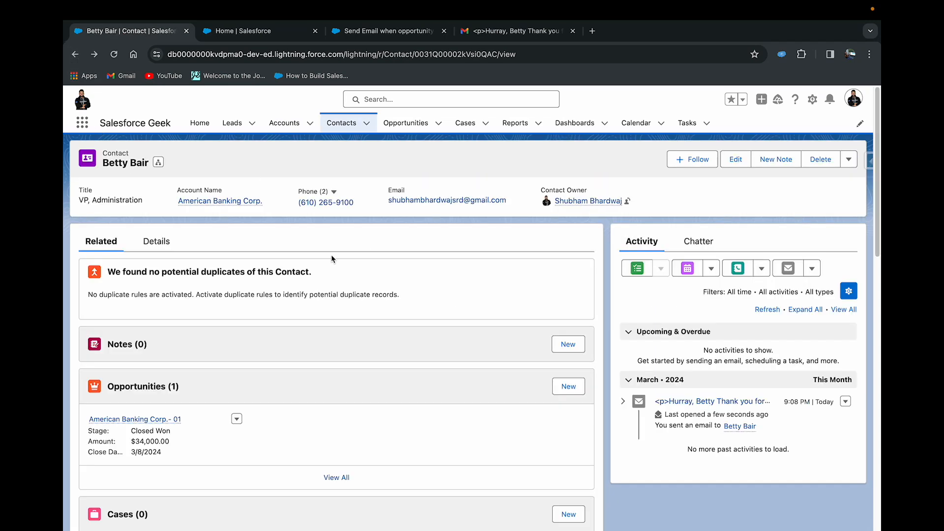
click(199, 202)
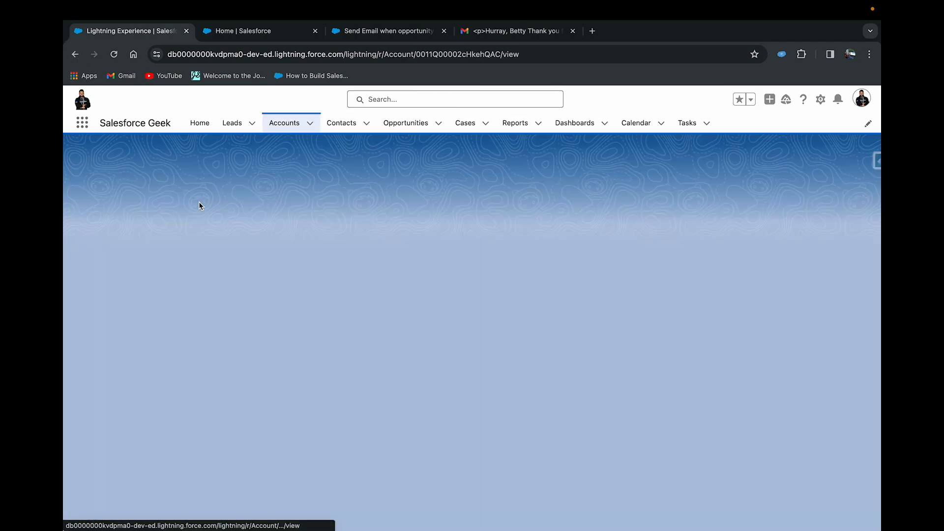
scroll(160, 393, down, 2)
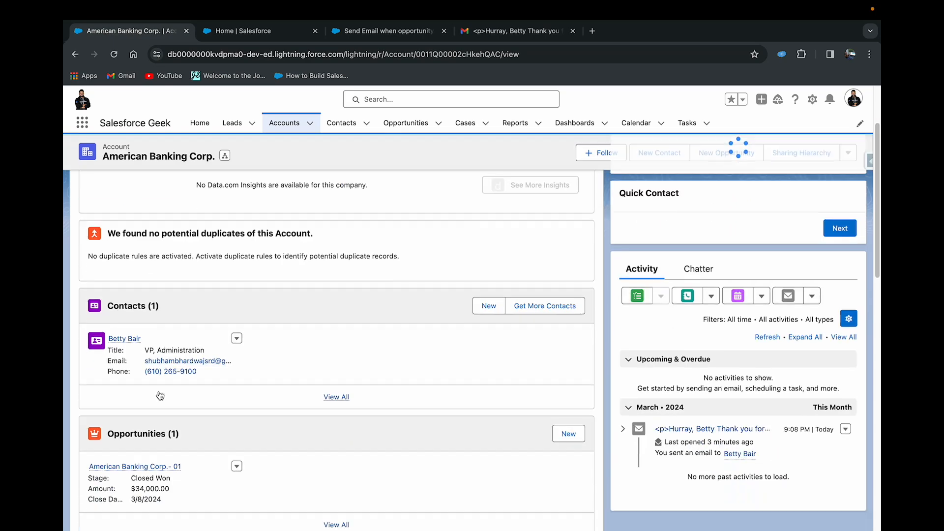
scroll(159, 395, down, 1)
mouse_move(127, 435)
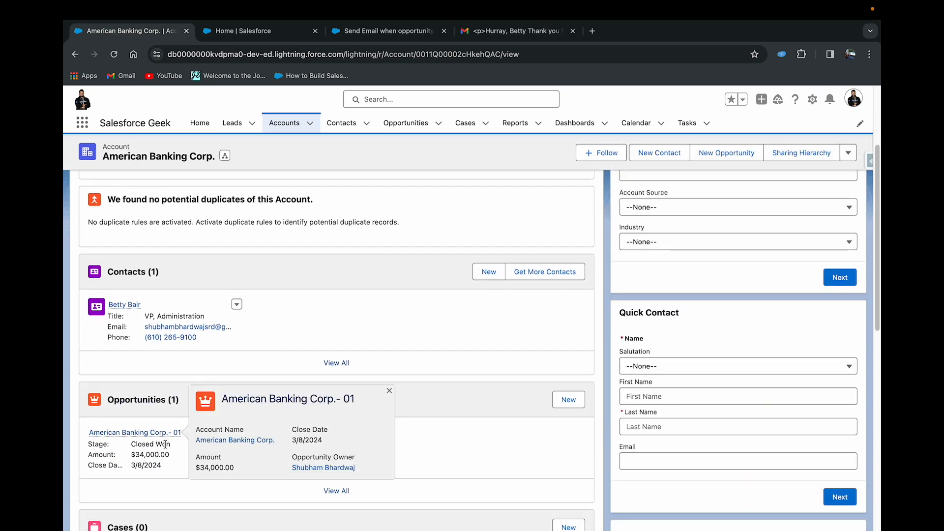
- Check the account's activity history, open the logged "Hurray" email and open the record of its contact recipient
scroll(163, 444, up, 4)
scroll(167, 310, down, 5)
scroll(167, 307, up, 4)
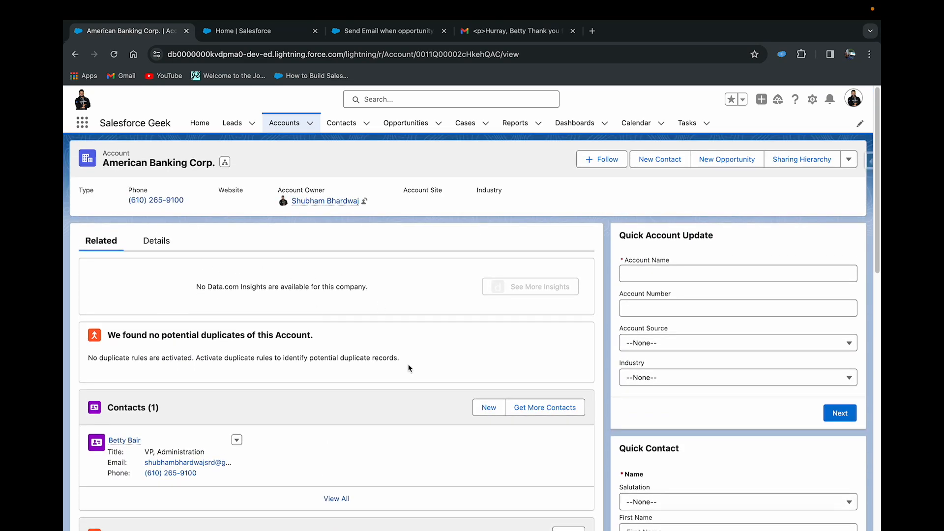
scroll(408, 368, down, 10)
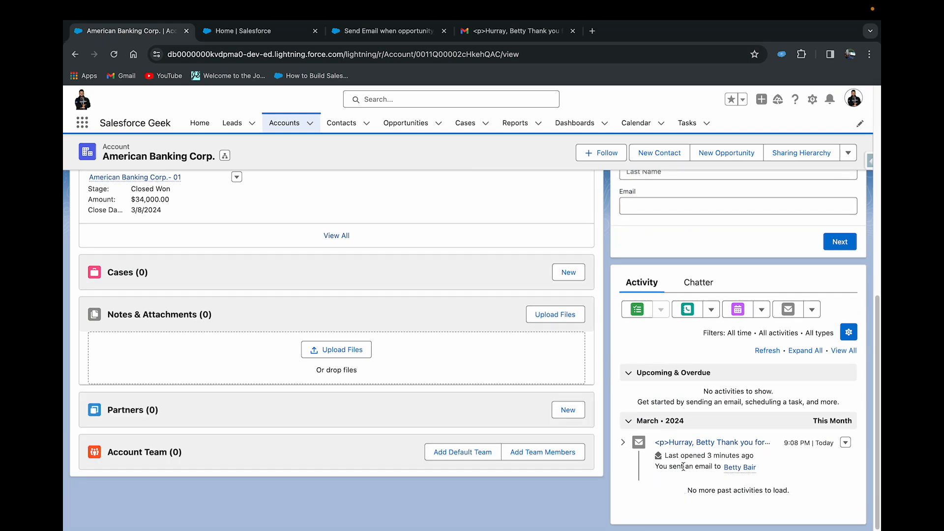
click(675, 443)
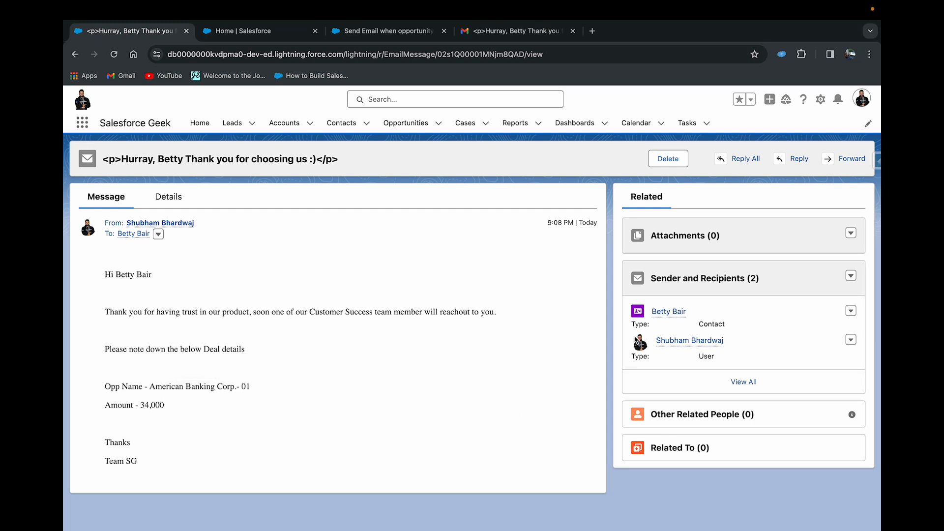
click(665, 311)
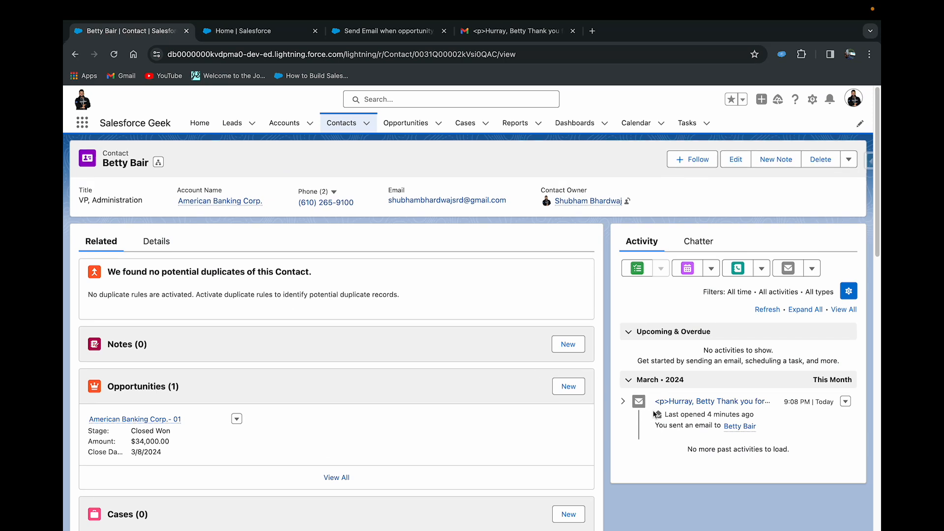
- Go back through the logged email to the American Banking Corp. account and check the flow's Send Email to Contact settings
click(75, 54)
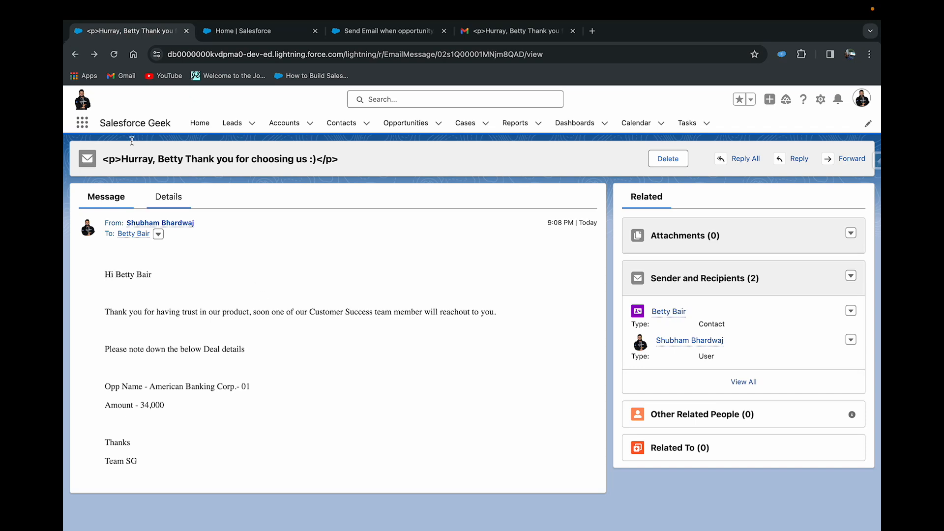
click(75, 54)
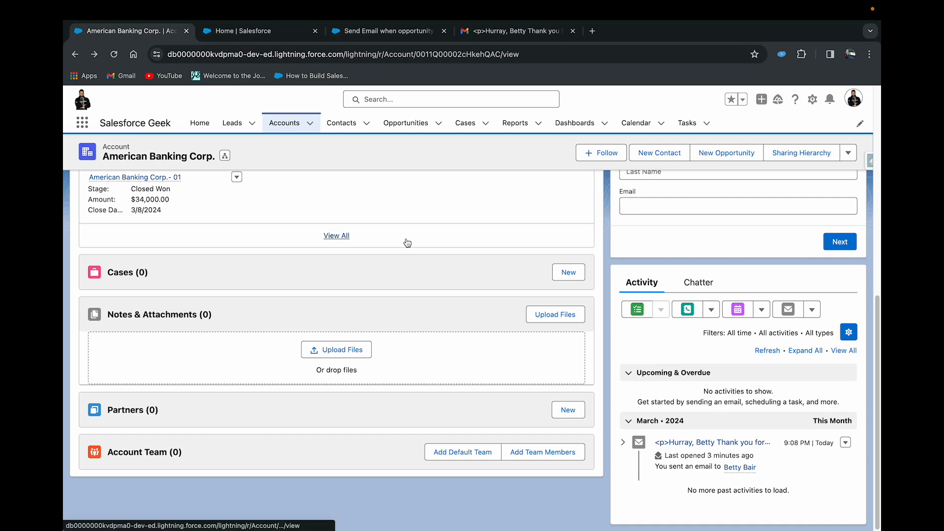
click(274, 31)
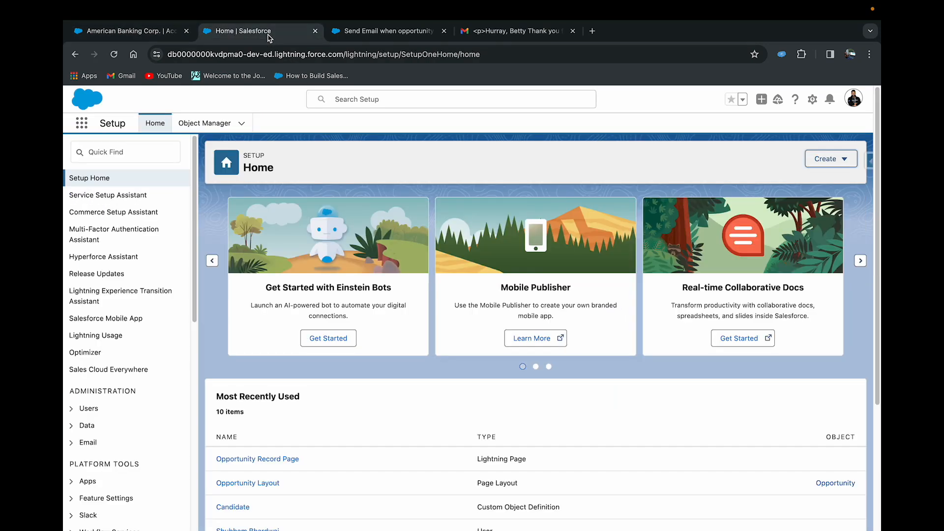
click(384, 32)
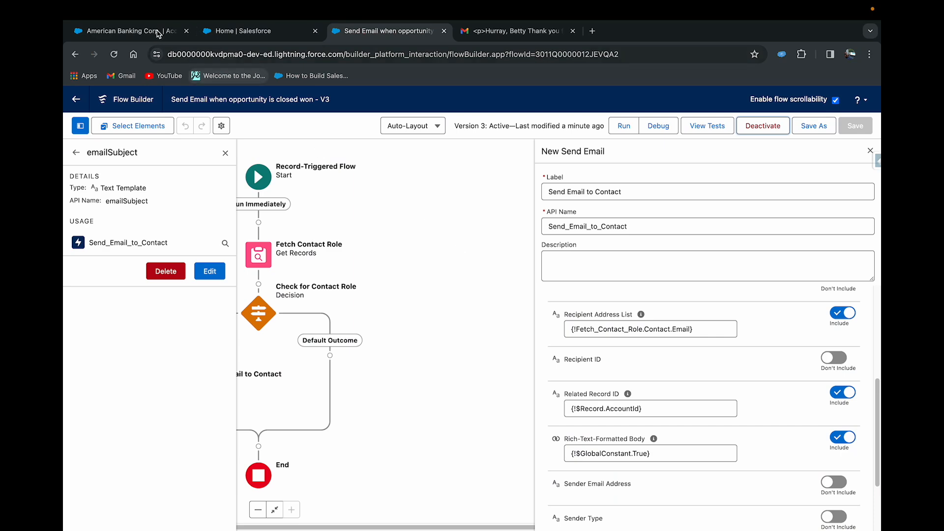
- Open the American Banking Corp.- 01 opportunity from the account and set its stage back to Negotiation/Review
click(128, 31)
scroll(147, 197, up, 3)
click(136, 251)
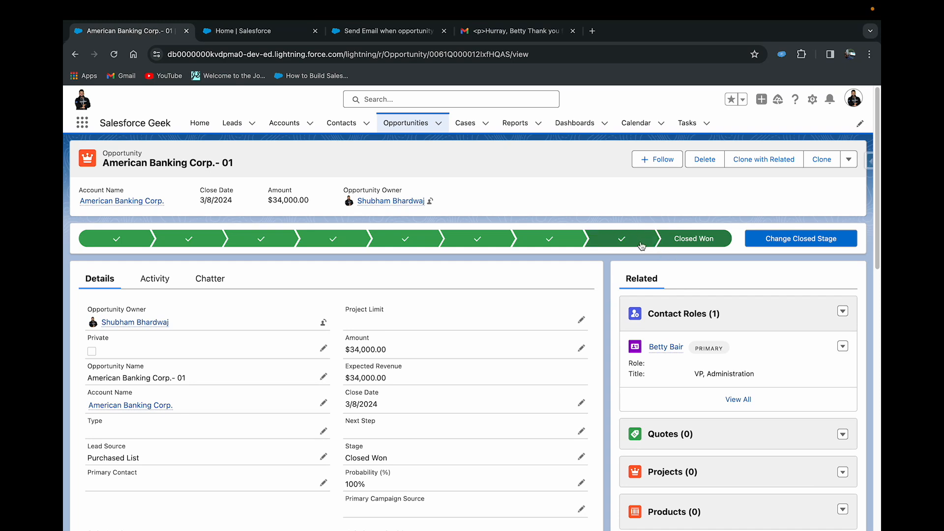
click(622, 238)
click(767, 239)
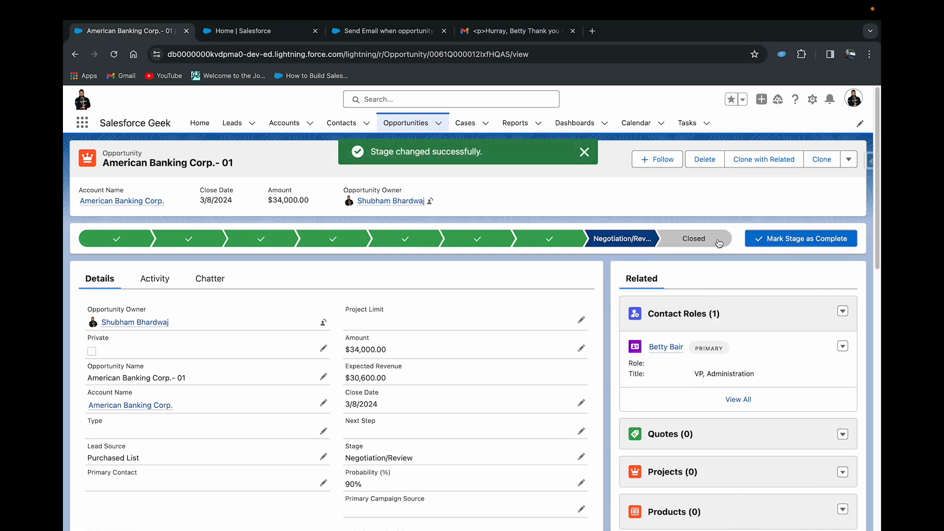
- Close the American Banking Corp.- 01 opportunity with the stage Closed Won and save it
click(693, 239)
click(772, 239)
click(558, 310)
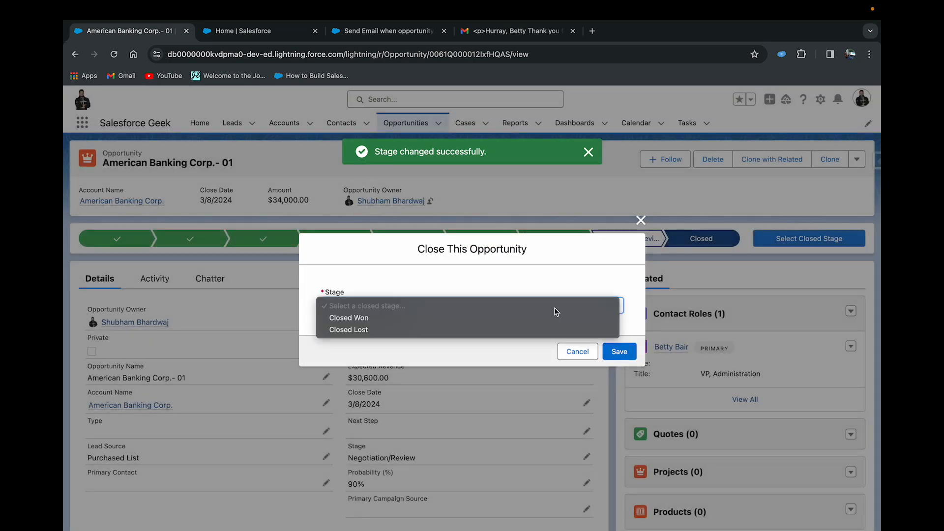
click(570, 317)
click(618, 351)
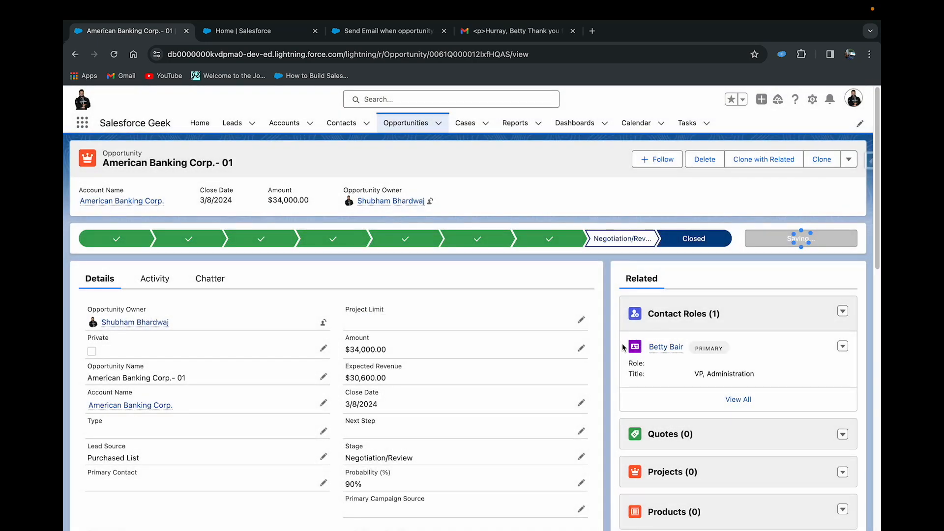
- Switch to Gmail, return to the inbox and read the newest "Hurray" email to check its subject and body
click(490, 33)
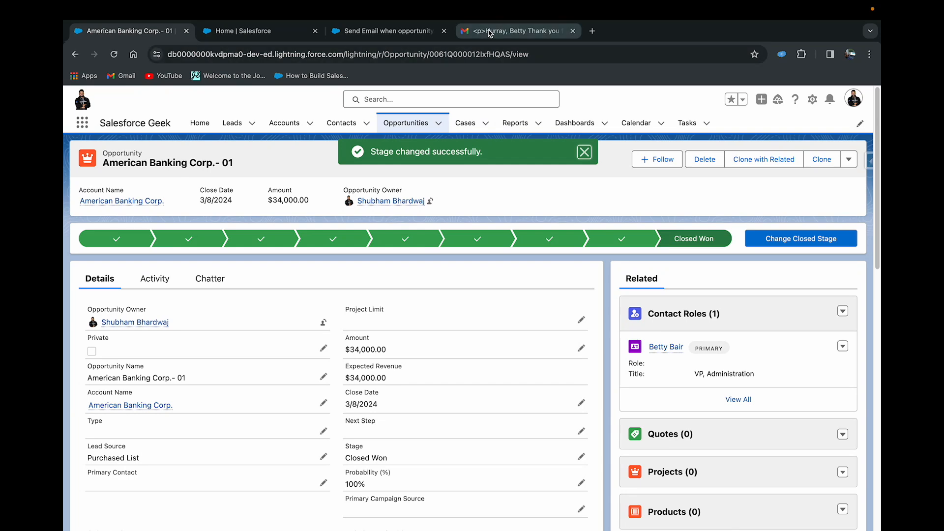
click(219, 136)
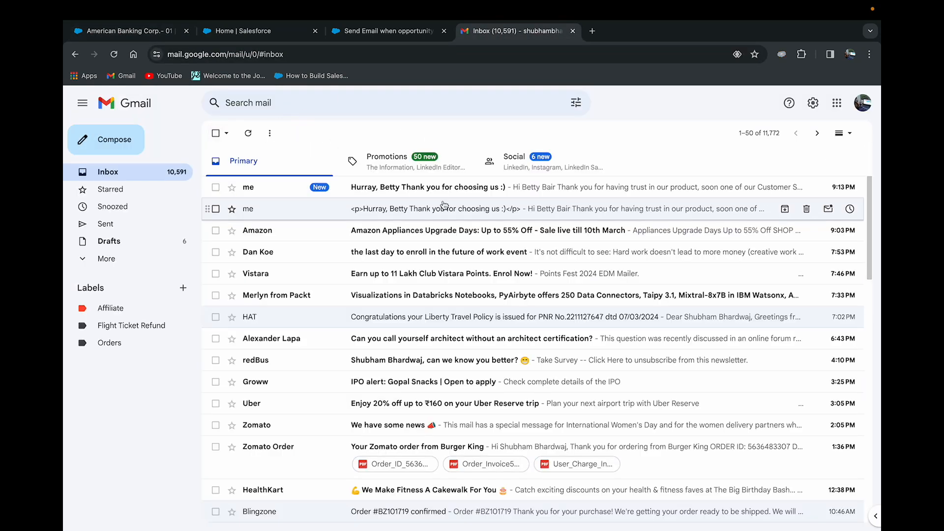
click(362, 192)
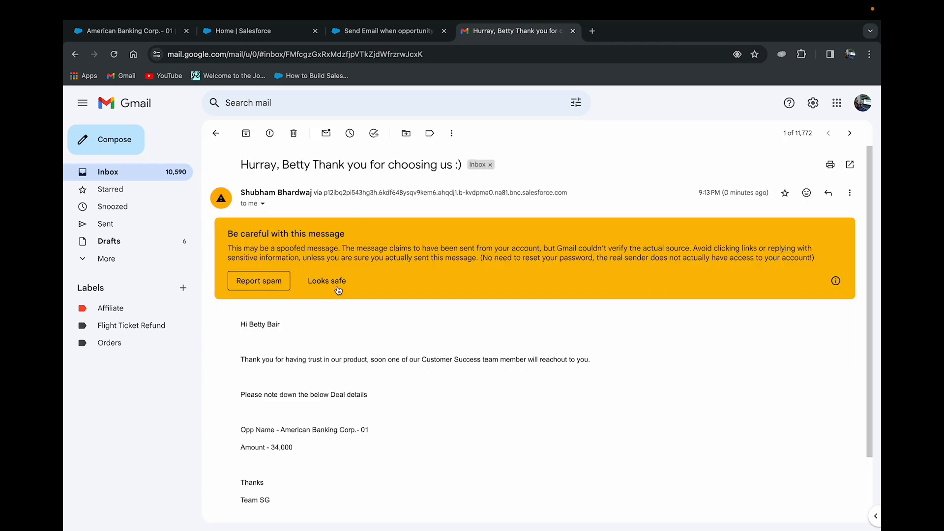
scroll(315, 351, down, 1)
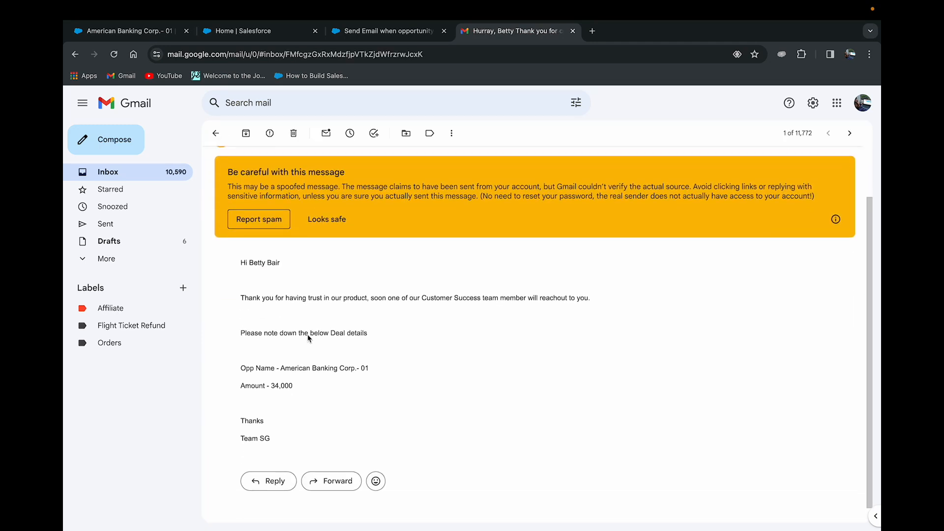
- Return to the Salesforce opportunity, open its primary contact role's record and check the contact's activity history for the new email
click(151, 33)
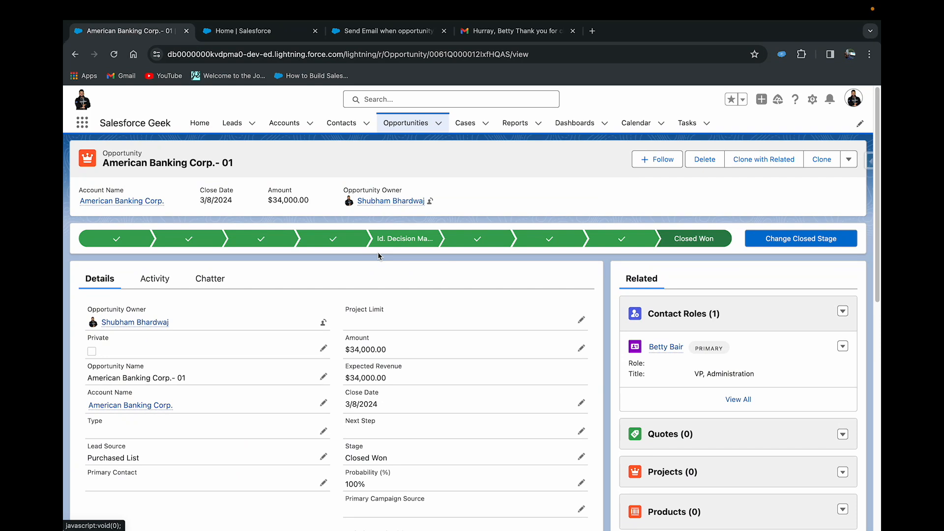
click(664, 350)
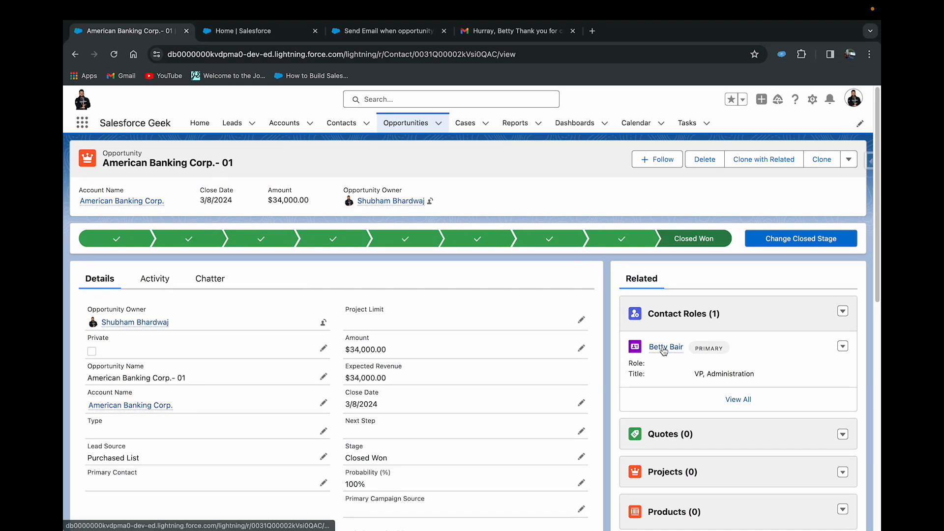
scroll(697, 352, down, 2)
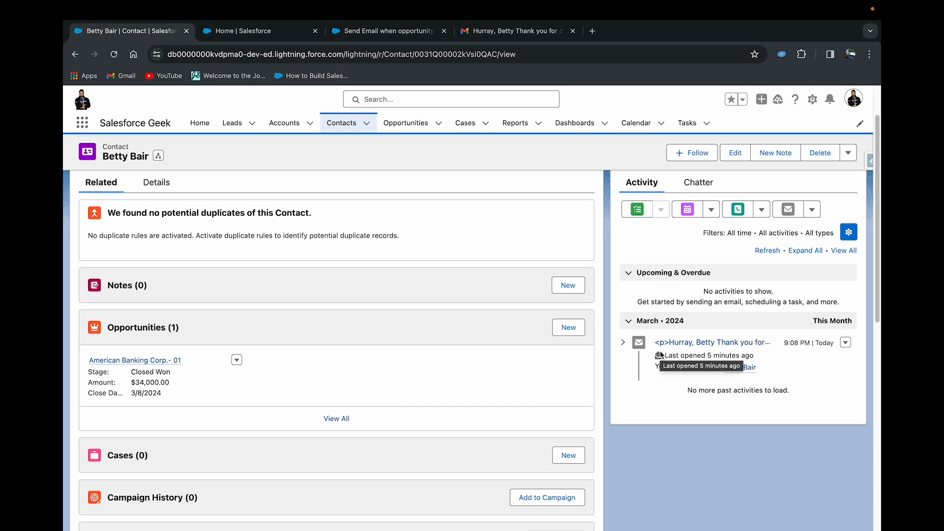
scroll(660, 353, up, 2)
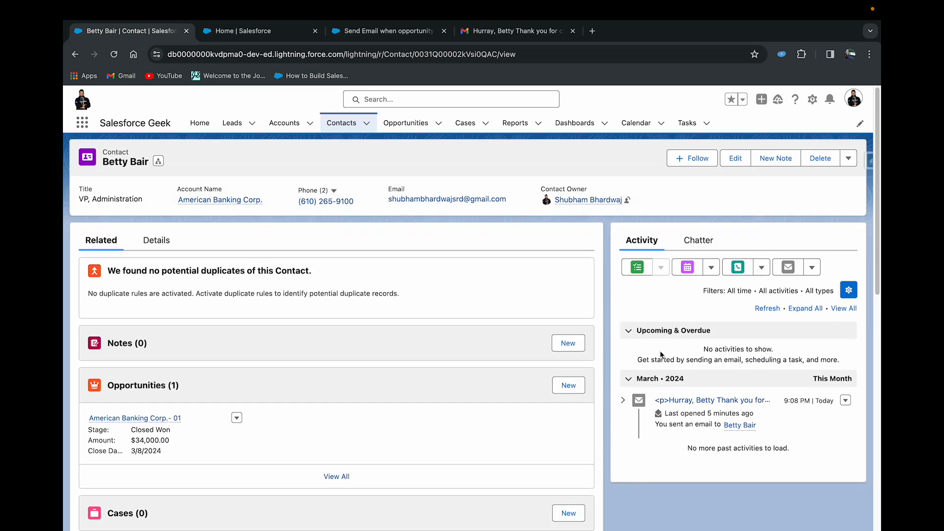
- Open the contact's American Banking Corp. account and examine its activity history for the newly logged email
click(223, 202)
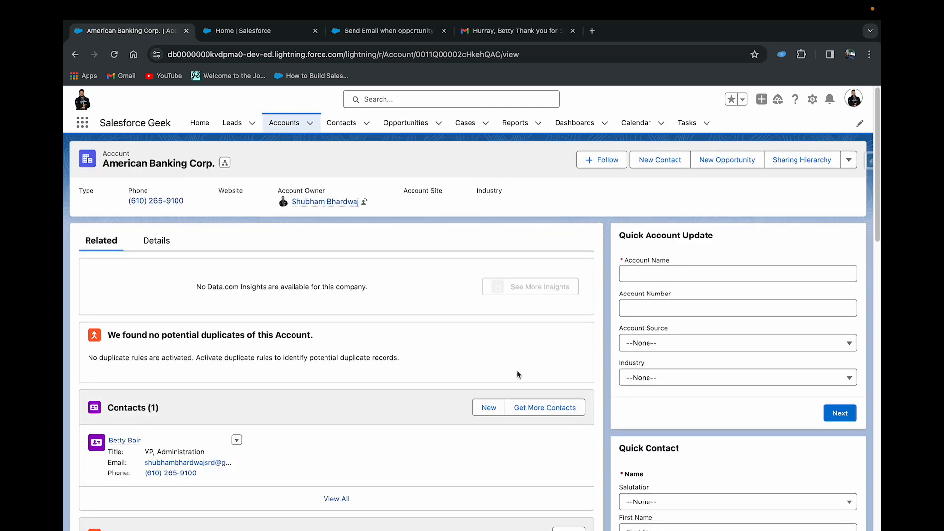
scroll(517, 371, down, 5)
scroll(517, 375, down, 4)
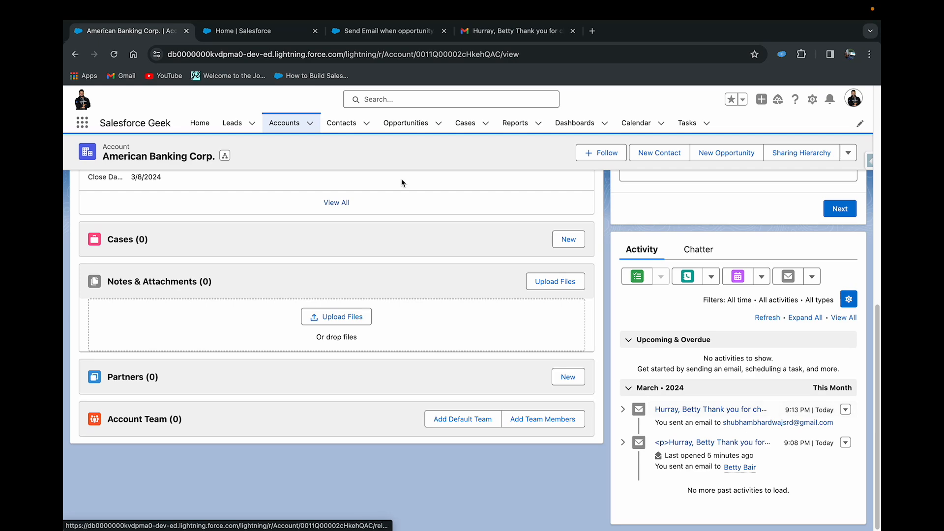
- Go back to the flow and examine the Related Record ID value of the Send Email to Contact action
click(284, 34)
click(362, 35)
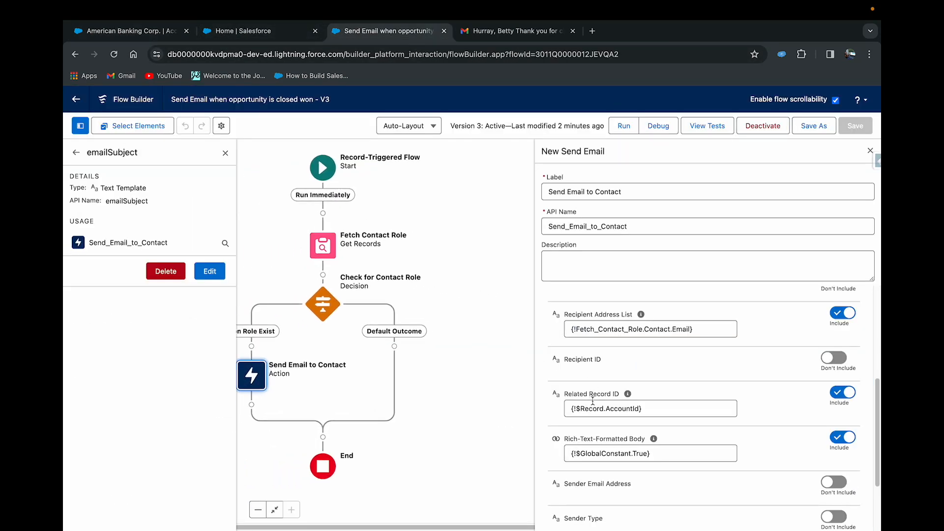
drag(641, 409, 570, 409)
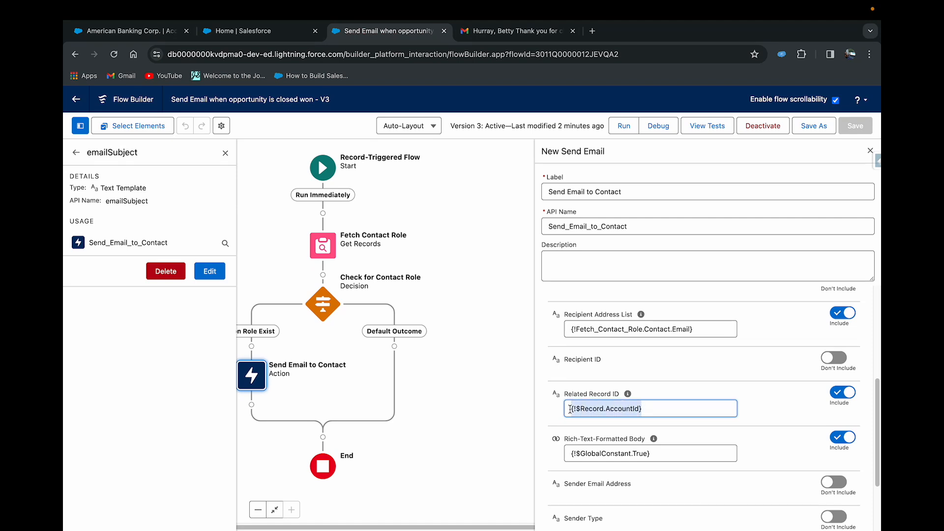